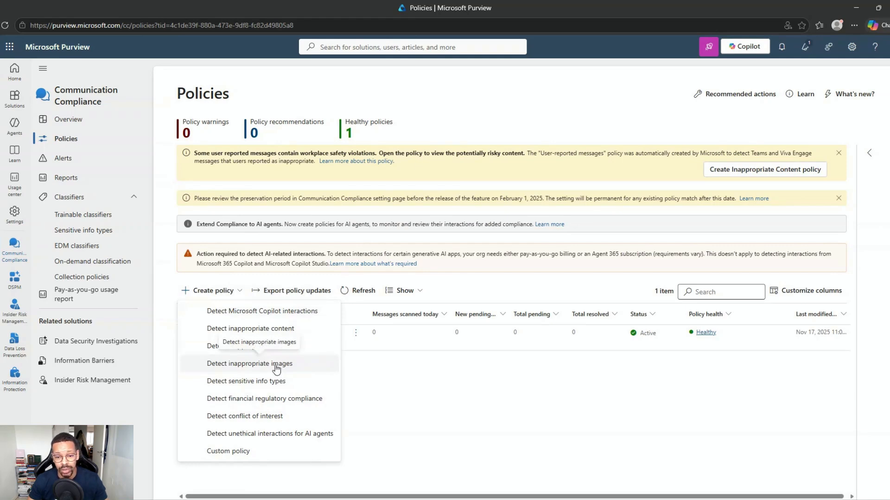
Start the Detect unethical interactions for AI agents policy, add Azure AI Foundry, and make the admin a reviewer
click(288, 434)
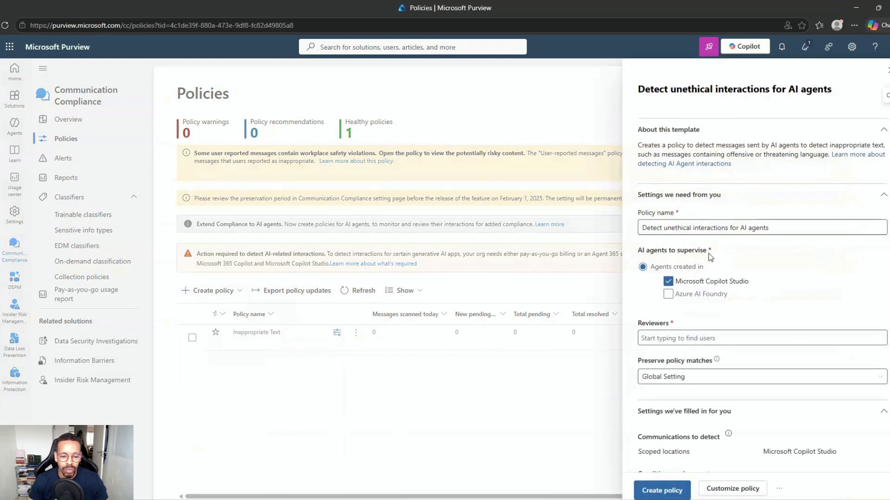
click(667, 294)
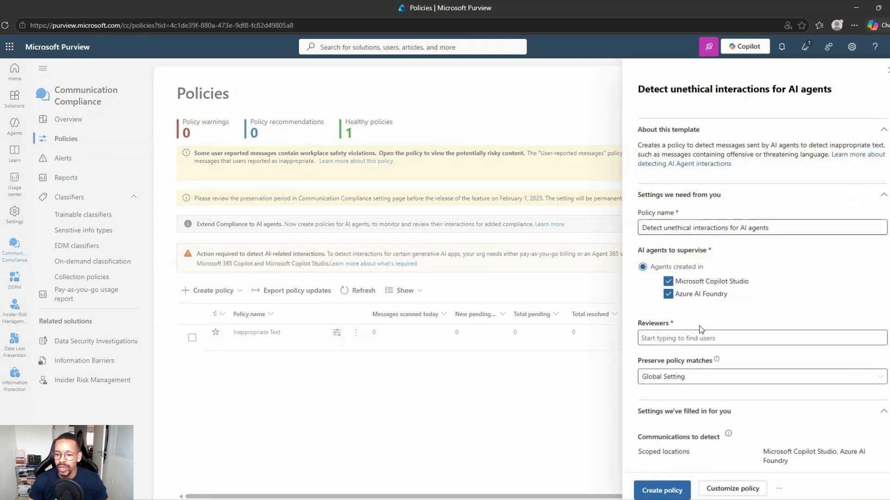
click(701, 330)
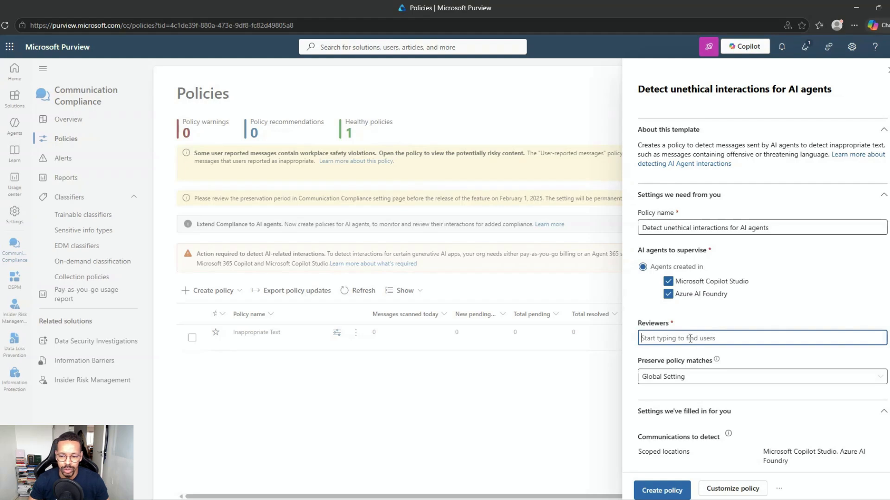
text(mode)
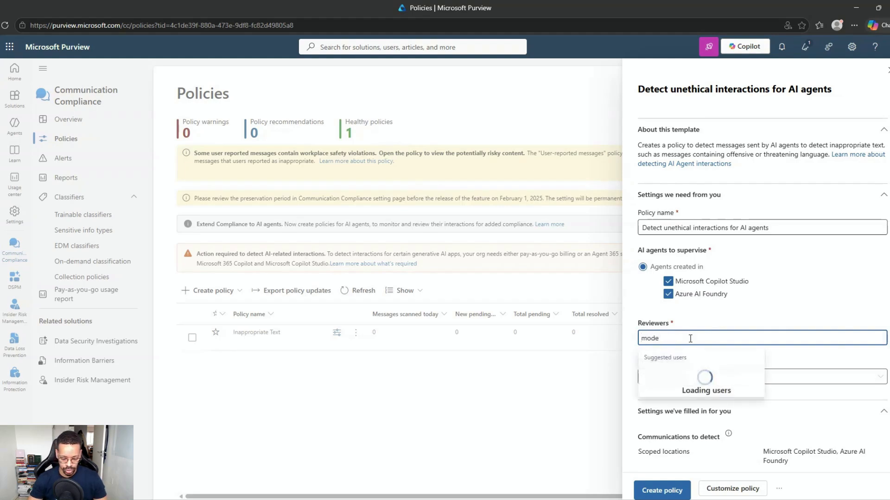
key(BackSpace)
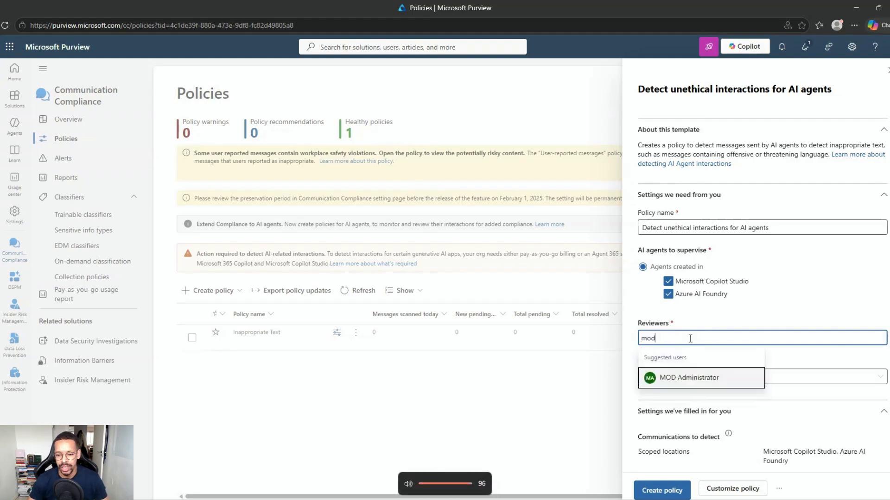
click(684, 378)
Set Preserve policy matches to 6 months
click(679, 376)
scroll(677, 368, down, 1)
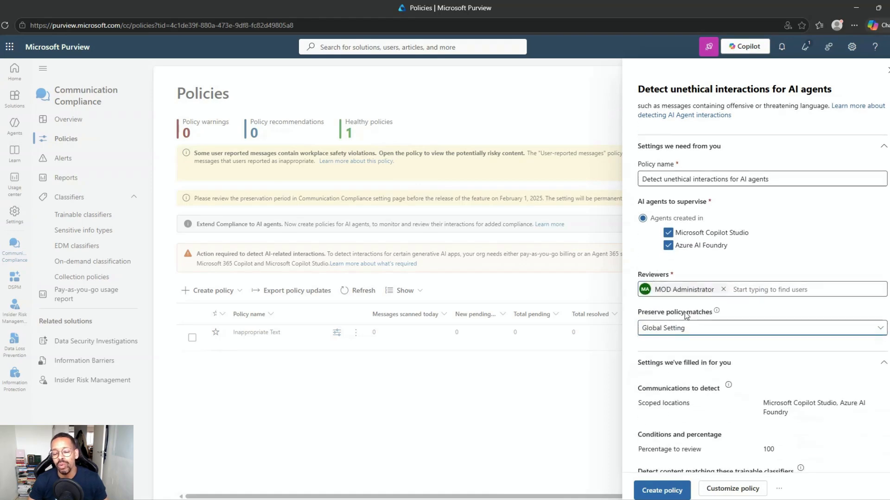
mouse_move(714, 316)
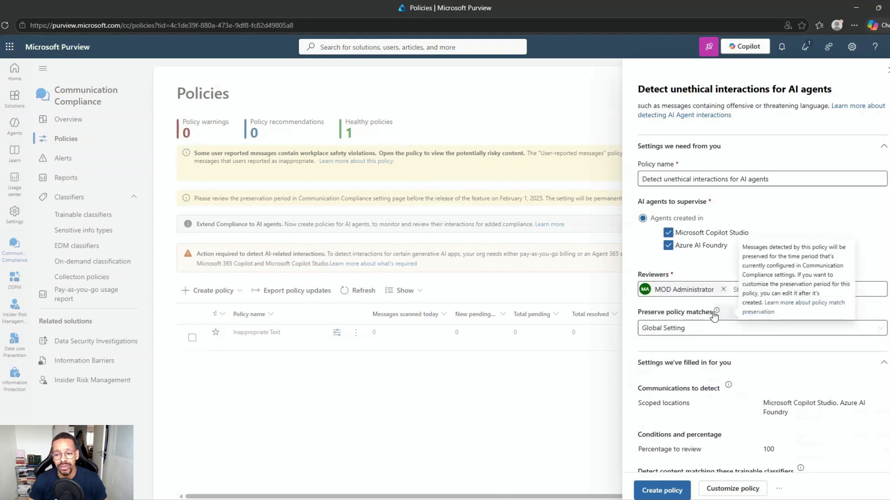
click(676, 328)
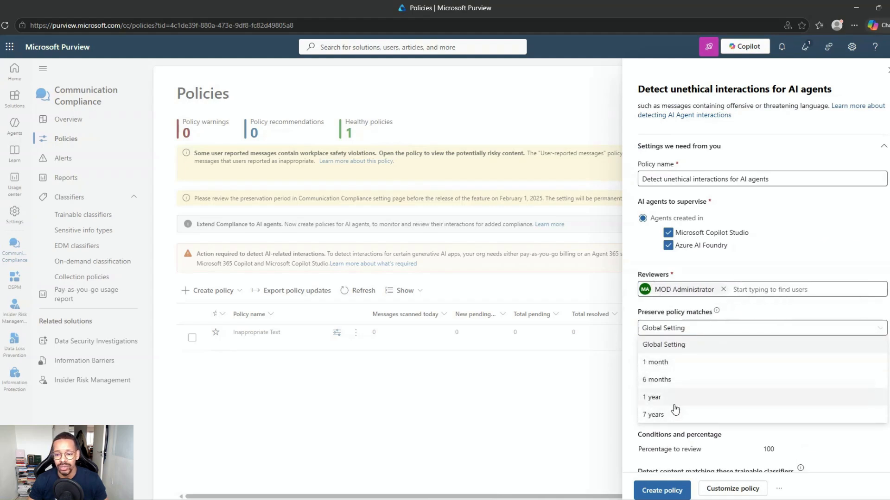
click(670, 379)
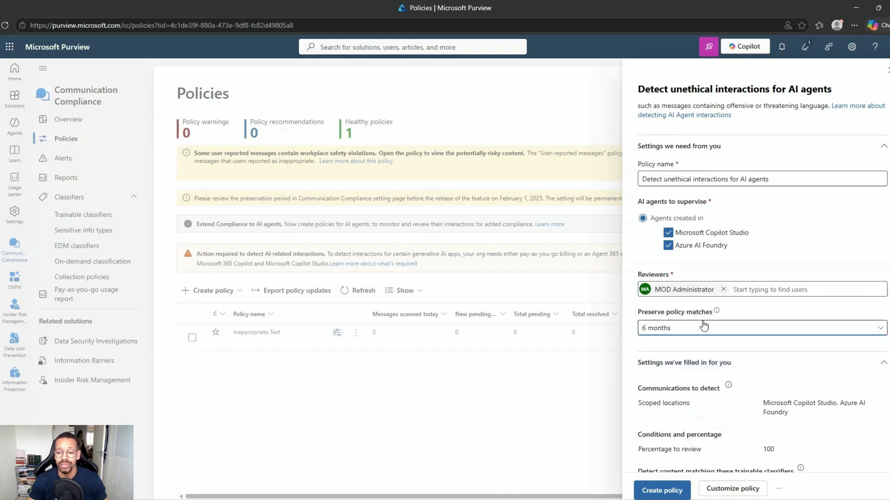
scroll(703, 326, down, 2)
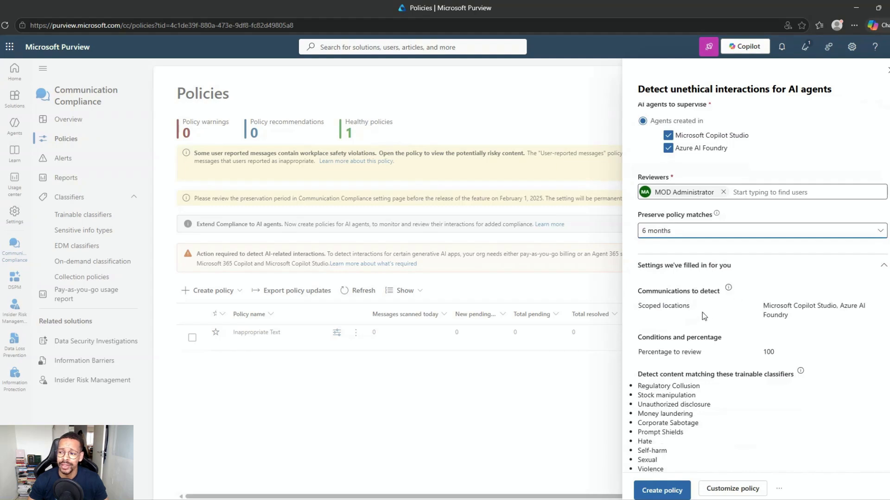
Review the trainable classifiers list, including Corporate Sabotage
scroll(694, 315, down, 1)
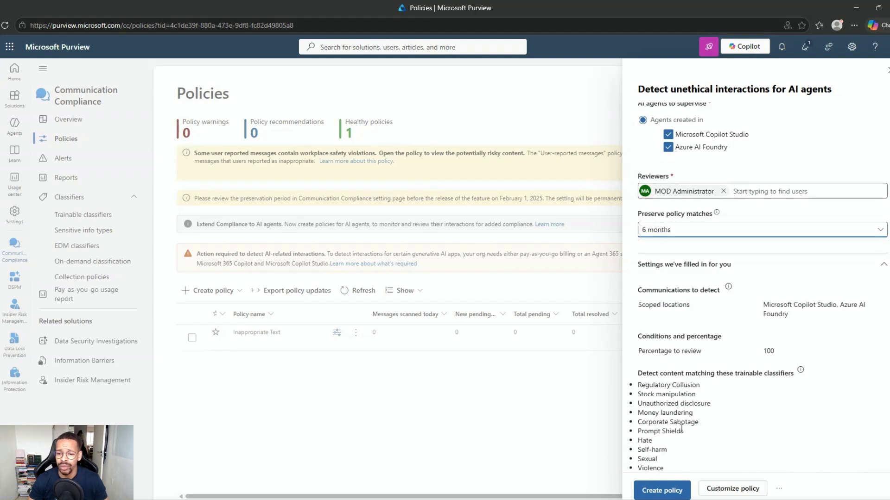
drag(685, 433, 641, 427)
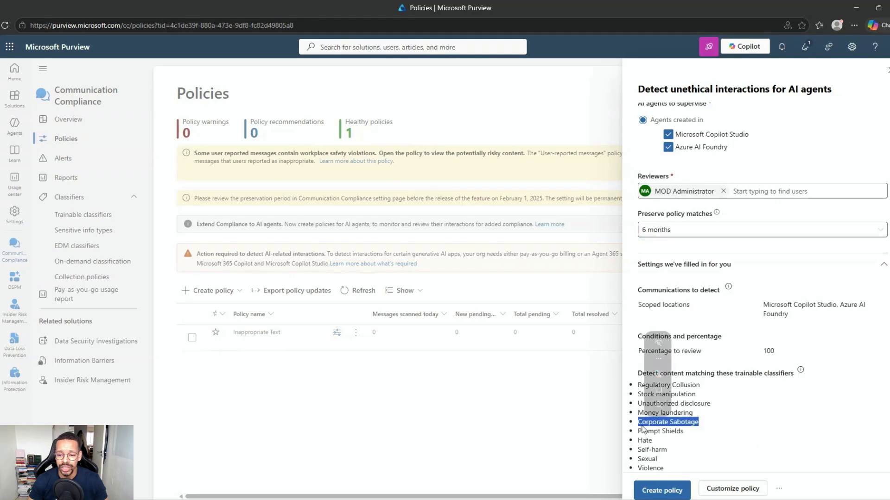
click(681, 432)
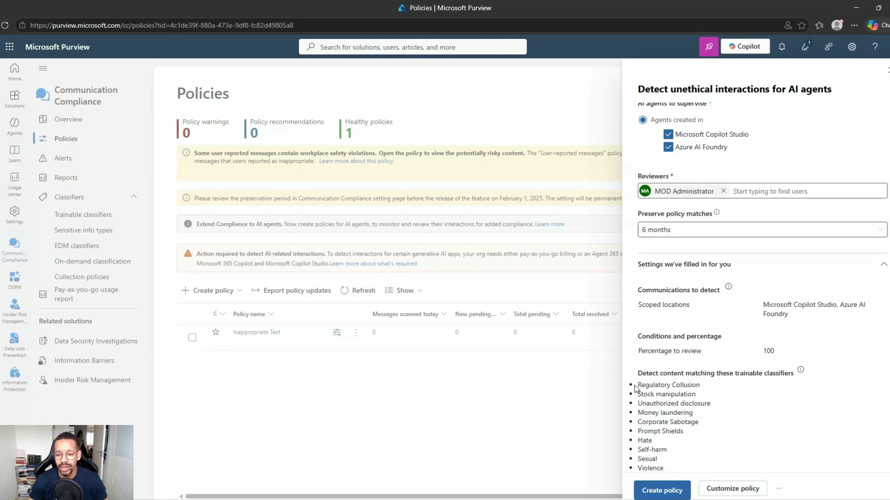
drag(634, 388, 676, 464)
click(786, 421)
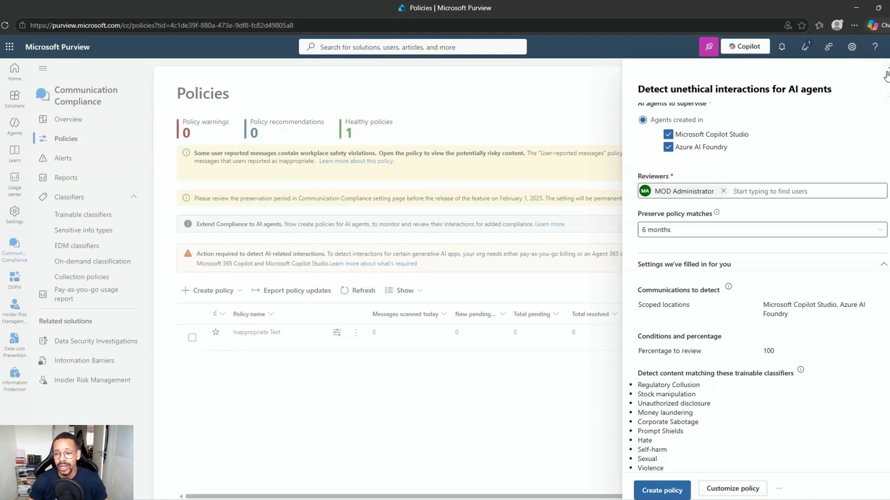
Send the policy template title to Copilot, then close the Copilot side panel
scroll(817, 203, up, 3)
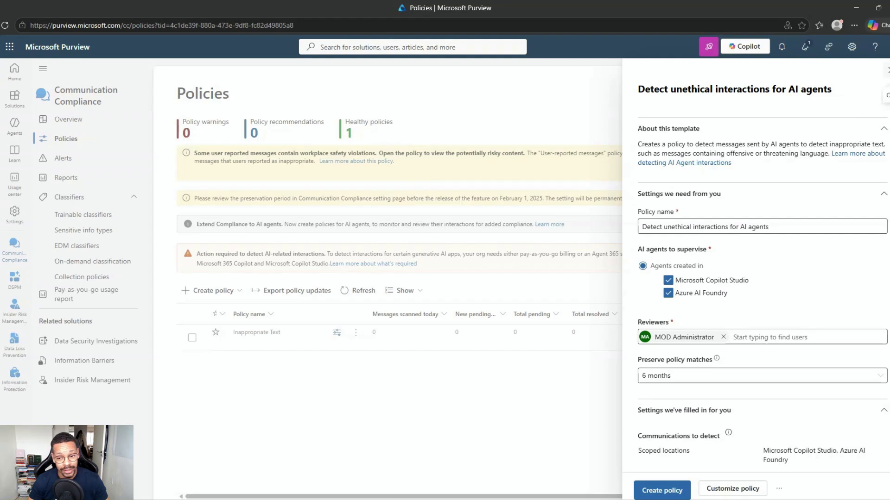
drag(636, 89, 828, 88)
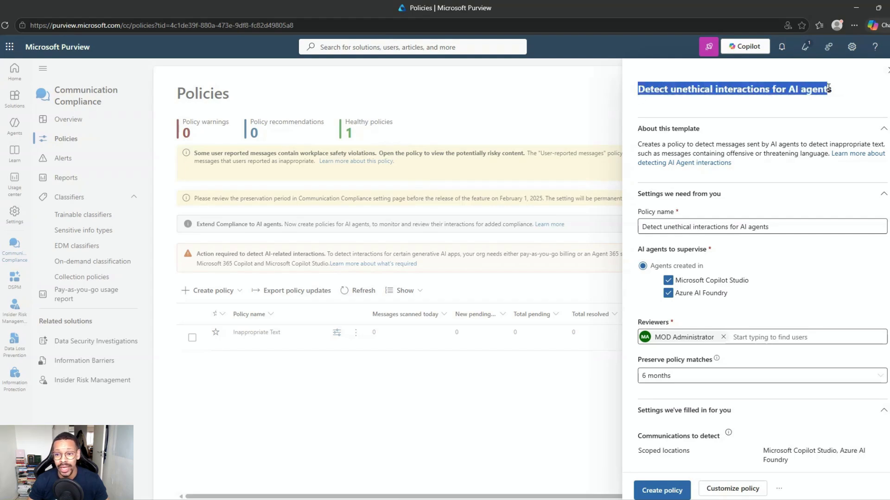
click(851, 70)
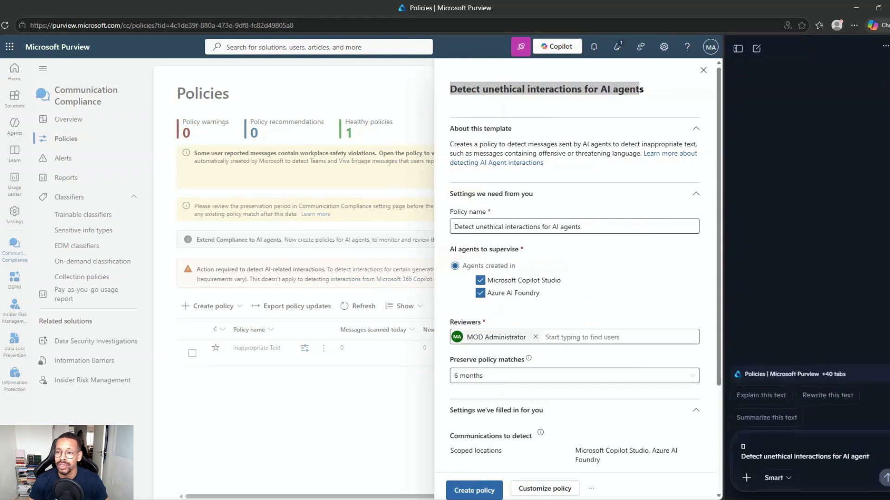
key(ctrl+shift+period)
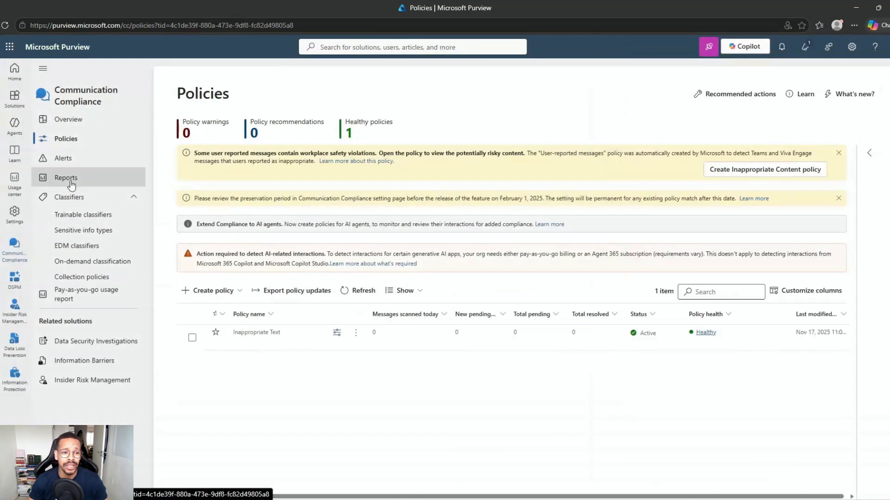
Check the Communication Compliance overview's Profanity figure of 3 in messages
click(80, 123)
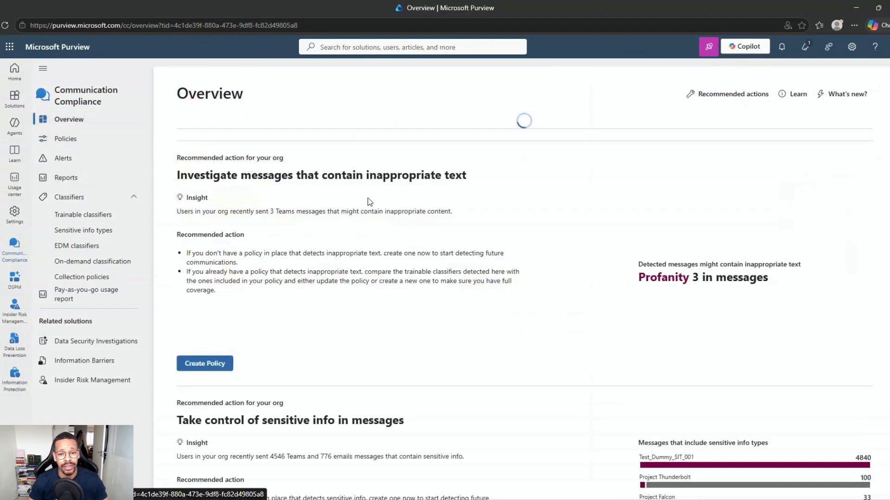
drag(625, 357, 774, 353)
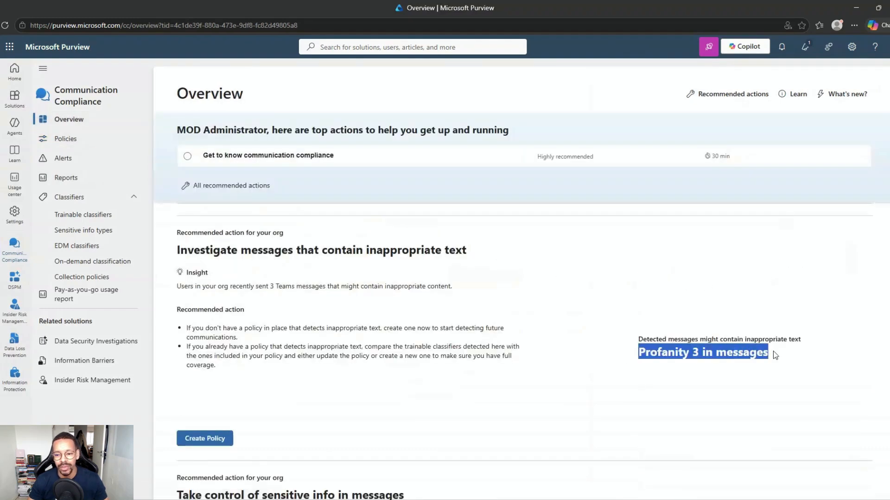
click(686, 365)
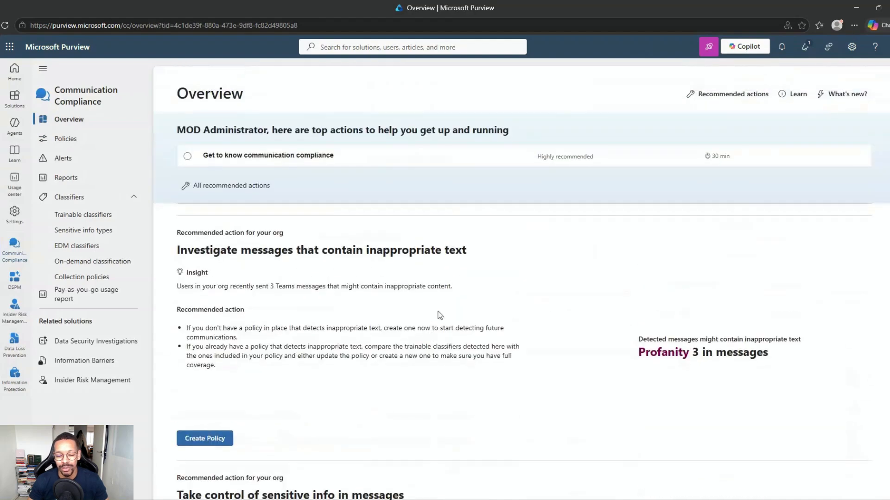
Note the Test_Dummy_SIT_001 info type, then go to Communication Compliance Reports
scroll(566, 315, down, 4)
scroll(566, 315, down, 1)
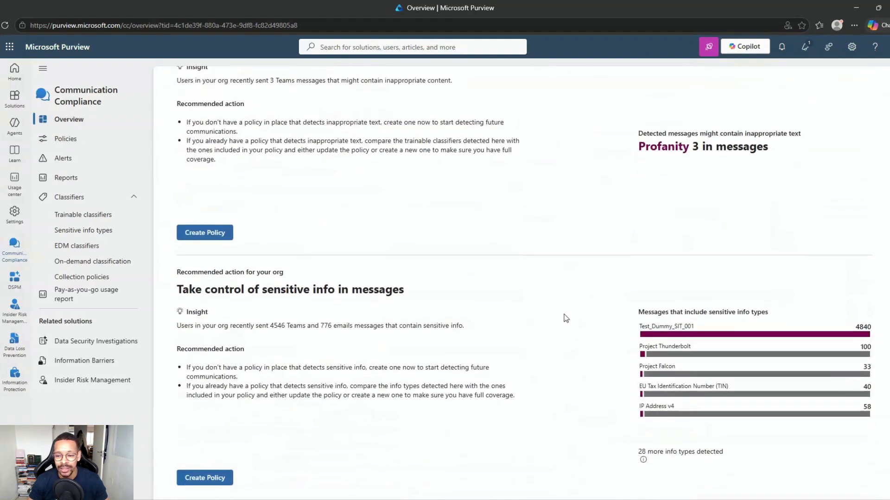
drag(638, 328, 701, 326)
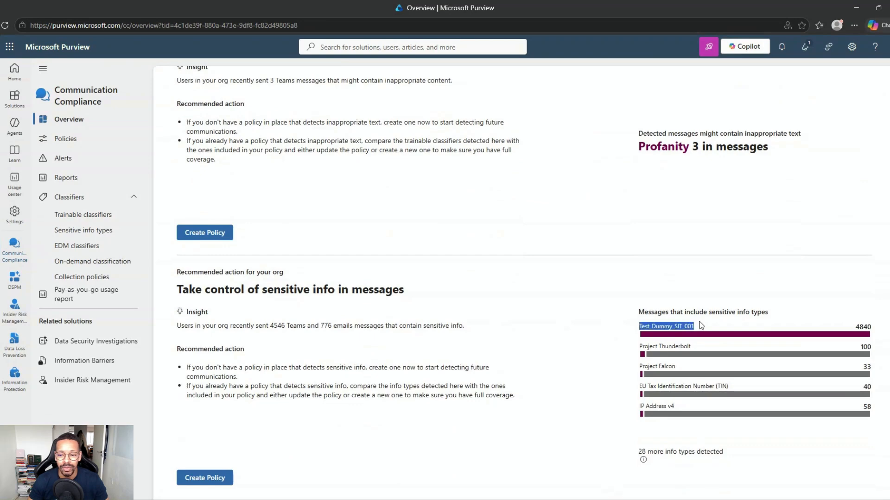
click(555, 332)
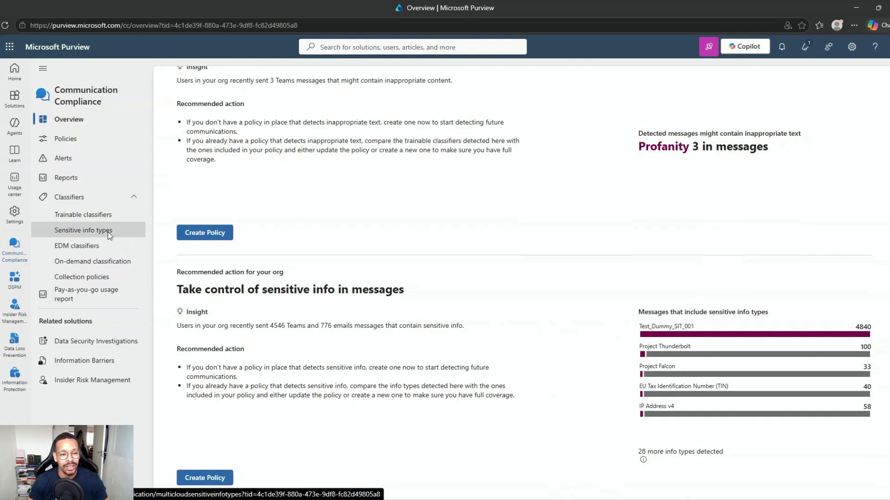
click(86, 179)
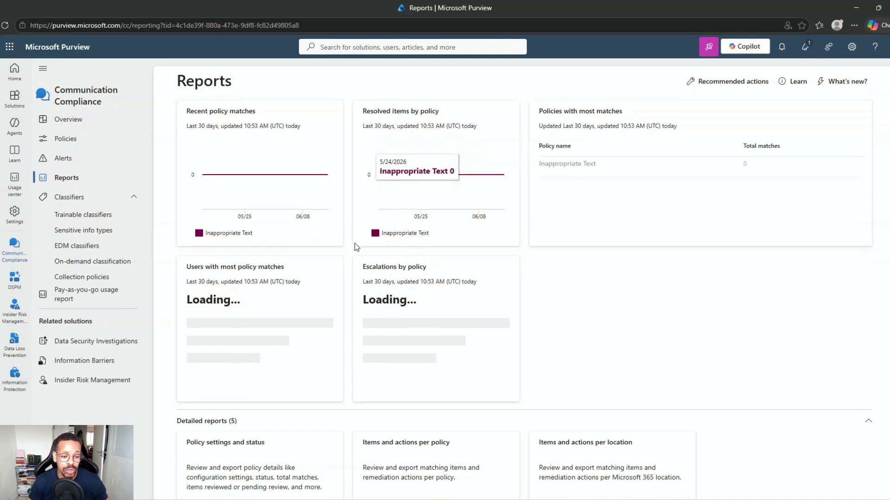
Scroll through the Reports page and return to the Communication Compliance Policies list
scroll(338, 365, down, 3)
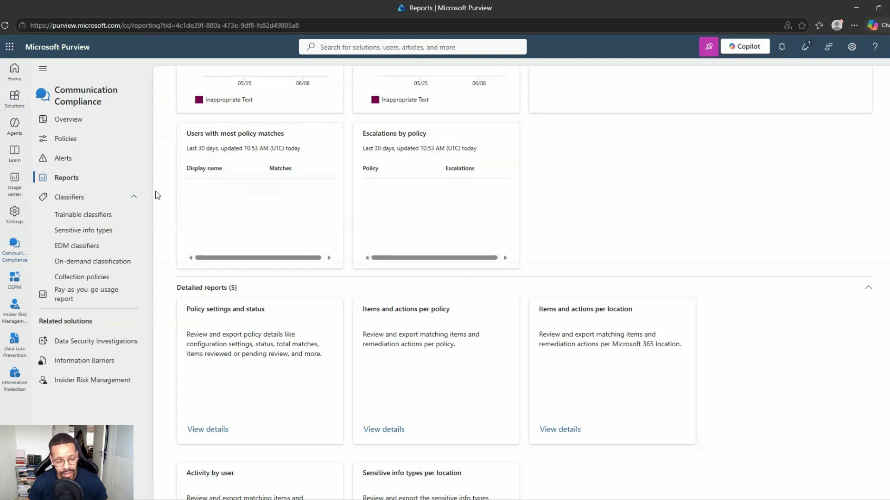
click(83, 143)
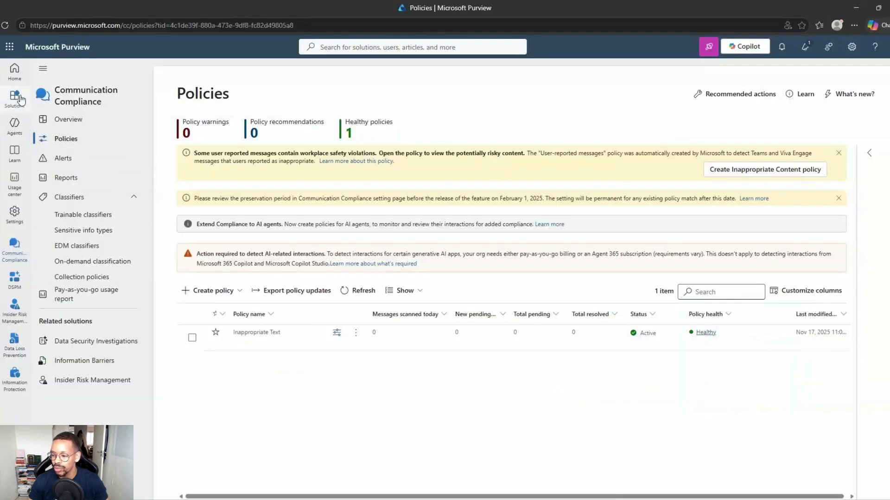
In Audit, filter the search on Interacted with Copilot activity for the admin user
click(14, 98)
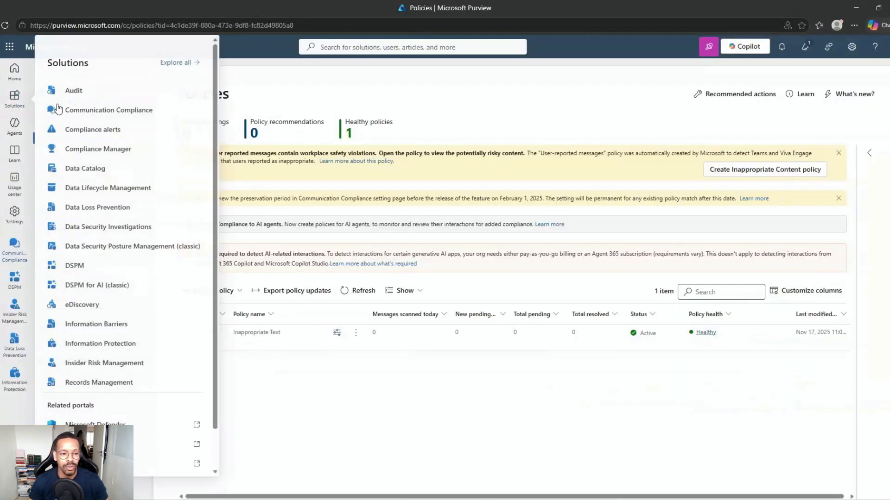
click(96, 91)
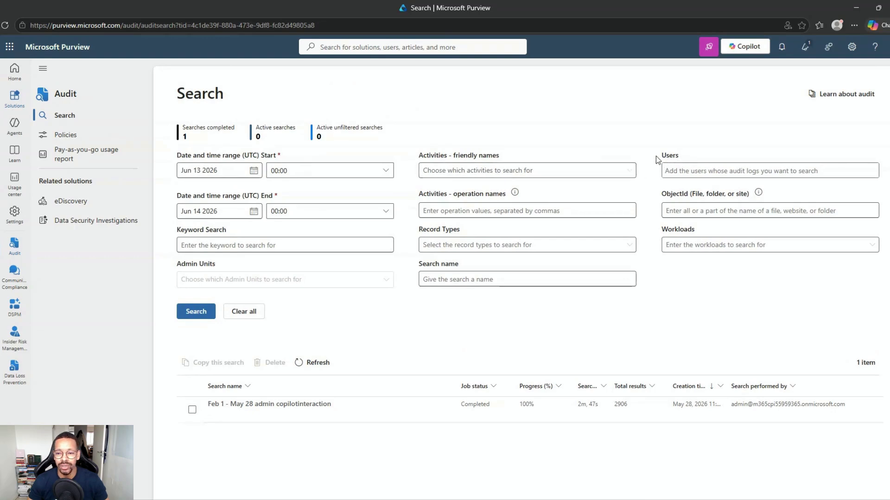
click(507, 171)
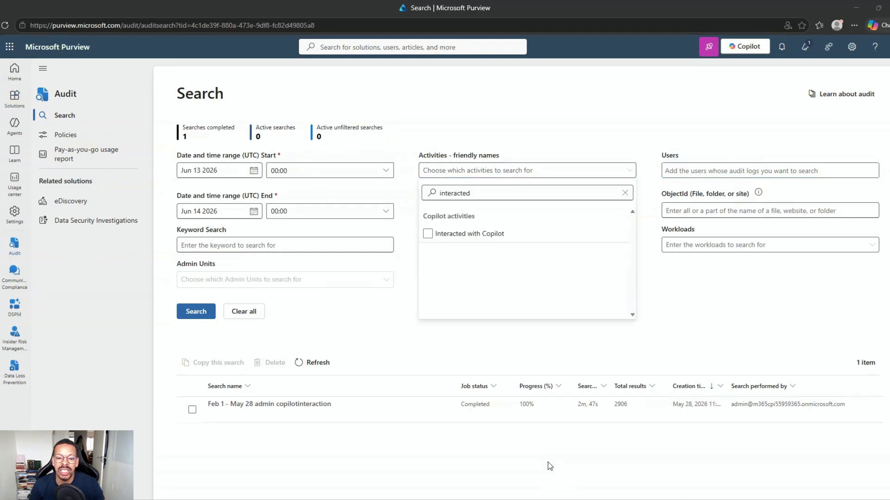
click(438, 235)
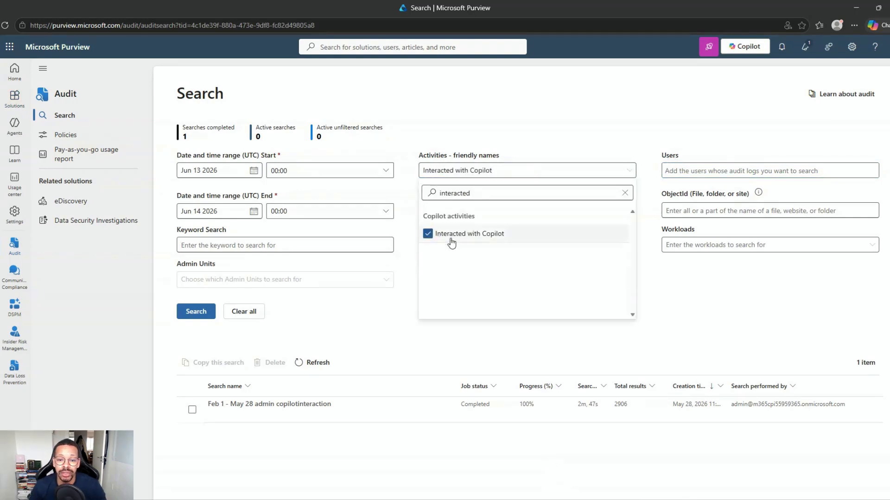
click(681, 171)
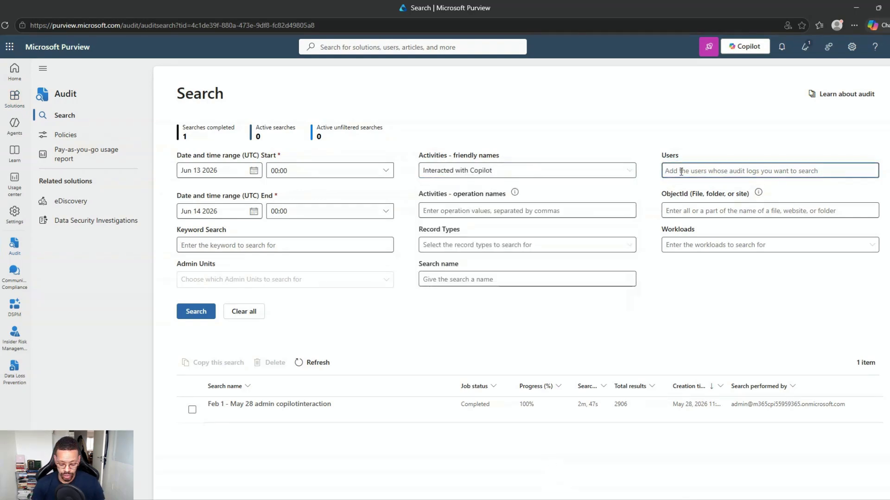
text(mod)
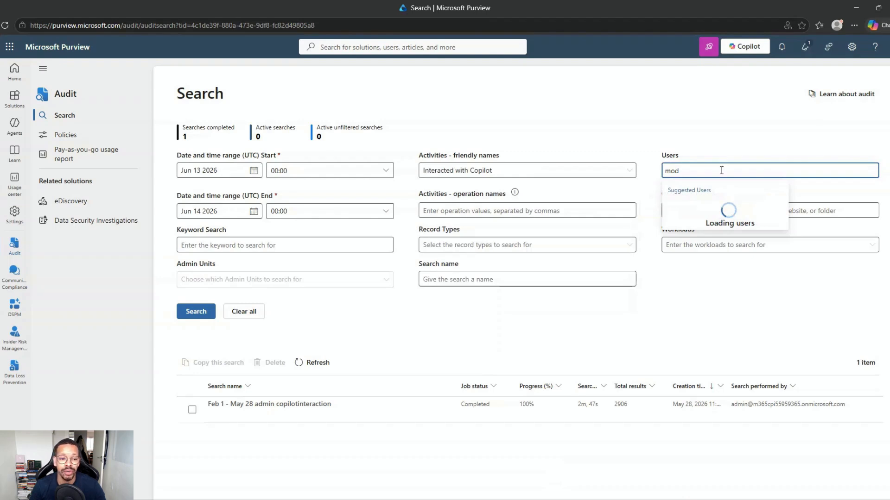
click(714, 209)
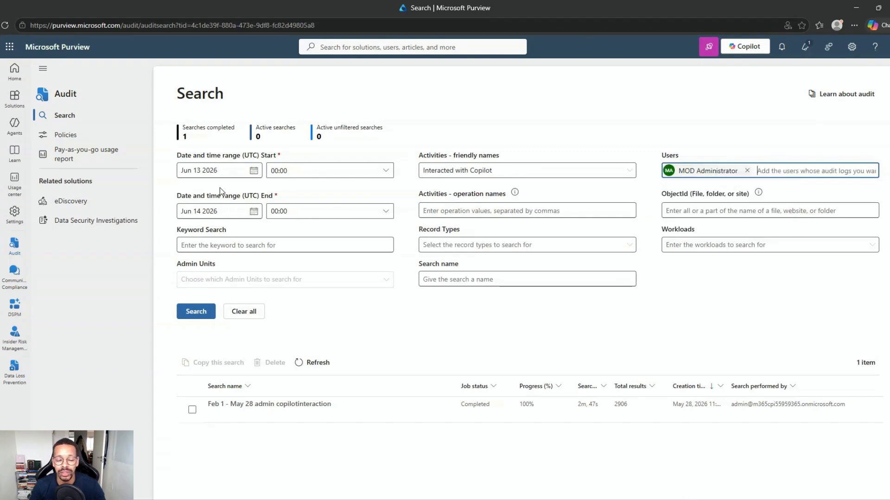
Filter the activities list by 'copilot' to check the available Copilot activities
click(626, 171)
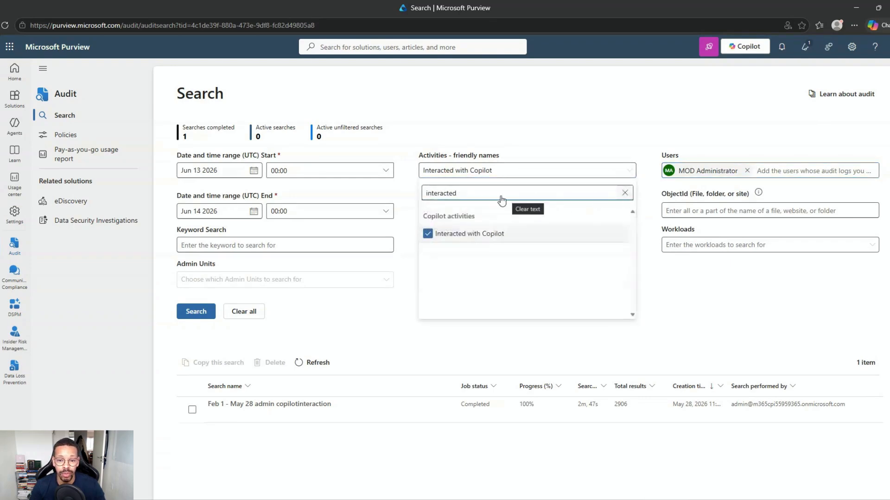
click(625, 192)
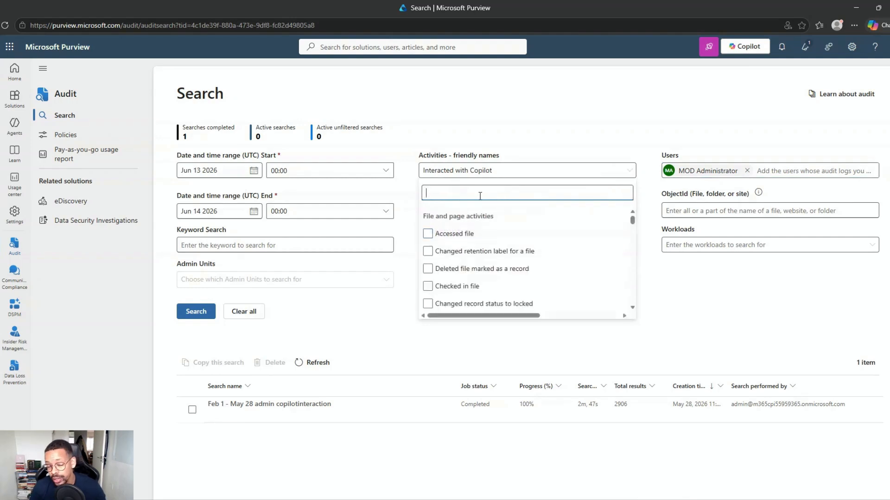
text(copilot)
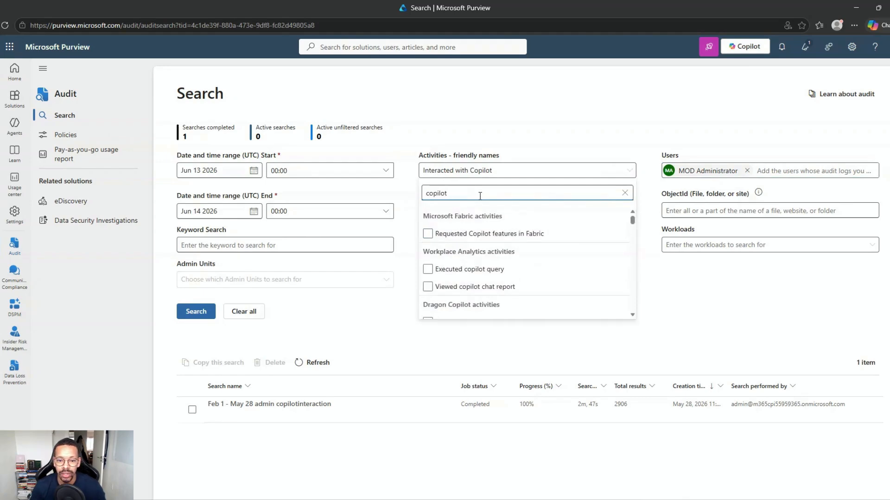
scroll(483, 245, down, 10)
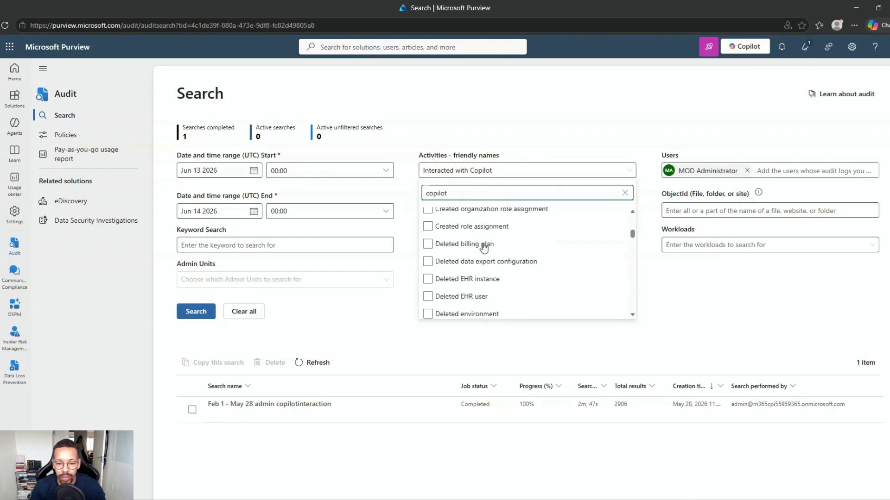
scroll(483, 248, down, 15)
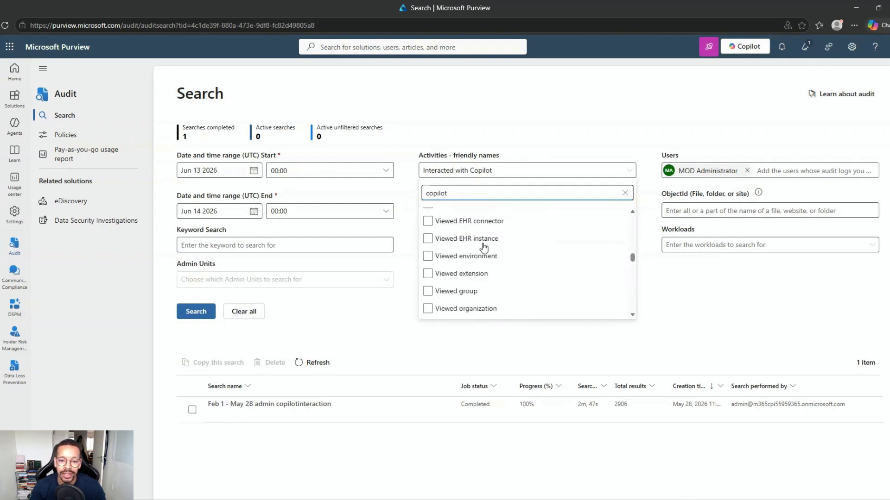
scroll(483, 248, down, 15)
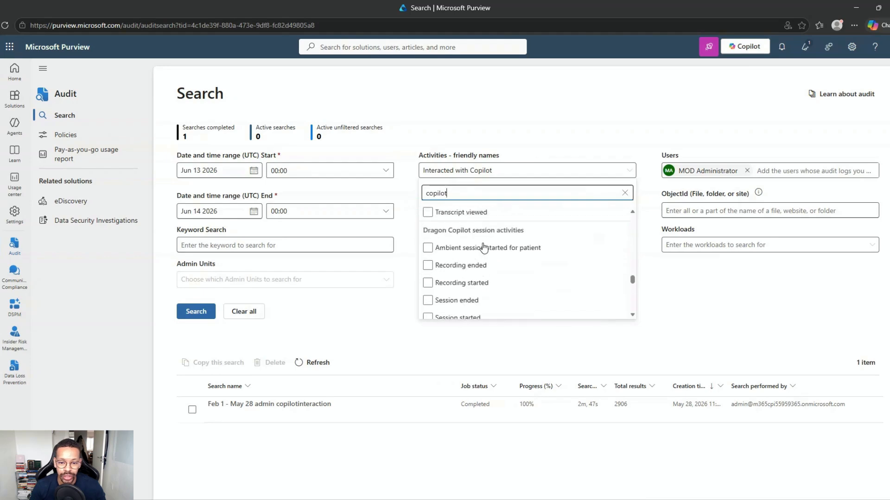
scroll(484, 248, down, 15)
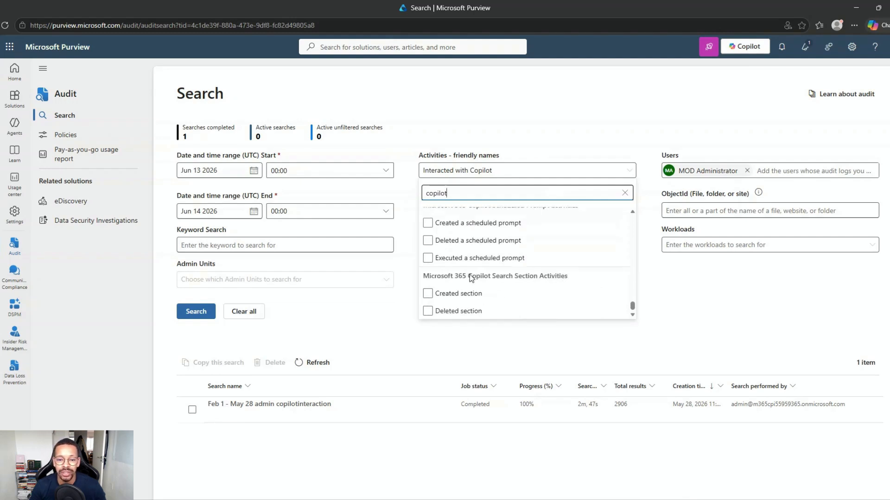
scroll(435, 268, up, 1)
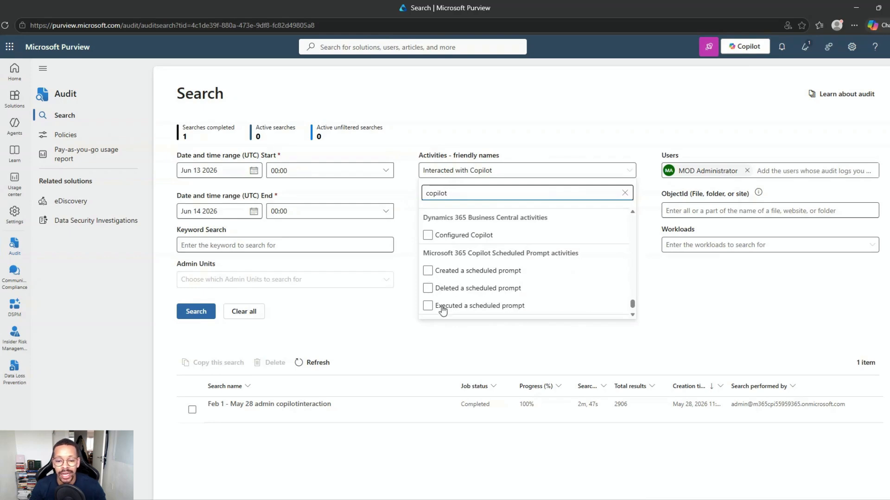
click(402, 325)
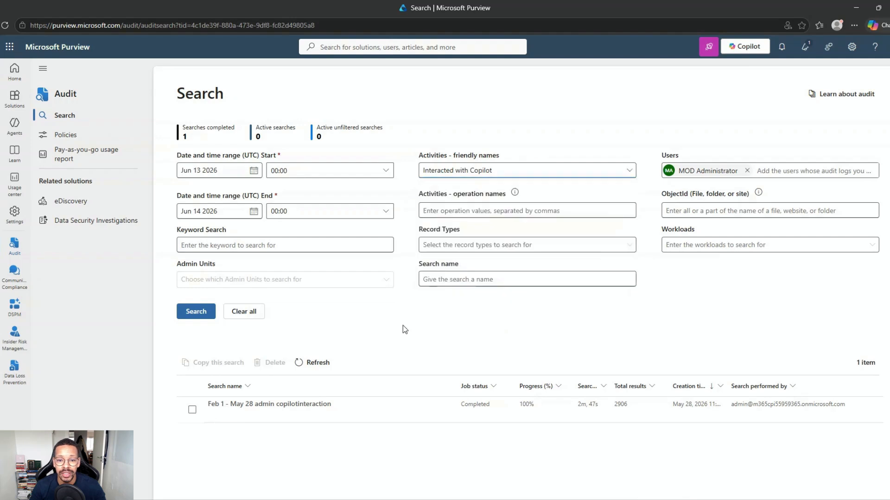
Open the completed Copilot search results showing 2906 items
click(230, 410)
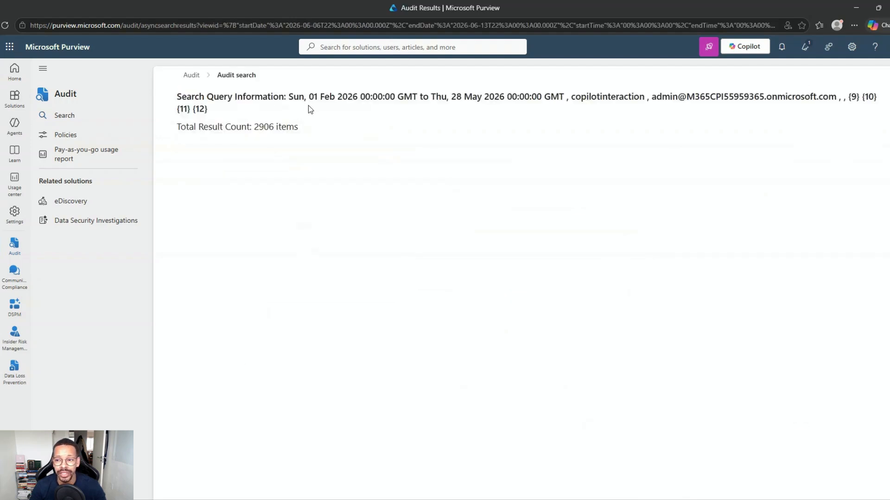
drag(254, 126, 299, 124)
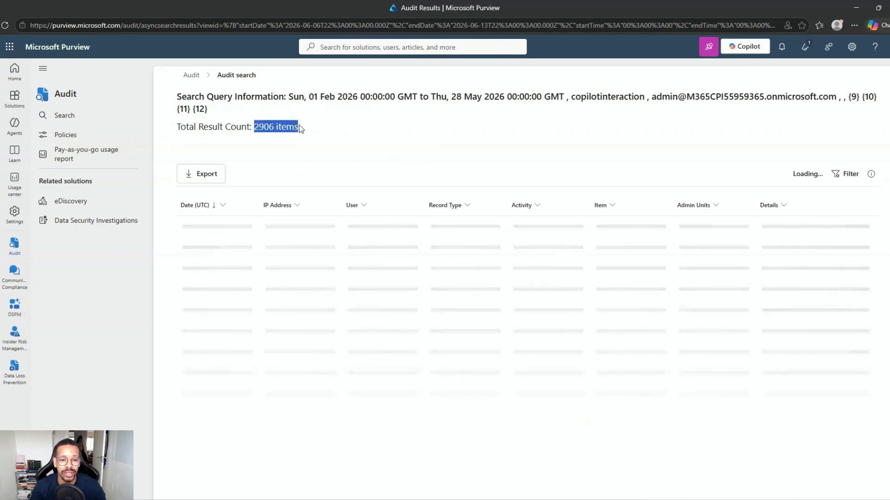
click(337, 164)
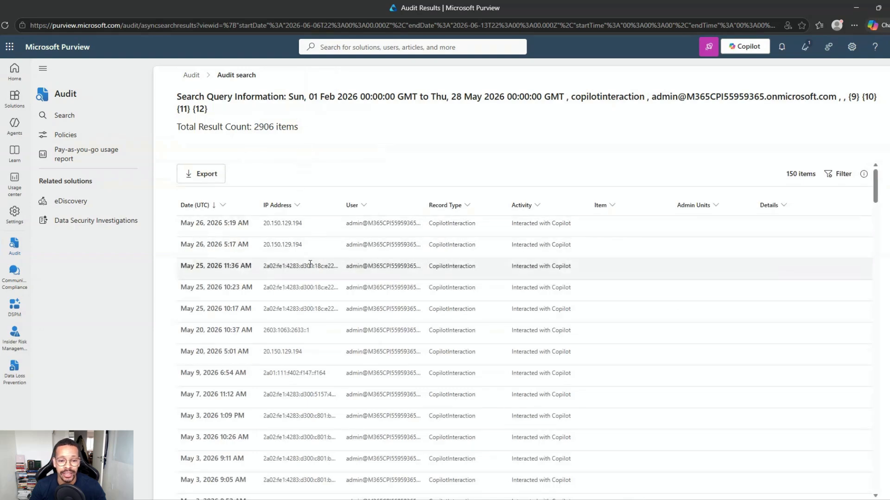
Inspect the May 26 5:17 AM record's CopilotInteraction activity and AppIdentity agent name
click(292, 250)
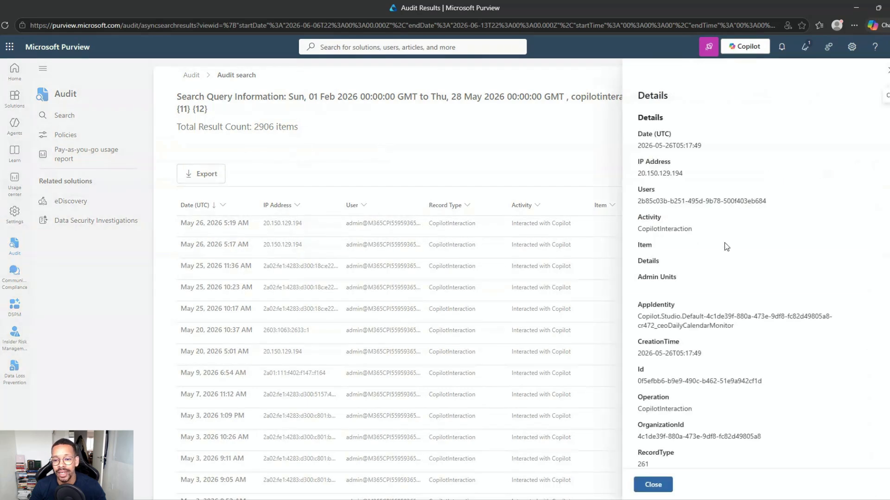
double_click(667, 228)
scroll(711, 304, down, 8)
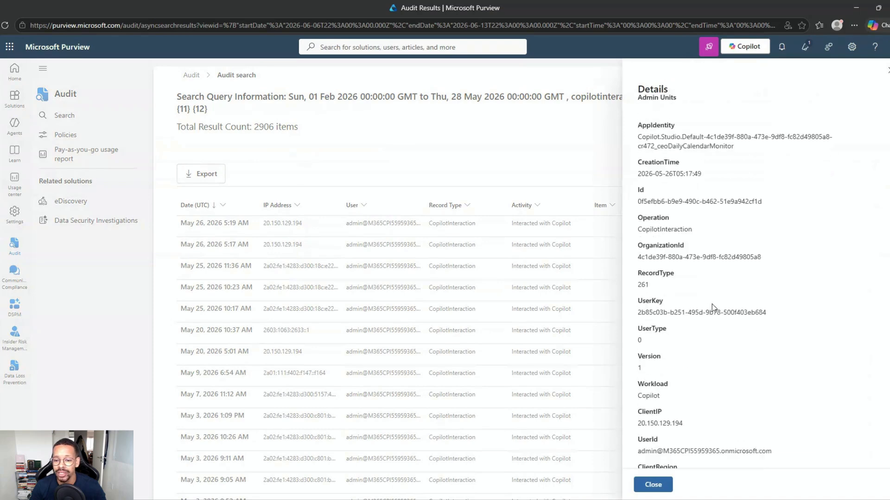
scroll(711, 304, up, 8)
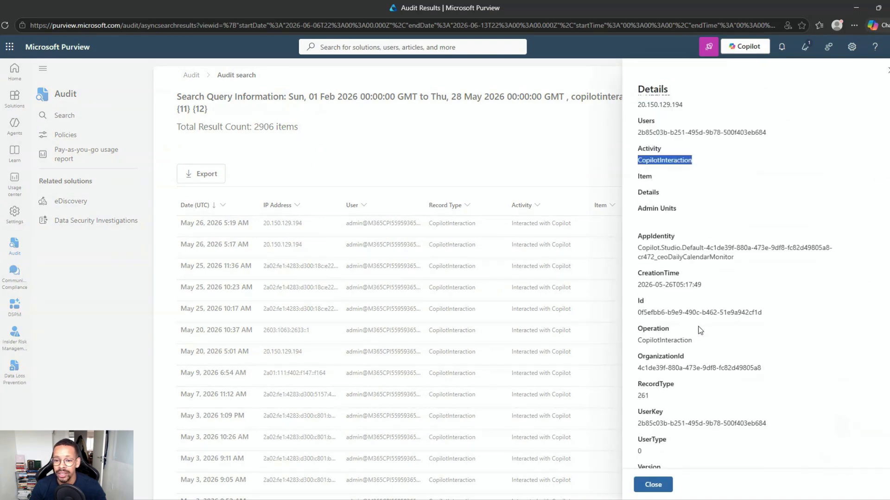
click(697, 316)
triple_click(697, 317)
click(718, 327)
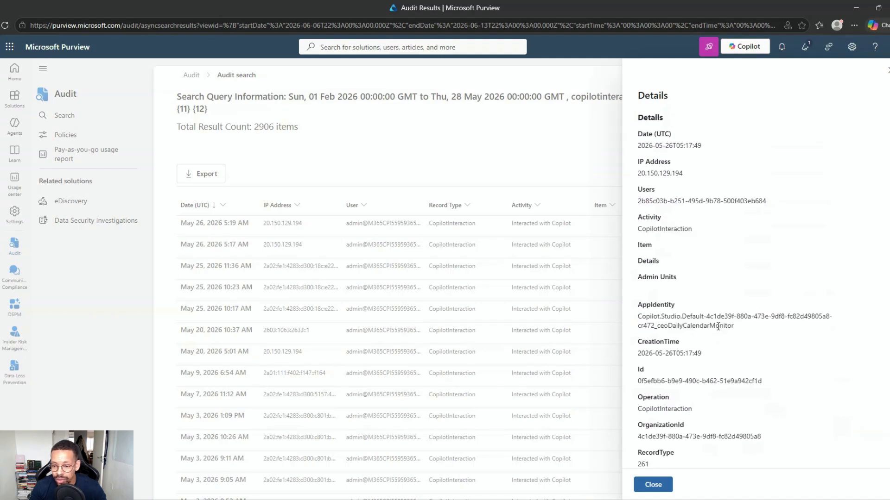
drag(659, 325, 741, 326)
click(742, 326)
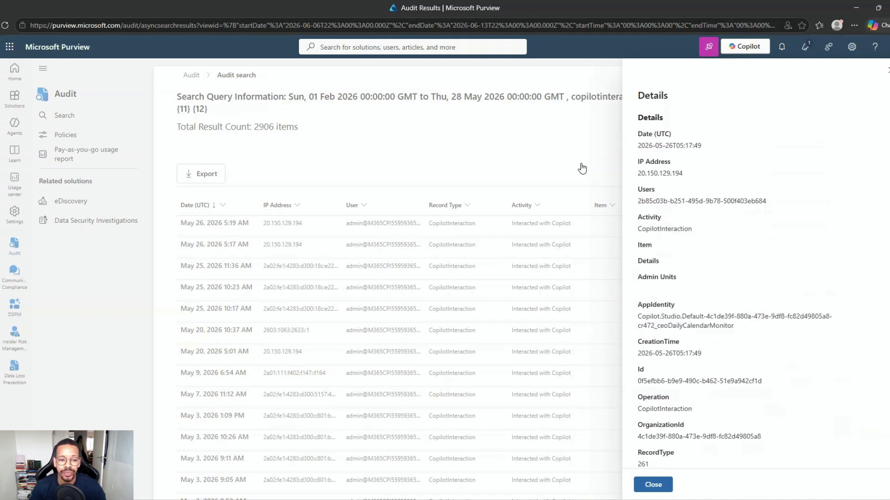
click(886, 72)
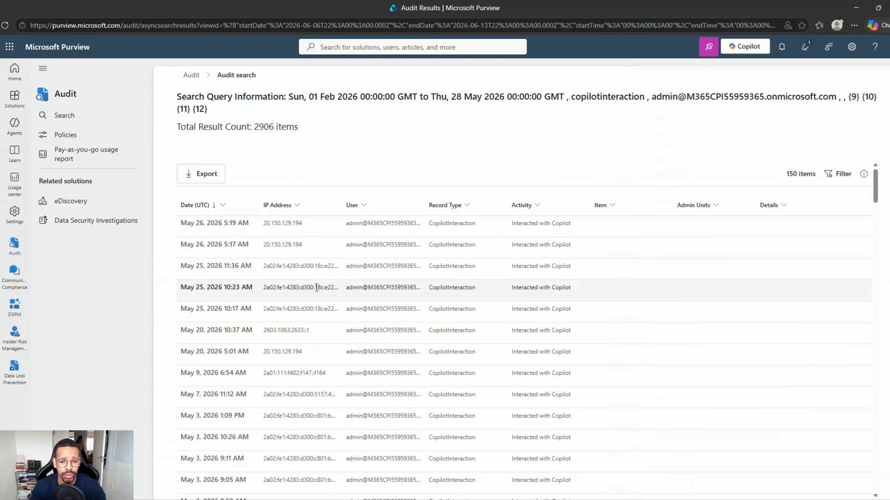
Inspect the May 25 11:36 AM record's user ID, then return to Audit search
click(336, 273)
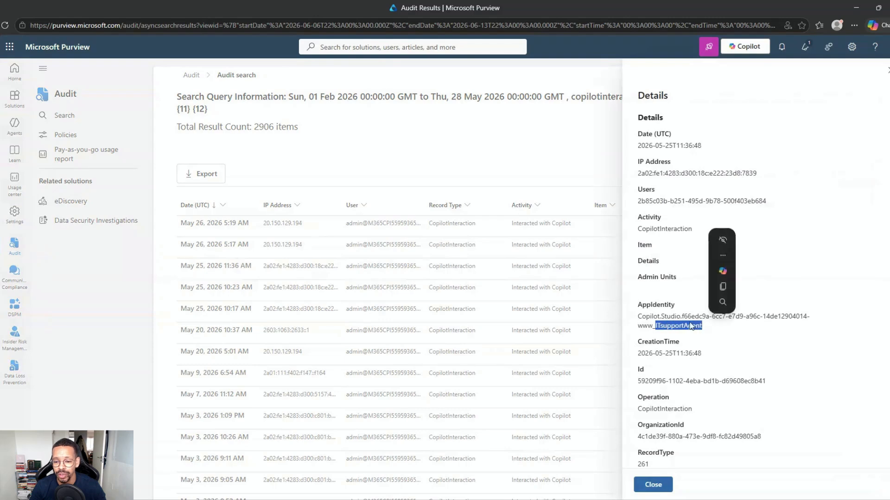
scroll(693, 324, down, 6)
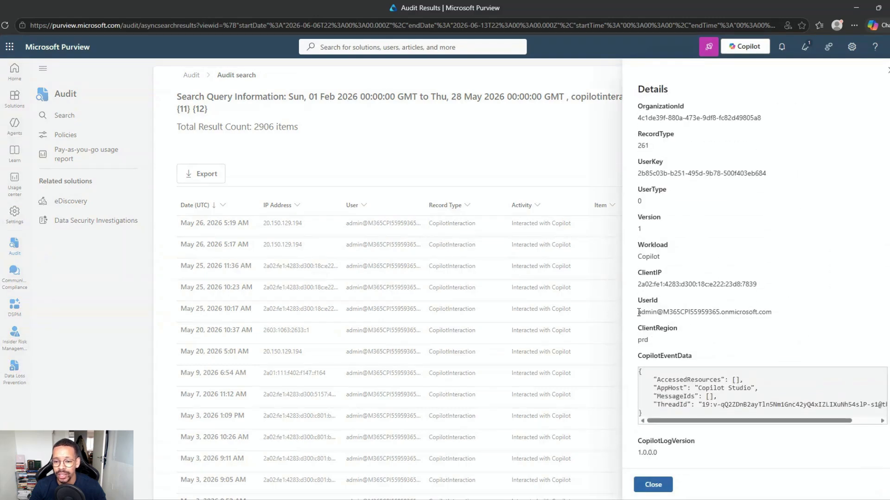
drag(638, 312, 654, 299)
scroll(656, 291, up, 7)
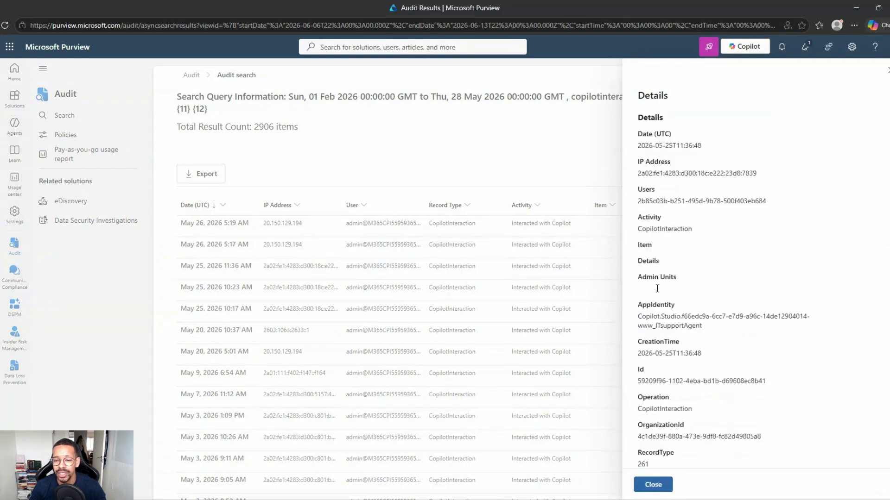
click(887, 71)
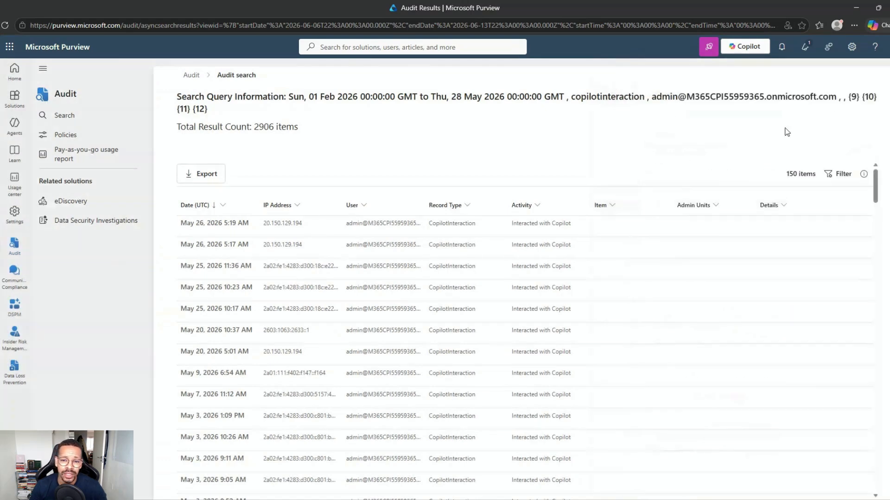
click(190, 75)
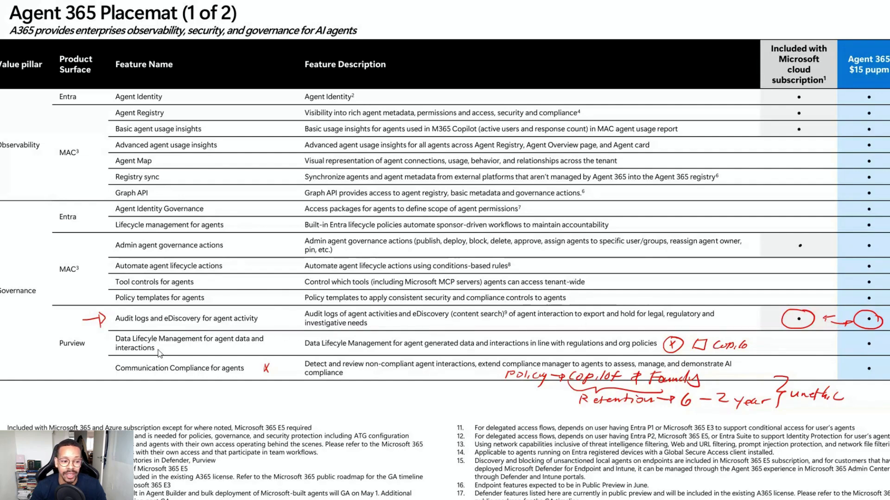
Open eDiscovery's Content Search case and dismiss the client and permission errors
key(alt+Tab)
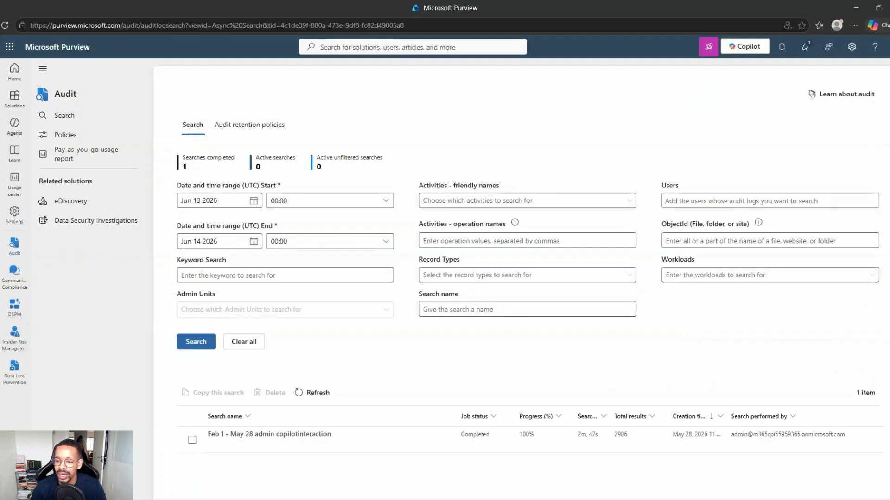
click(14, 97)
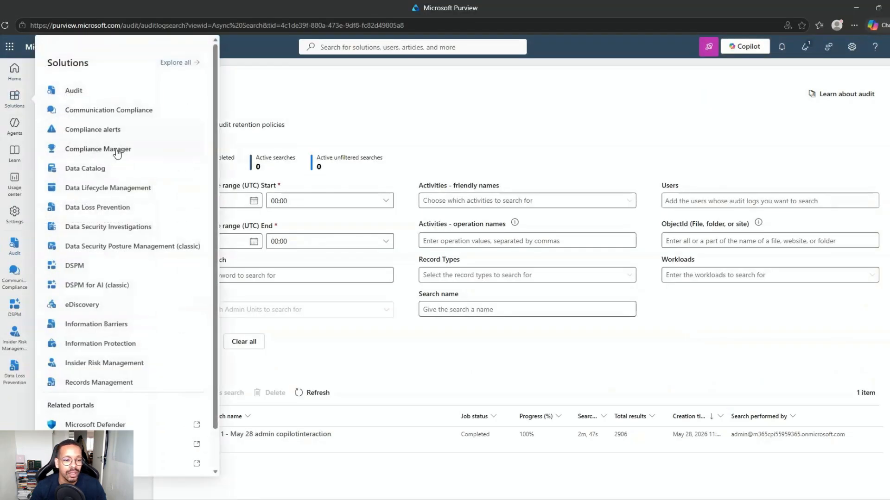
click(94, 302)
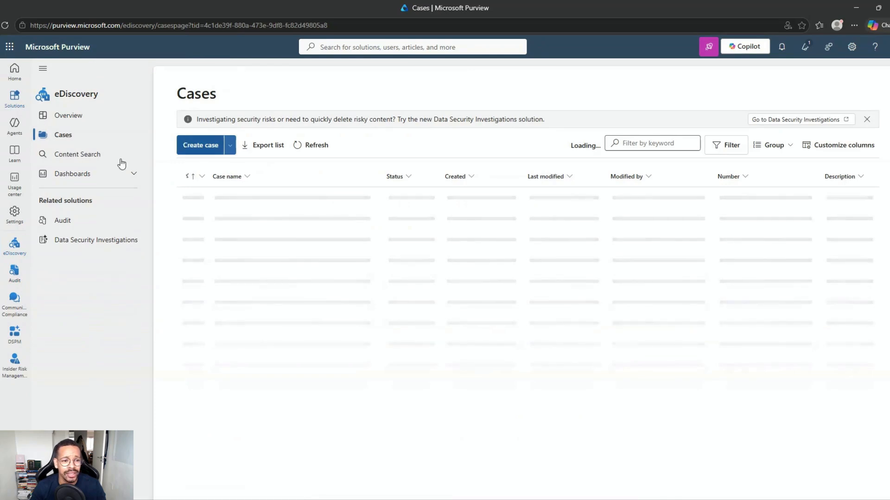
click(103, 163)
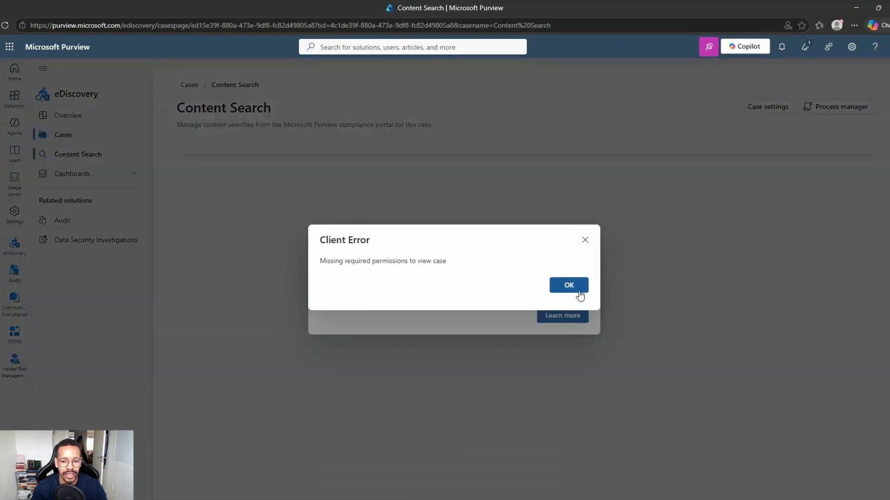
click(577, 289)
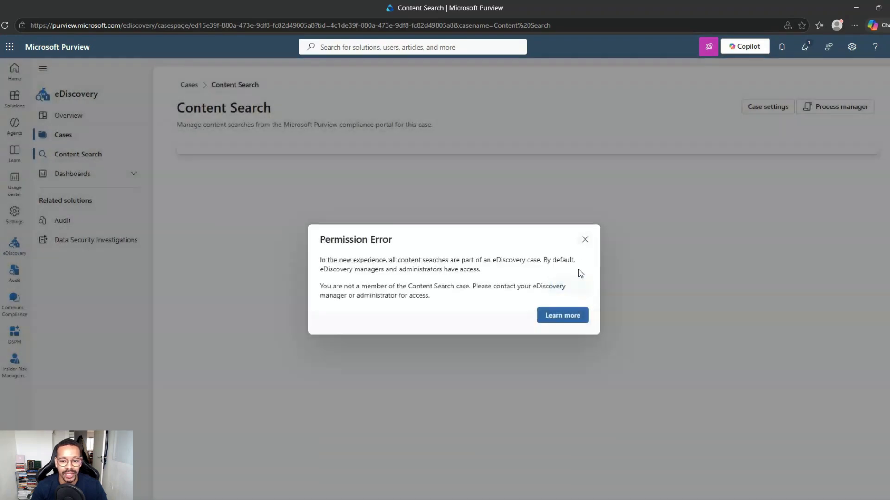
click(585, 240)
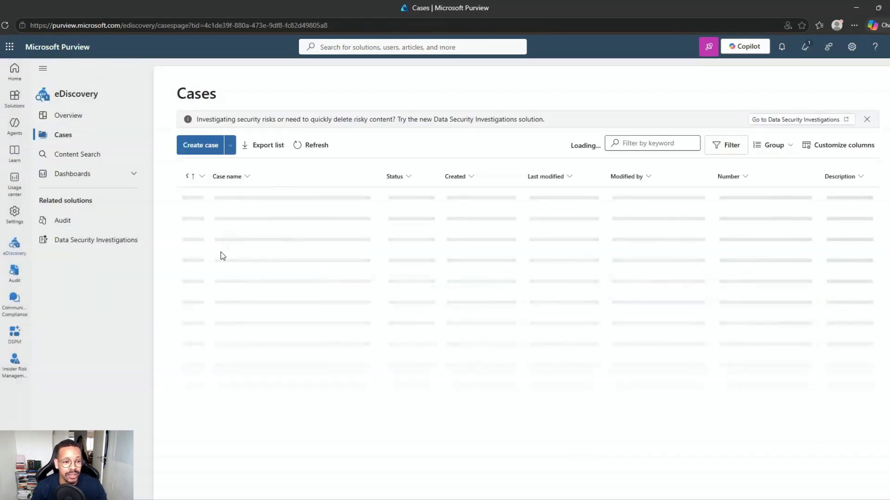
Create an eDiscovery case named 'copilot' with eDiscovery (Premium) left on
click(199, 147)
click(379, 233)
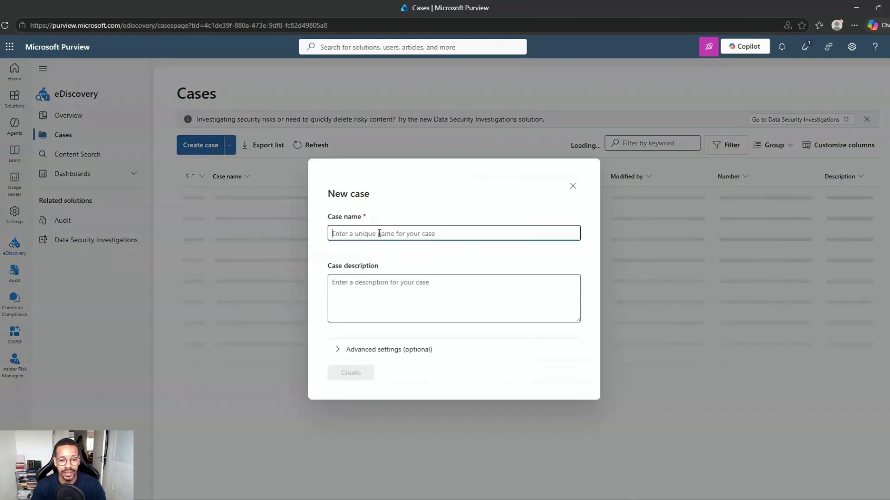
text(copilot)
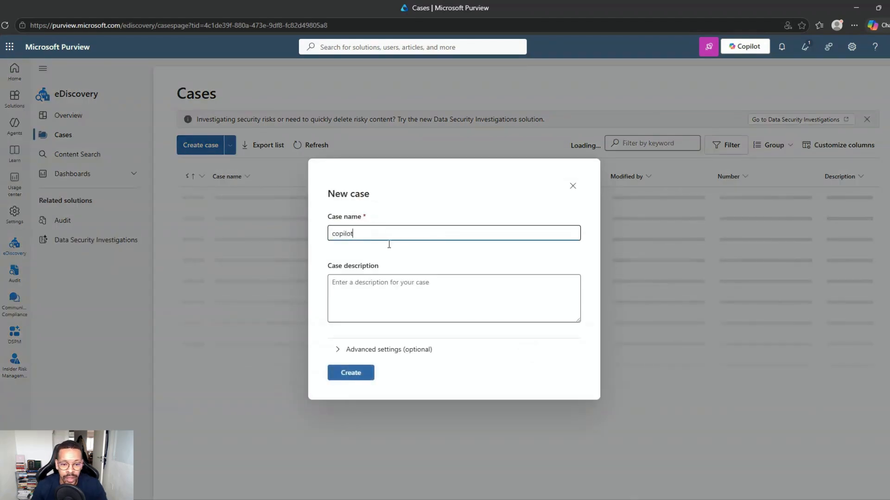
click(345, 349)
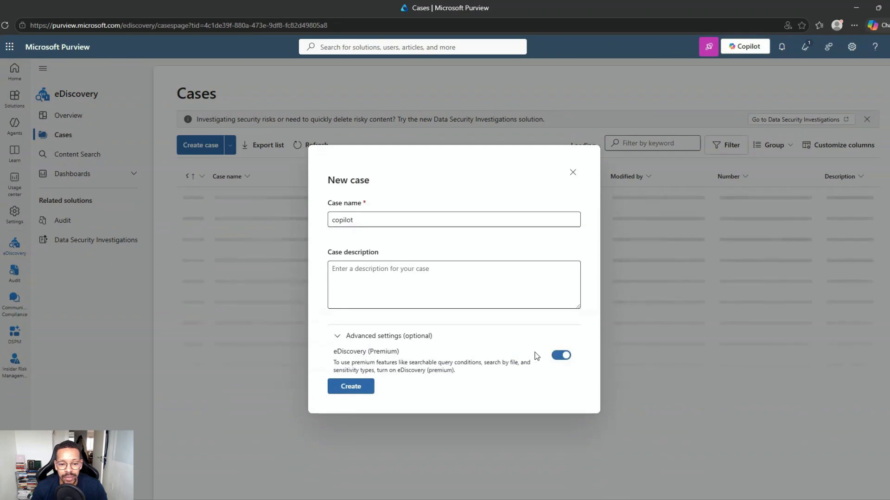
click(365, 392)
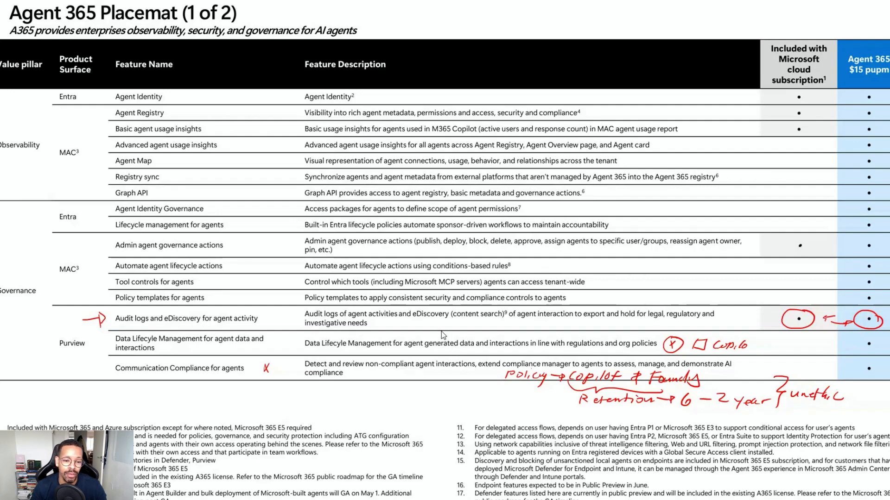
Advance to the Agent 365 Placemat (2 of 2) slide
key(Right)
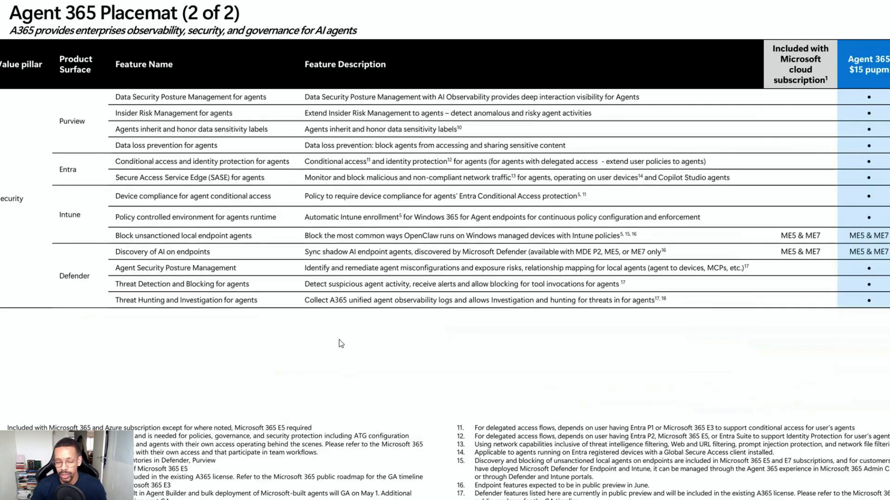
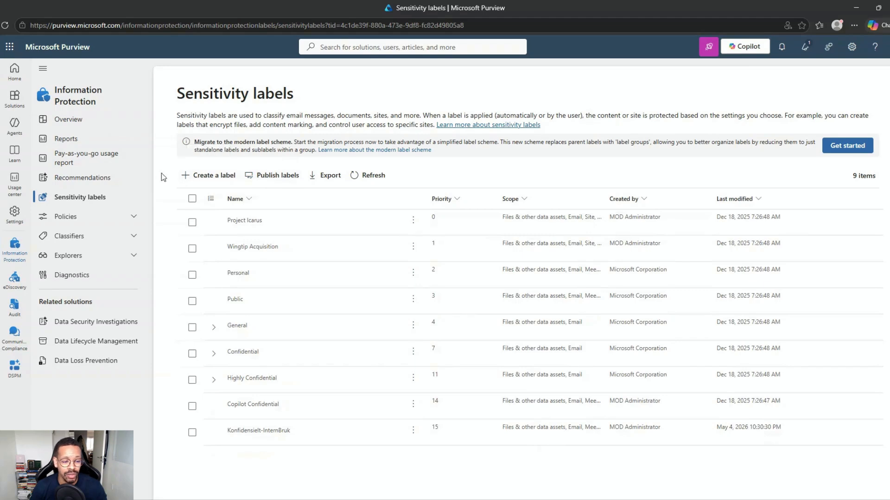
Review the label publishing policies, then open the Data Loss Prevention policies list of 5 policies
click(123, 217)
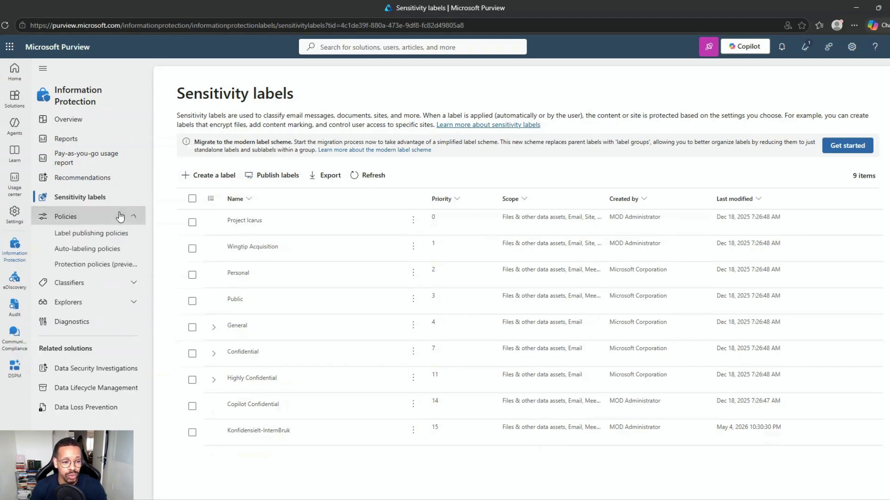
click(101, 238)
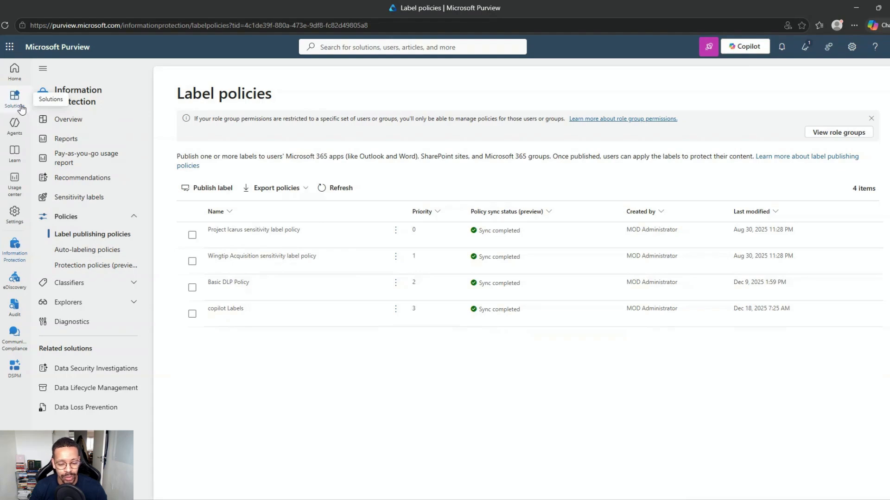
click(19, 103)
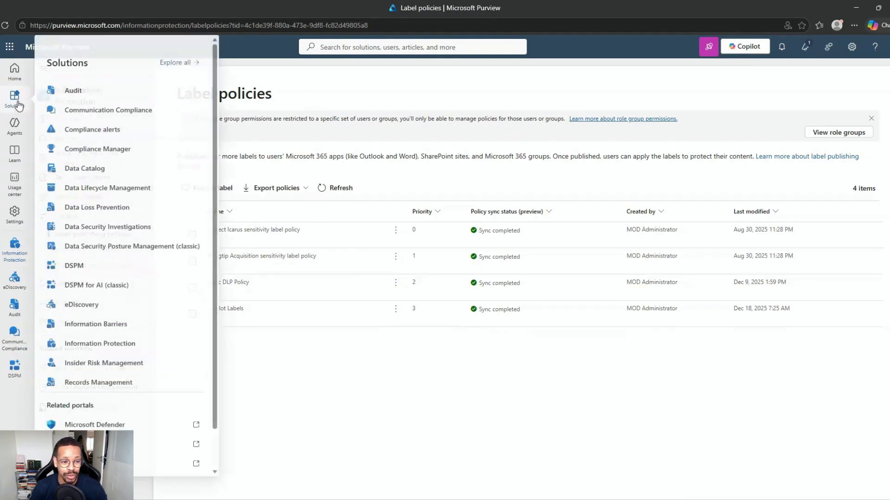
click(142, 216)
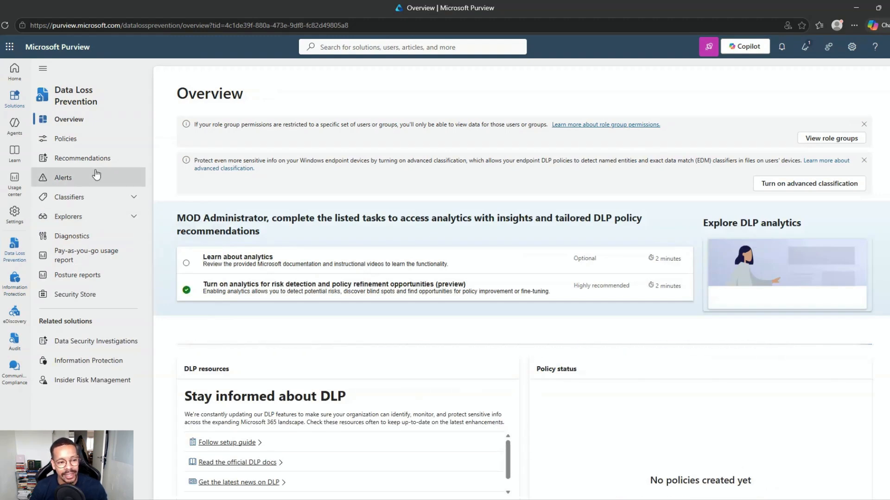
click(94, 139)
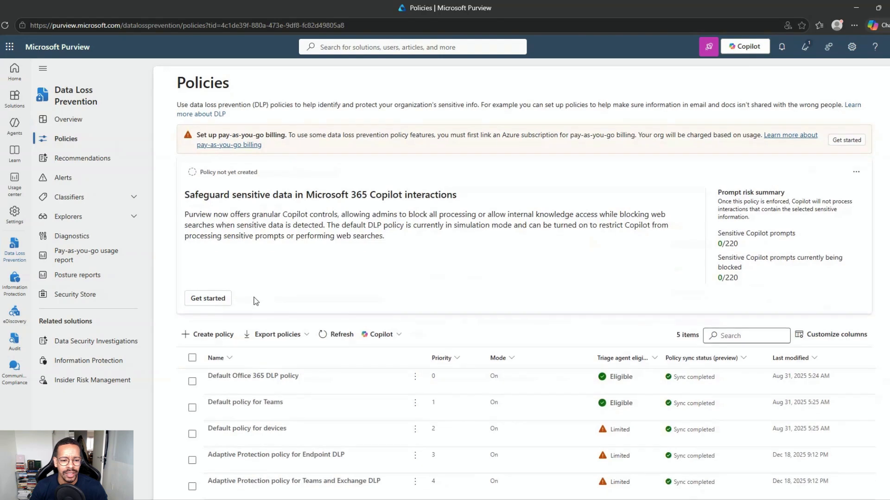
Start a Custom DLP policy for enterprise applications and devices named 'Custom policy web search'
click(204, 334)
click(329, 296)
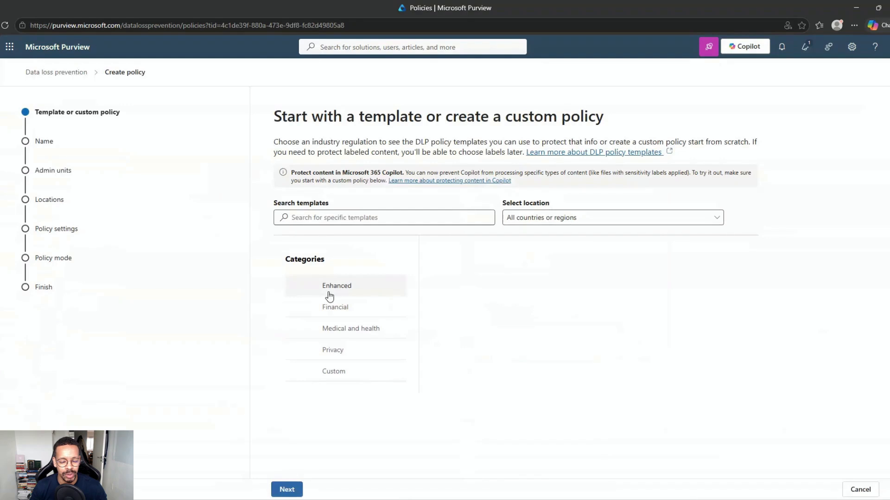
click(292, 490)
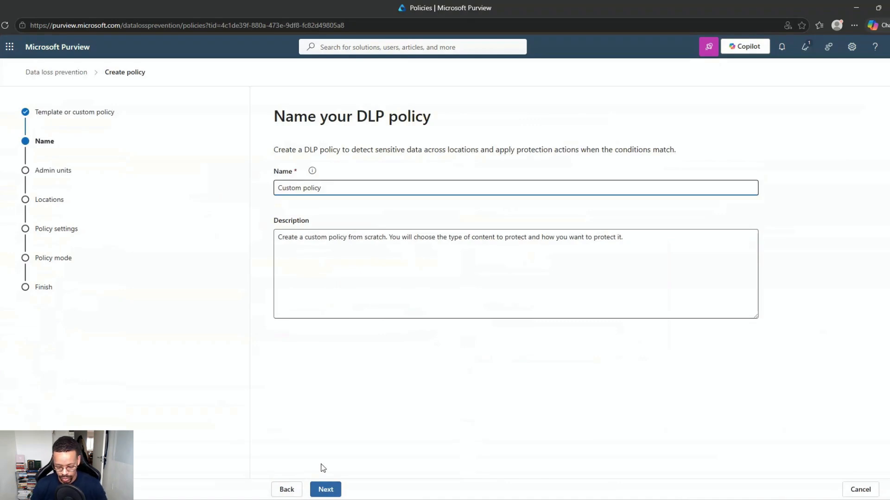
text(web)
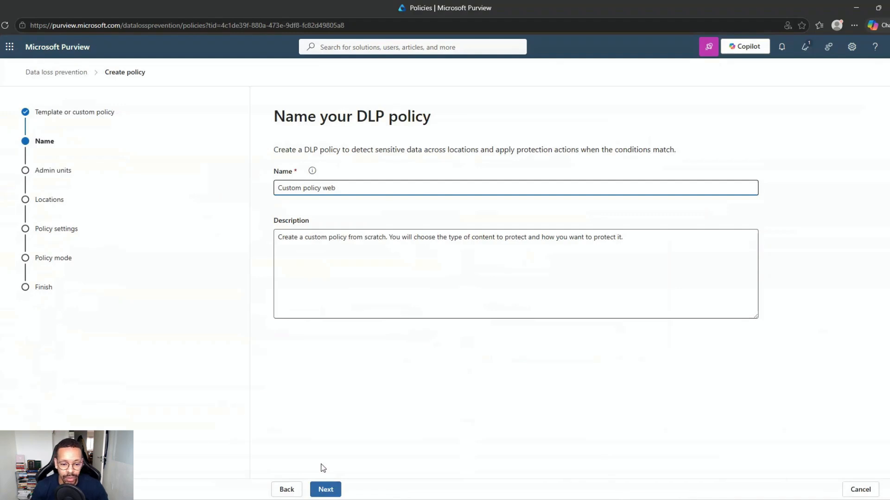
text( searc)
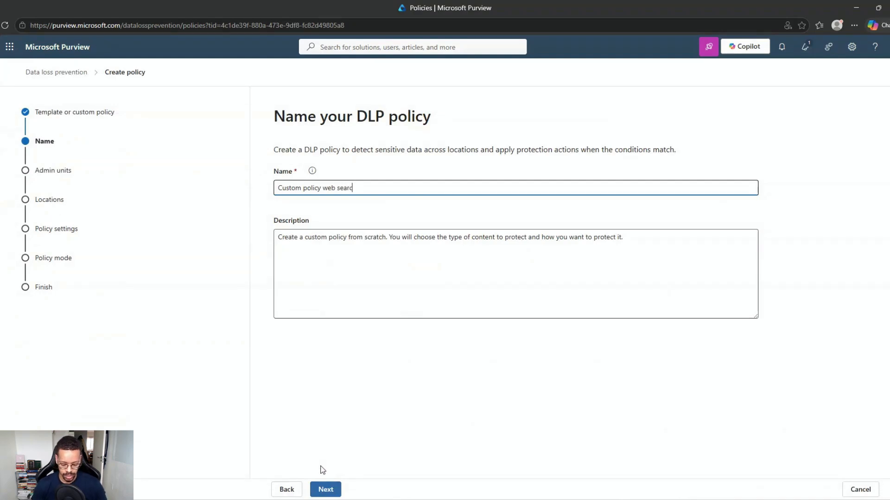
text(h)
click(332, 488)
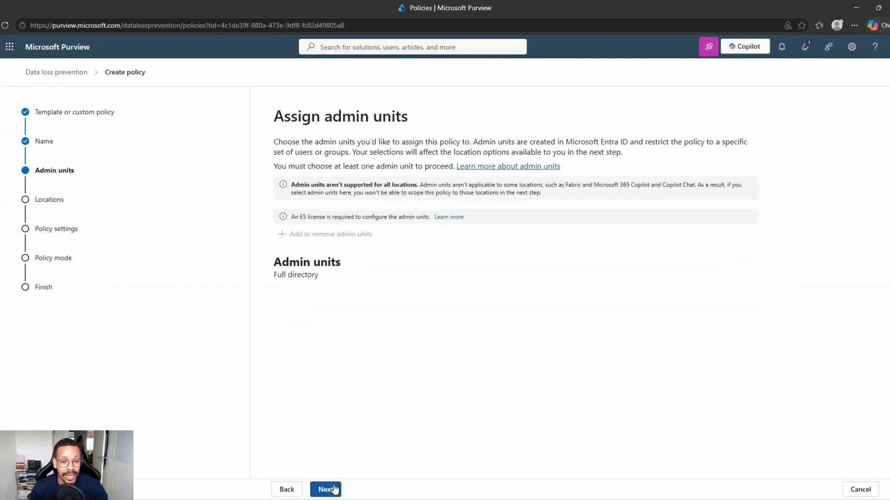
Apply it only to Microsoft 365 Copilot and Copilot Chat, using advanced DLP rules
click(334, 489)
scroll(347, 371, down, 3)
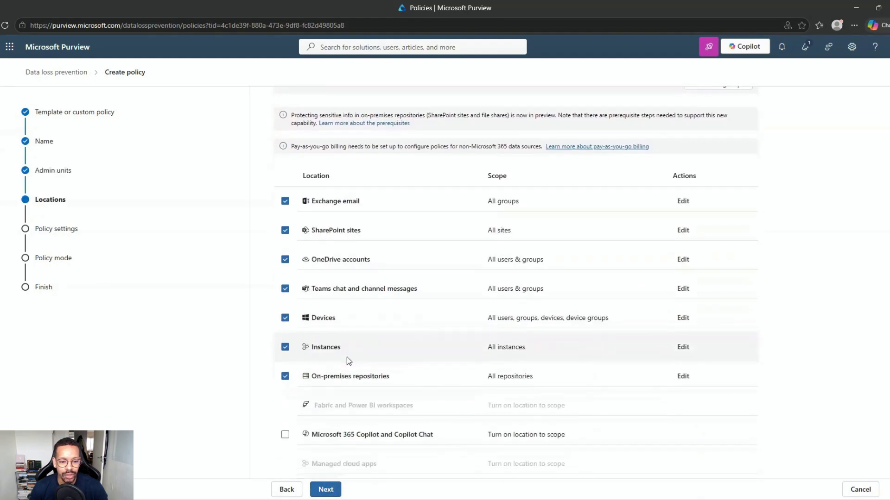
click(284, 435)
click(325, 487)
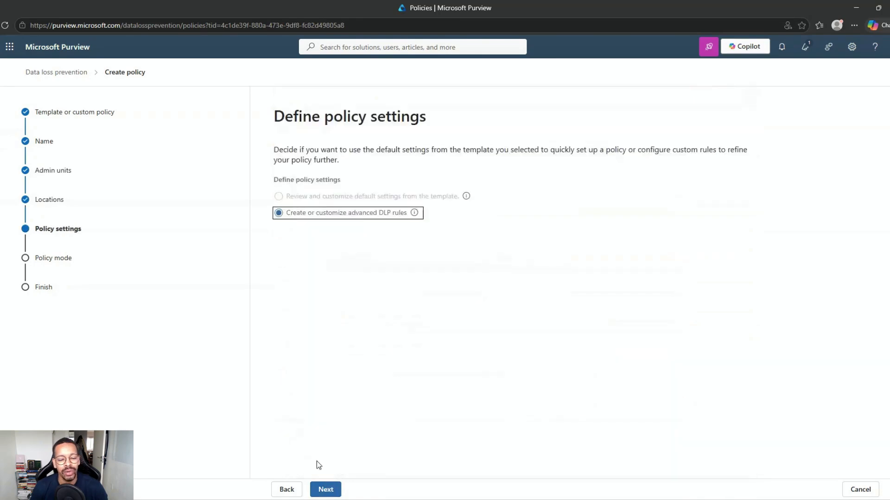
click(326, 490)
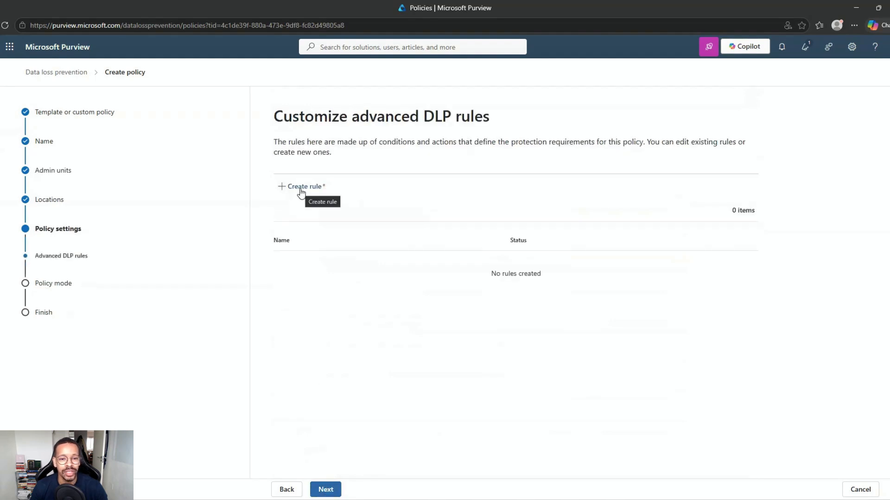
drag(348, 116, 490, 107)
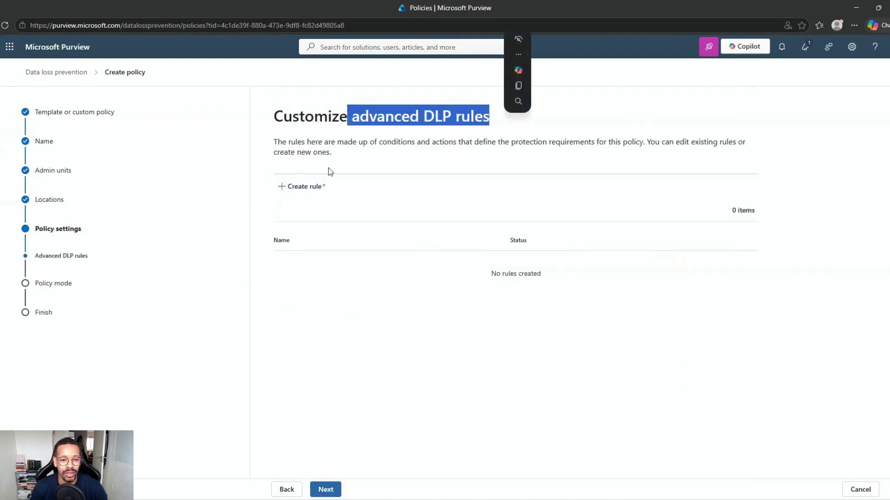
Create a new rule named 'sit web search restrict', fixing the typo
click(310, 187)
click(282, 152)
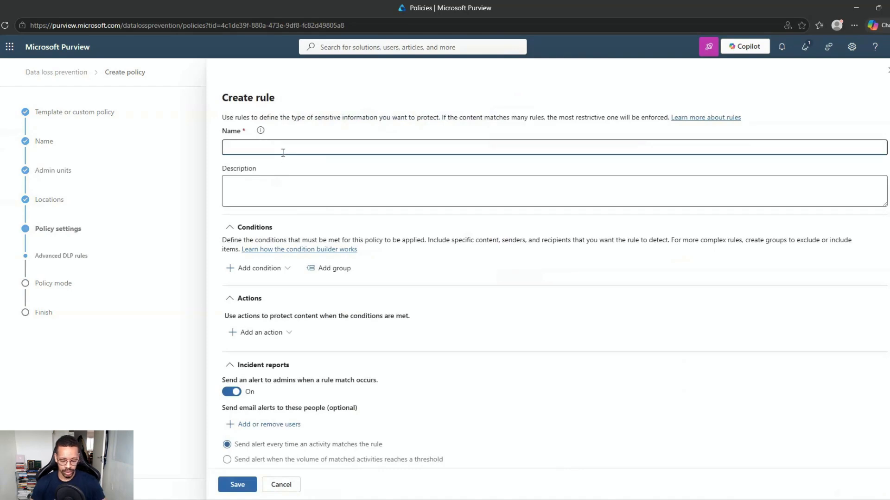
text(sit)
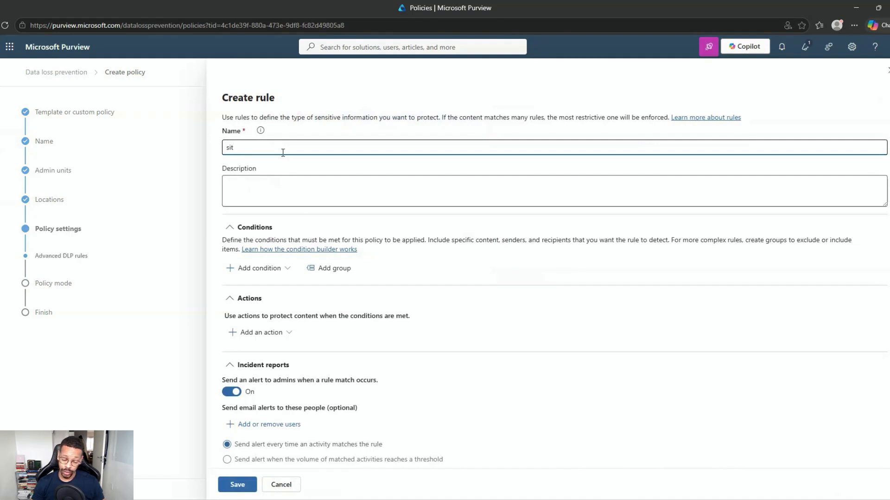
text( web searc)
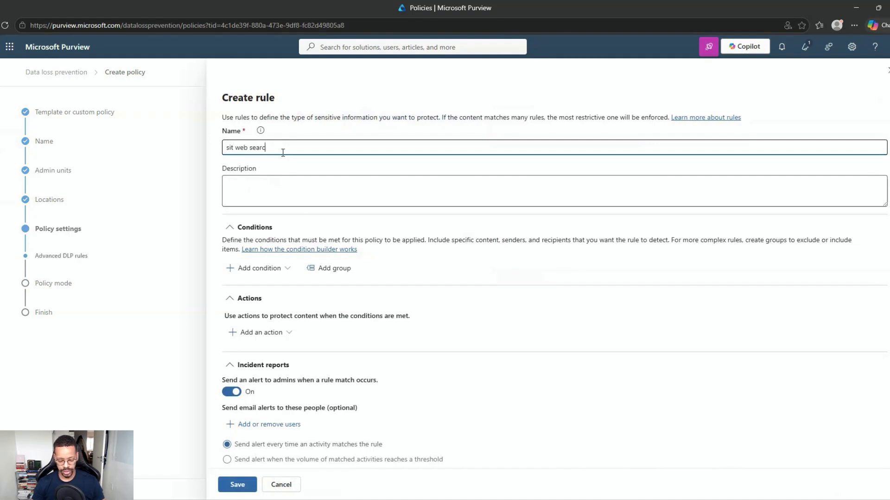
text(h erestrict)
click(277, 149)
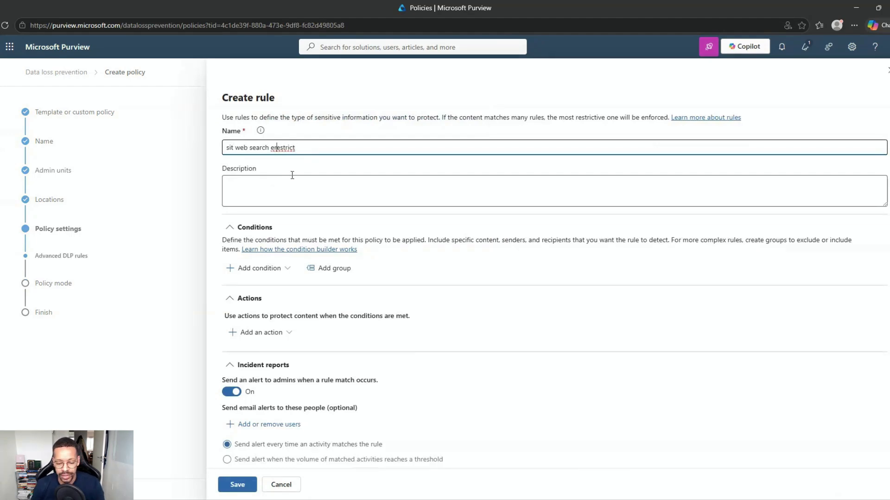
key(BackSpace)
click(293, 184)
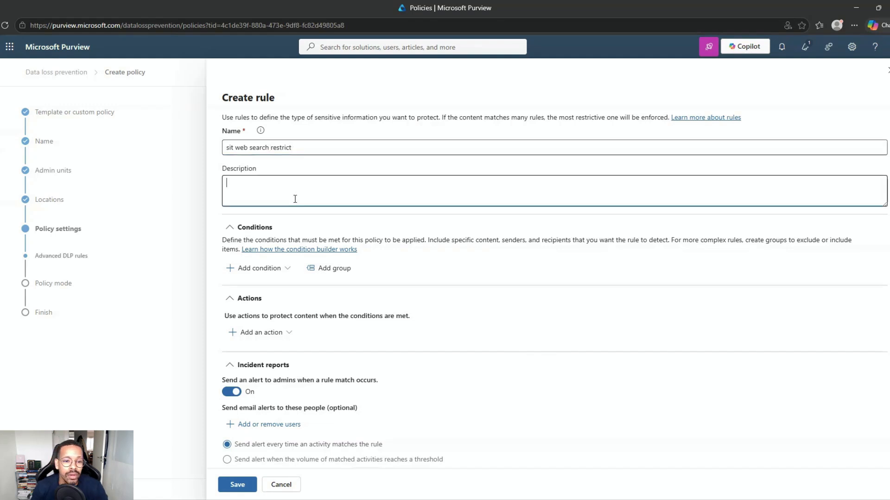
Add a Content contains condition detecting All Full Names and All Credential Types
click(261, 276)
click(276, 291)
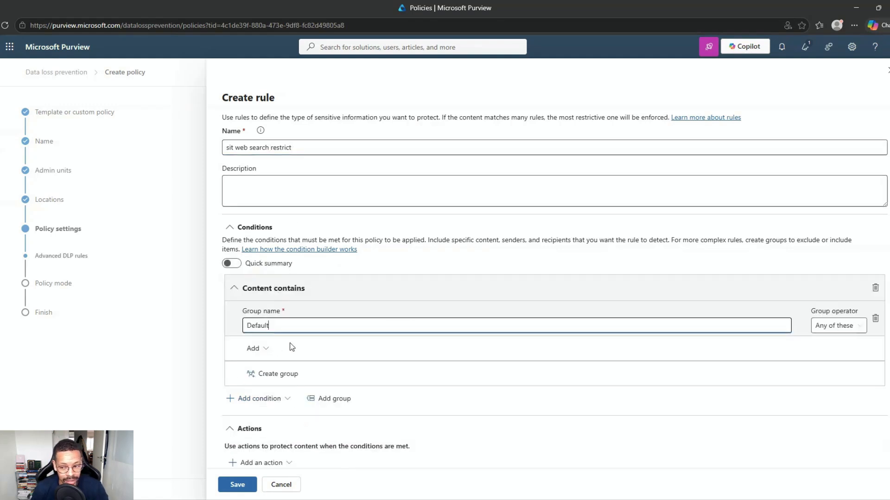
click(257, 350)
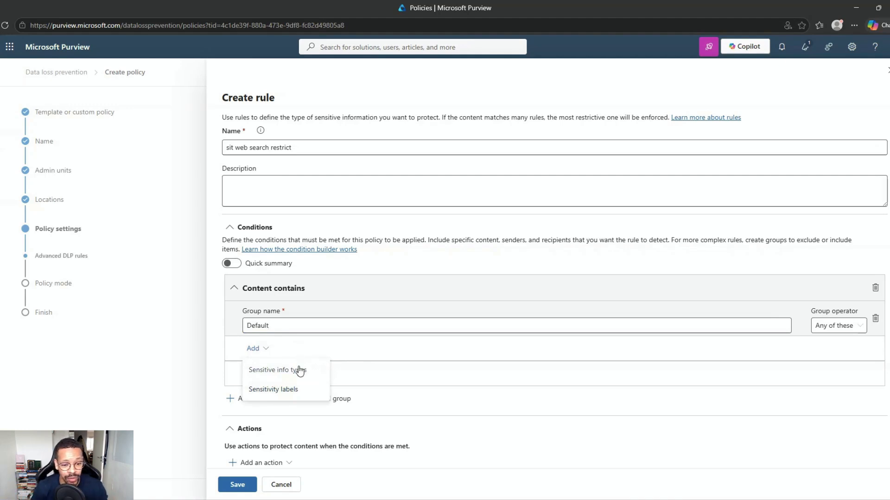
click(300, 374)
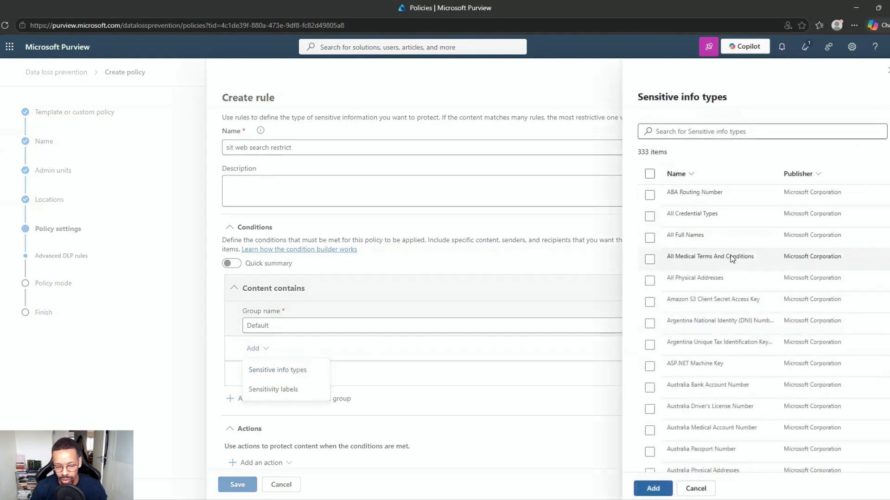
click(650, 238)
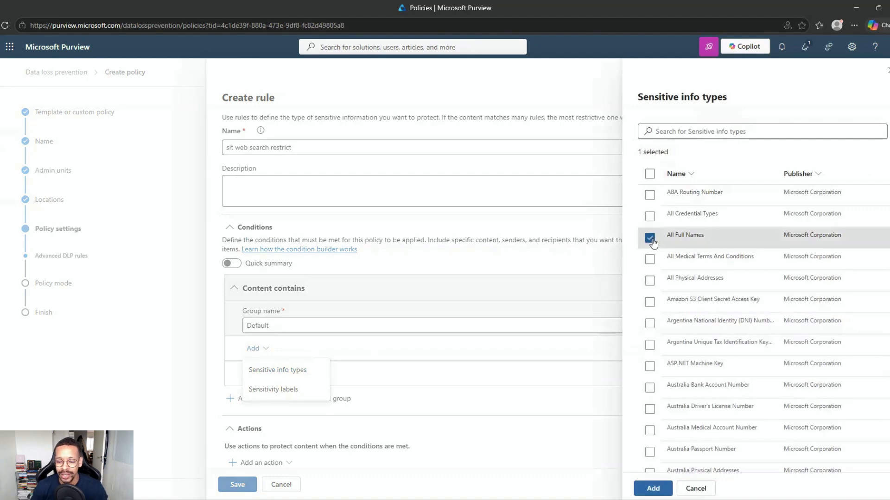
click(650, 216)
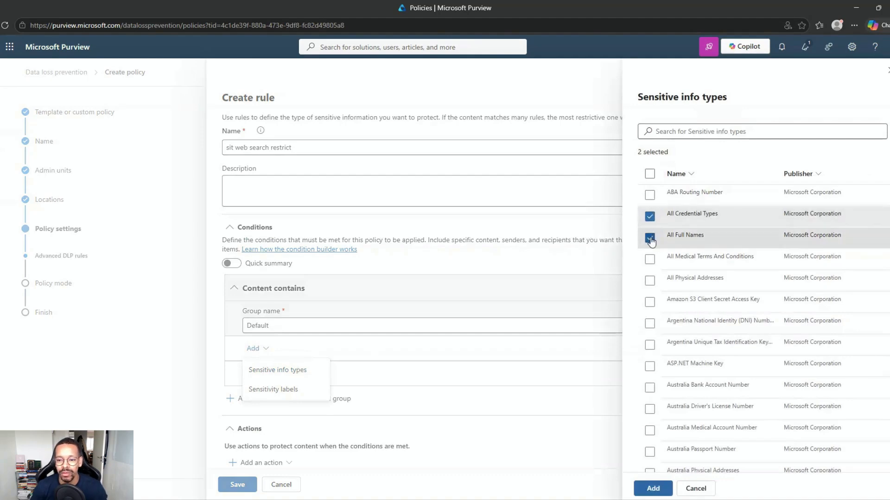
click(653, 488)
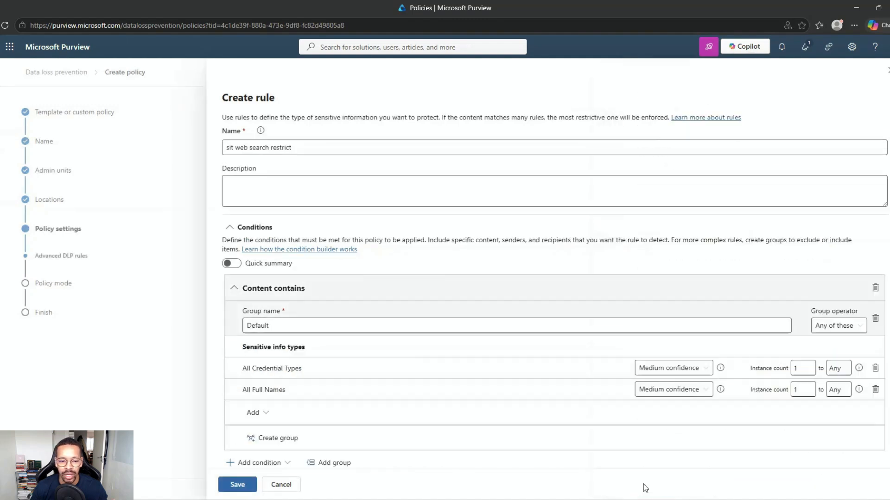
Keep All Credential Types detection at medium confidence
click(705, 372)
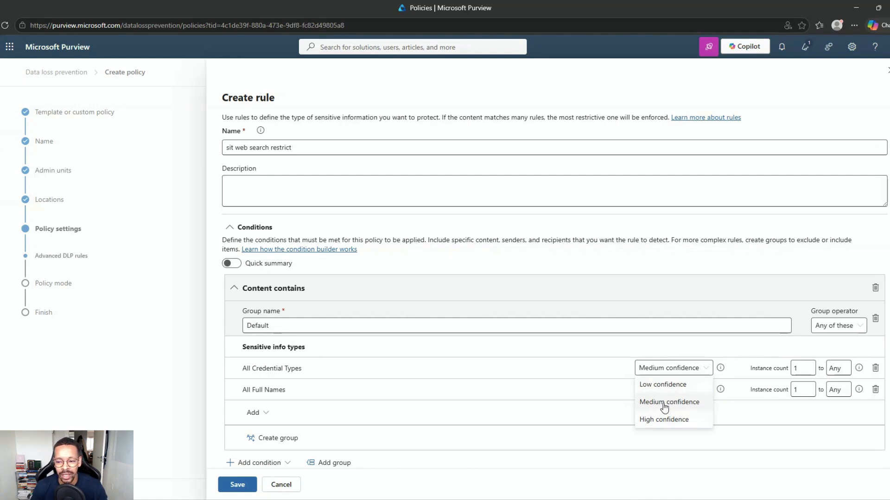
click(747, 367)
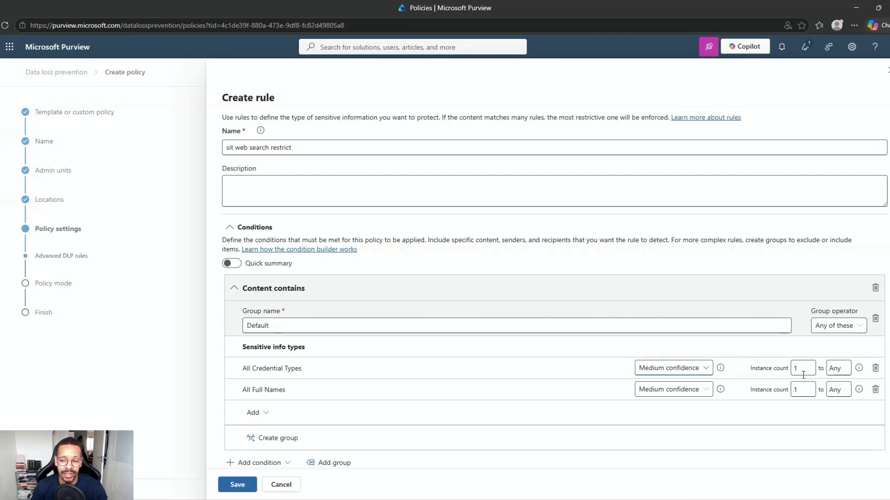
scroll(376, 359, down, 1)
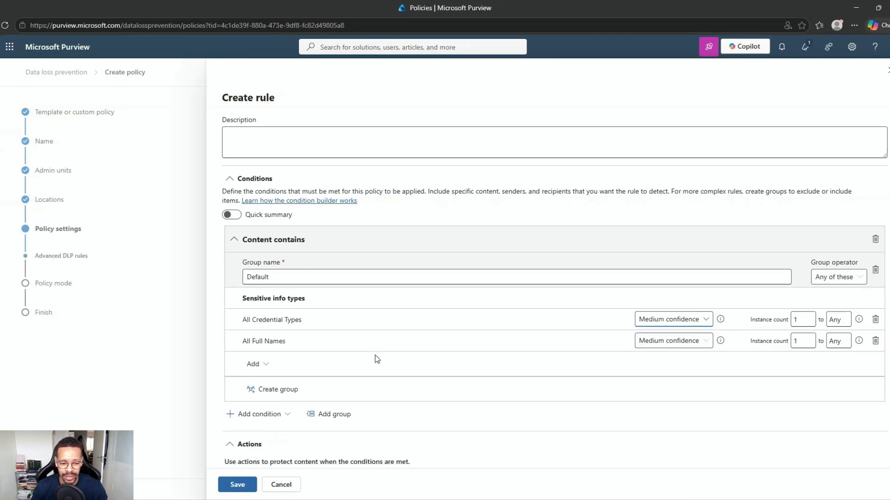
scroll(375, 357, down, 1)
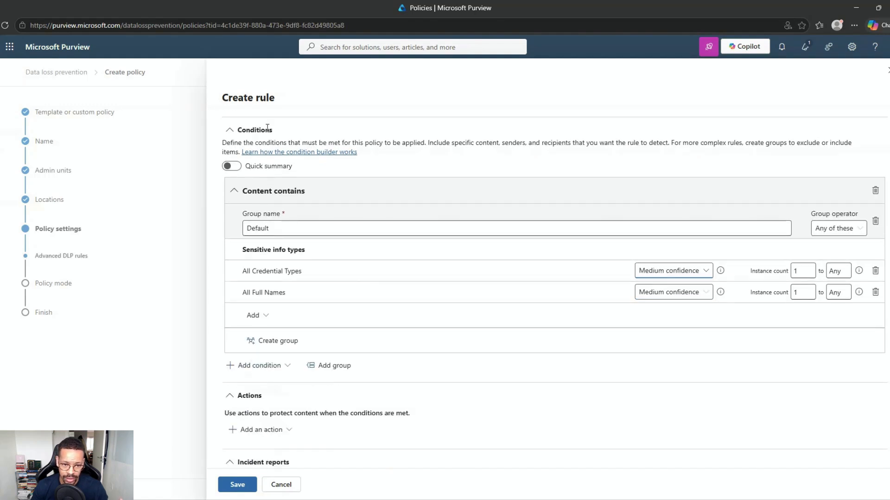
drag(275, 142, 463, 145)
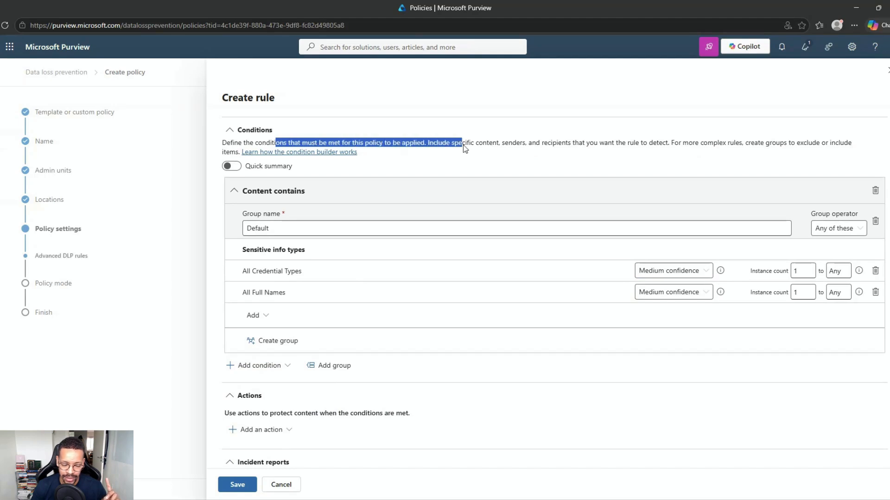
click(348, 134)
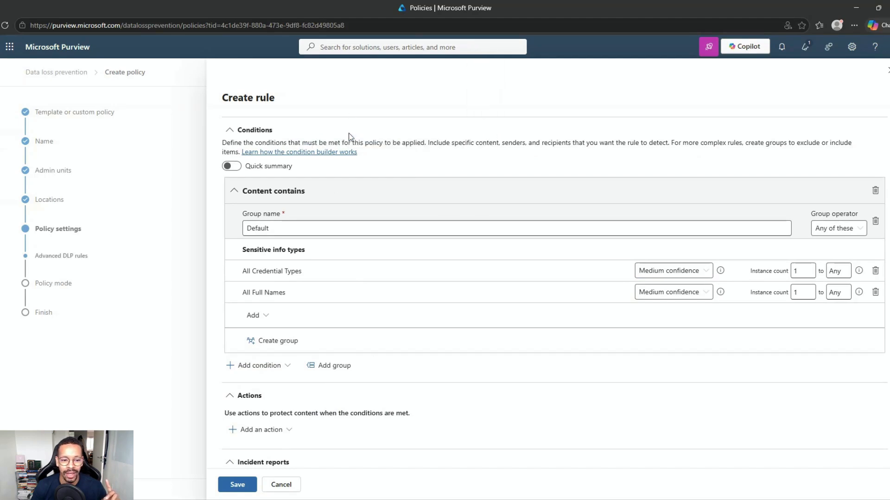
Add a Restrict Copilot action that blocks only performing web searches on matching content
scroll(345, 230, down, 2)
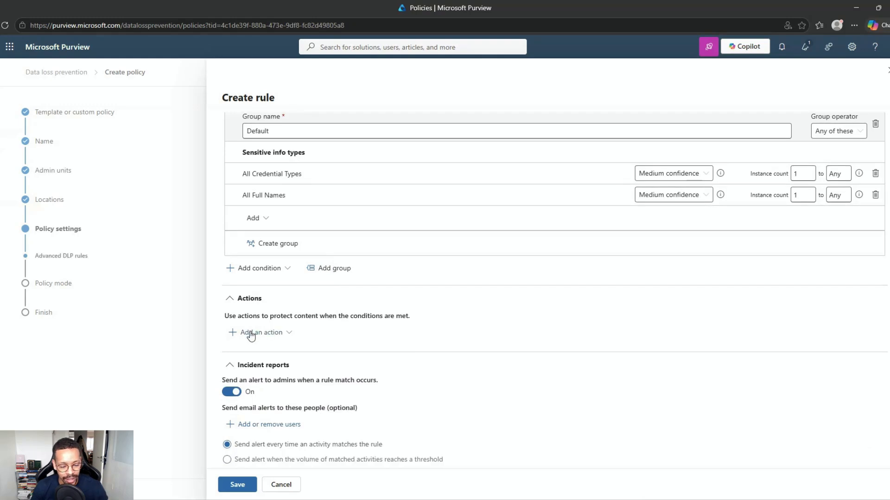
click(250, 333)
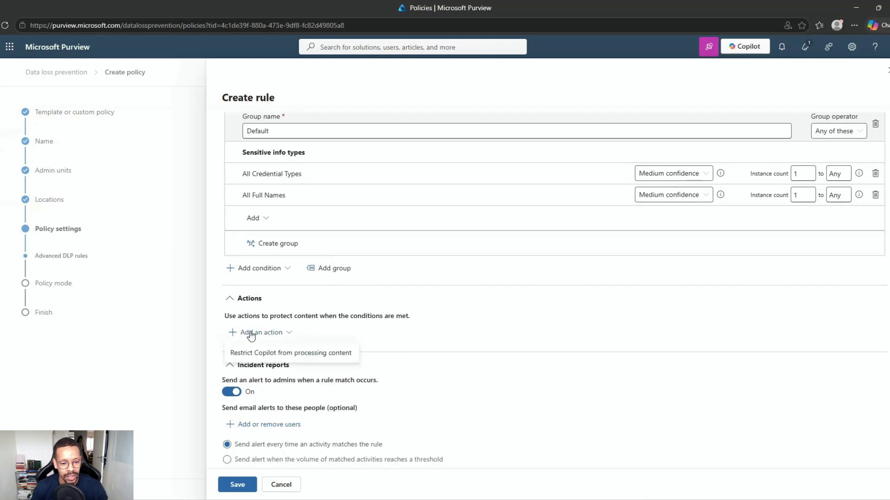
click(262, 353)
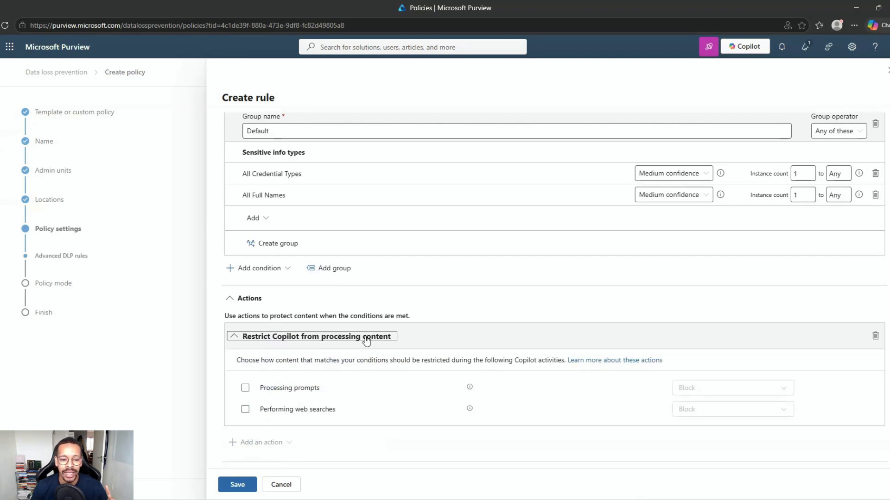
click(245, 388)
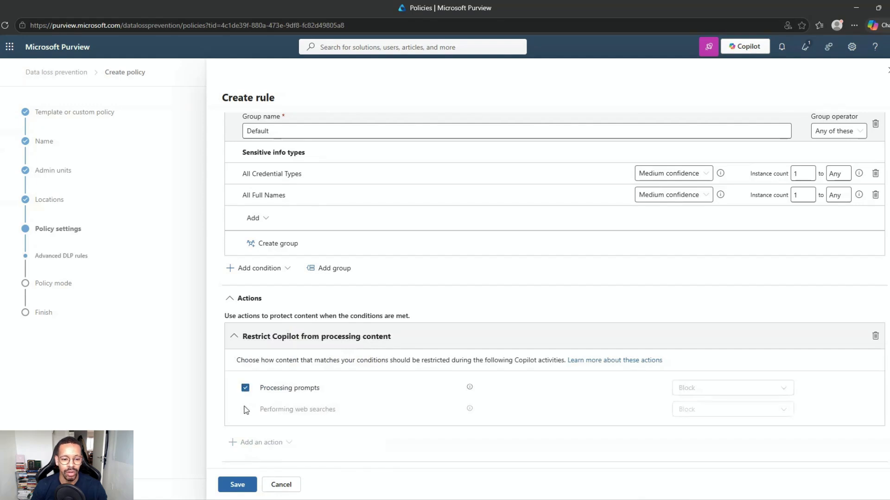
click(245, 388)
click(246, 411)
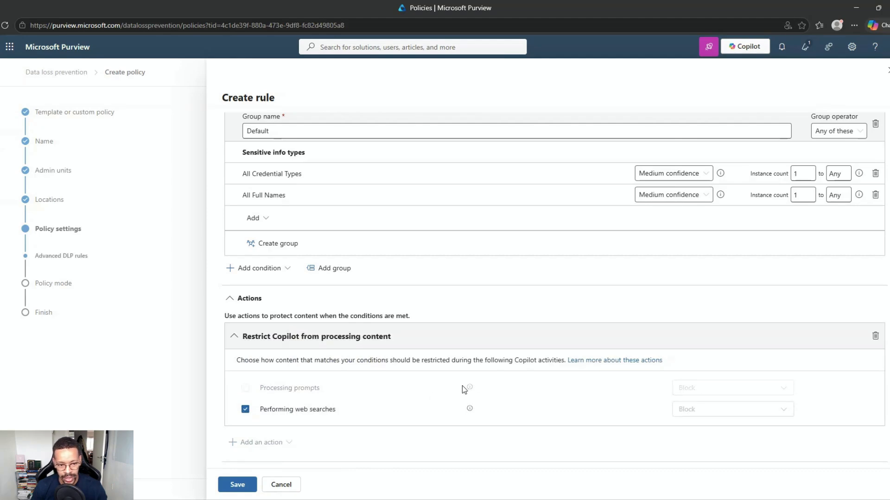
Review the incident report settings, leaving the alert email recipients unchanged
scroll(462, 385, up, 4)
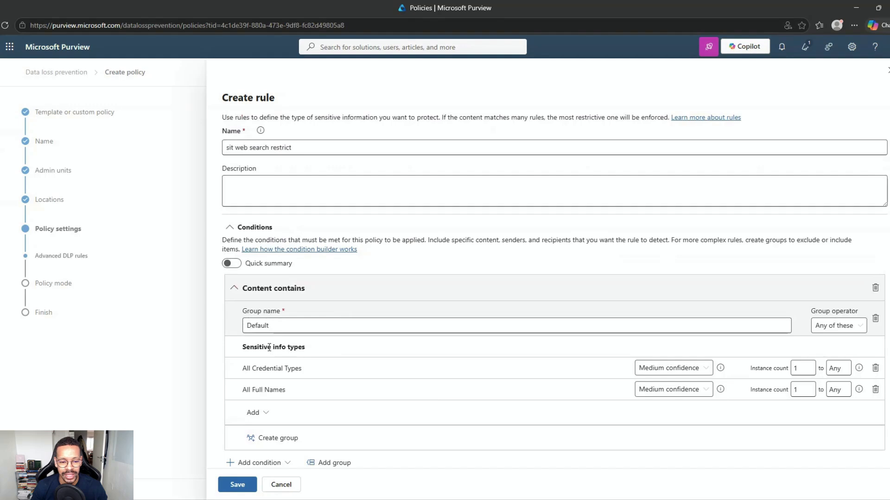
scroll(291, 347, down, 5)
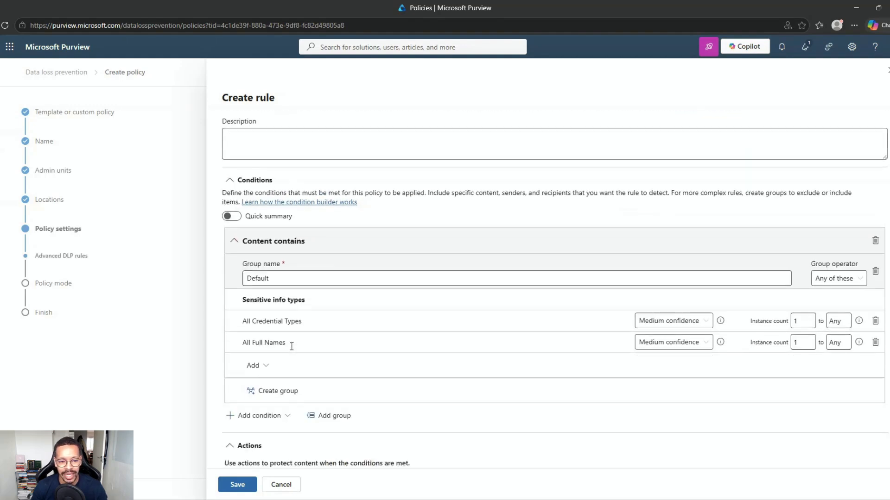
scroll(287, 344, down, 2)
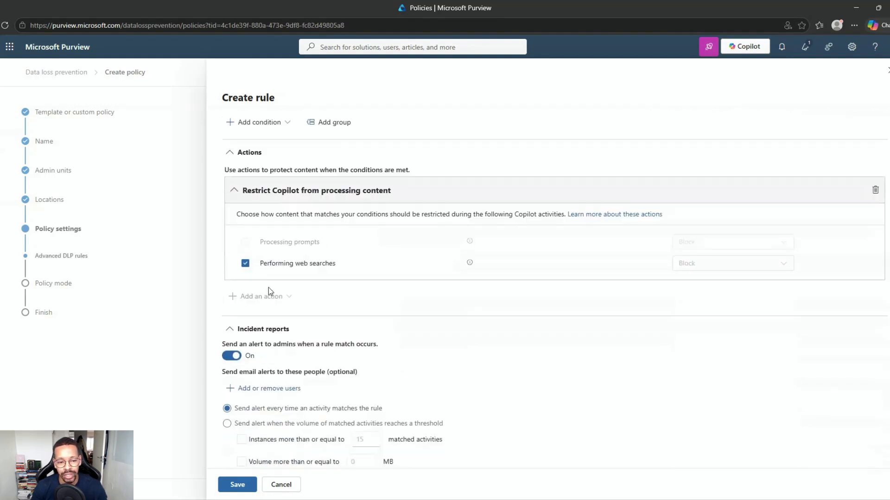
scroll(297, 268, down, 1)
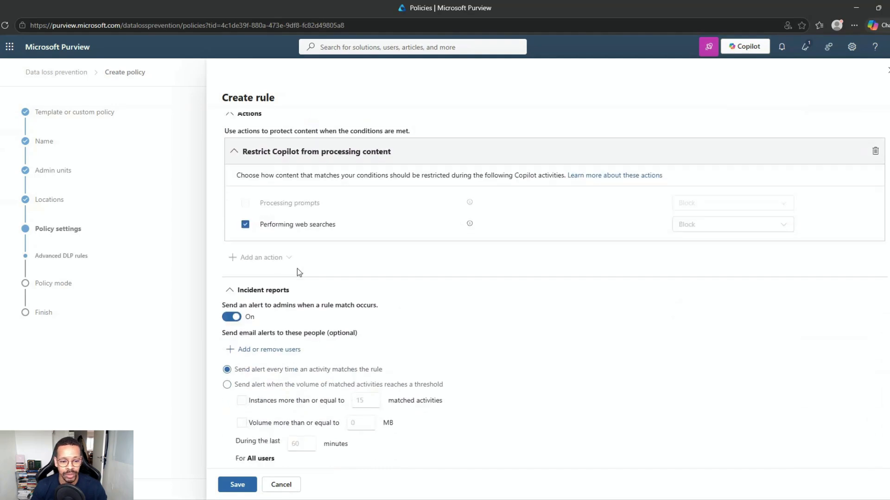
click(257, 336)
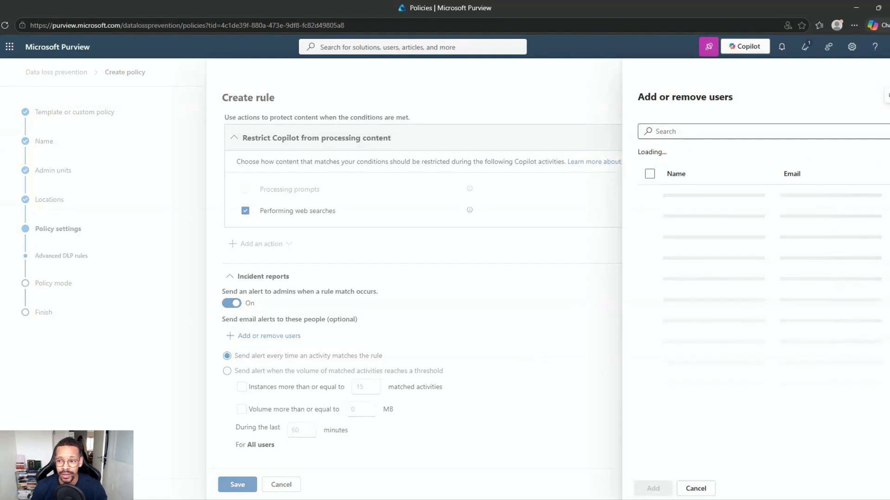
click(888, 71)
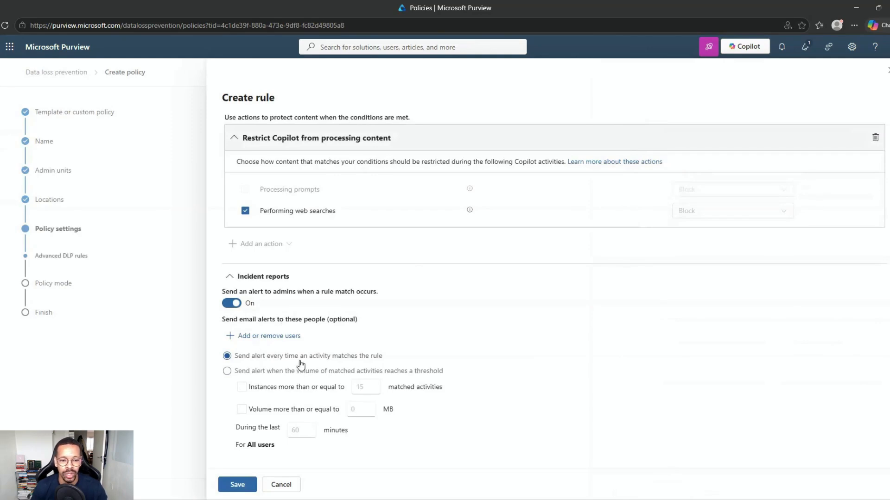
scroll(299, 359, up, 5)
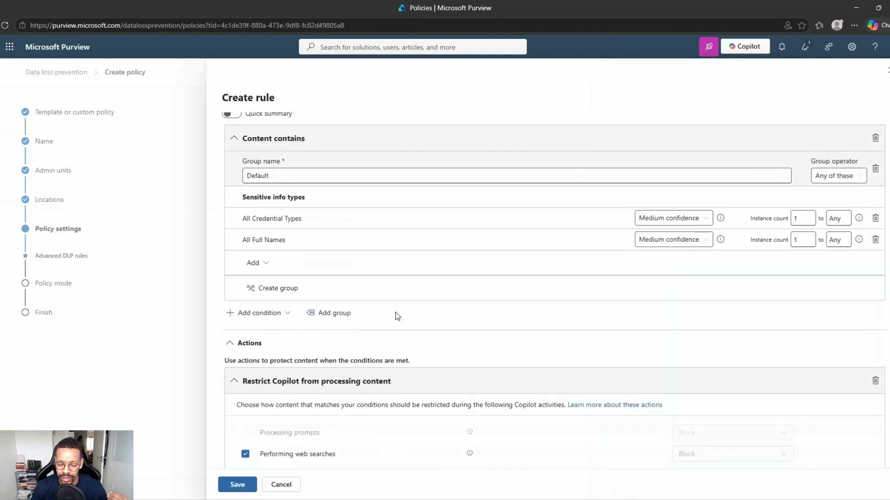
scroll(397, 316, down, 4)
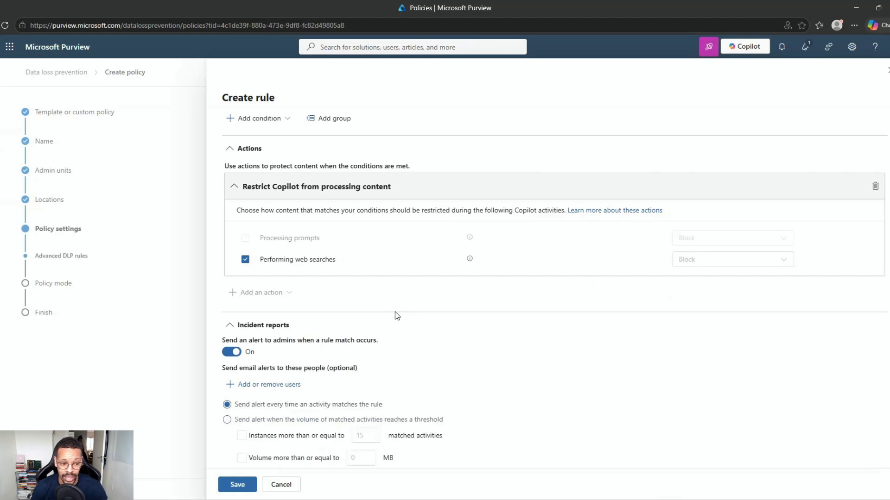
scroll(396, 316, down, 1)
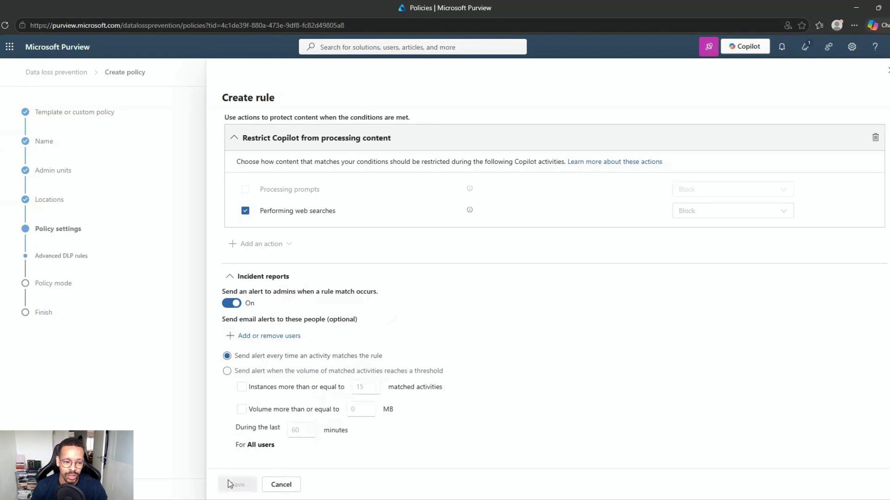
Save the 'sit web search restrict' rule and advance to Policy mode, keeping simulation mode
click(228, 480)
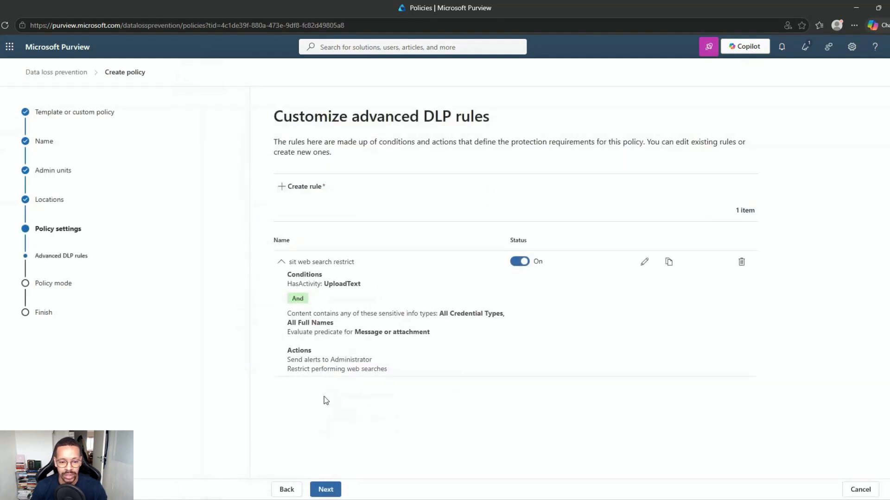
click(325, 489)
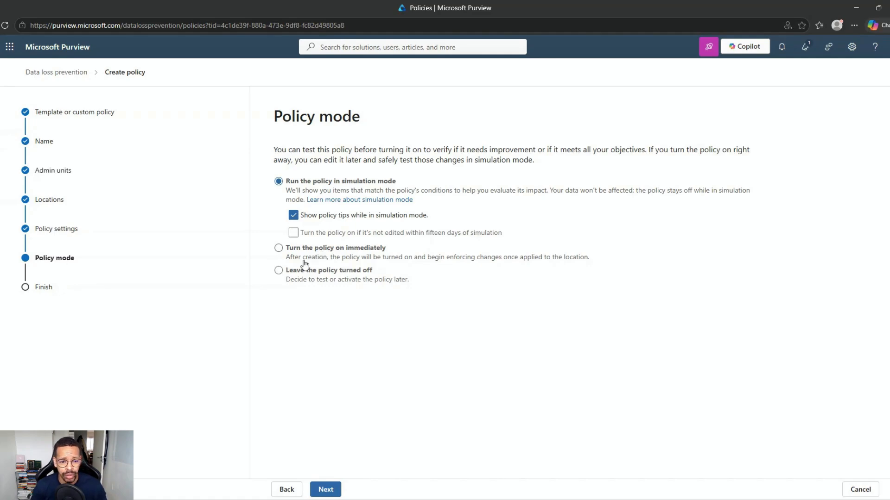
Check the Review and finish summary, then discard the policy without saving
click(317, 488)
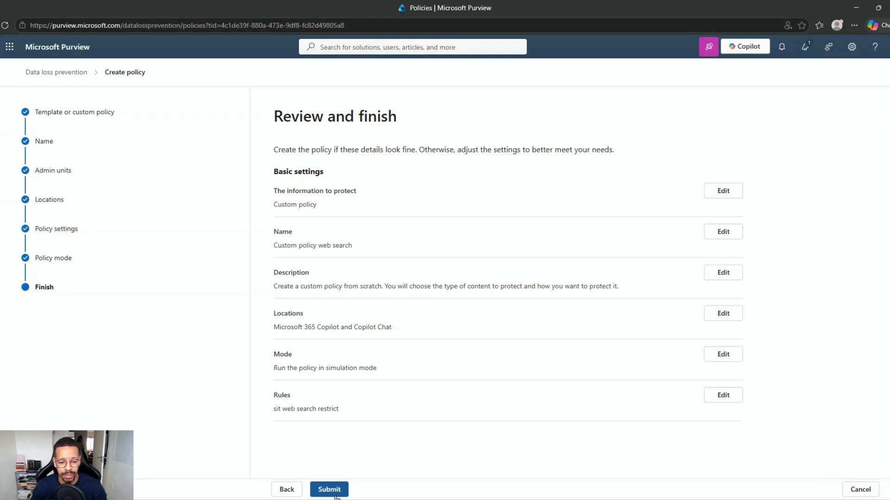
click(860, 491)
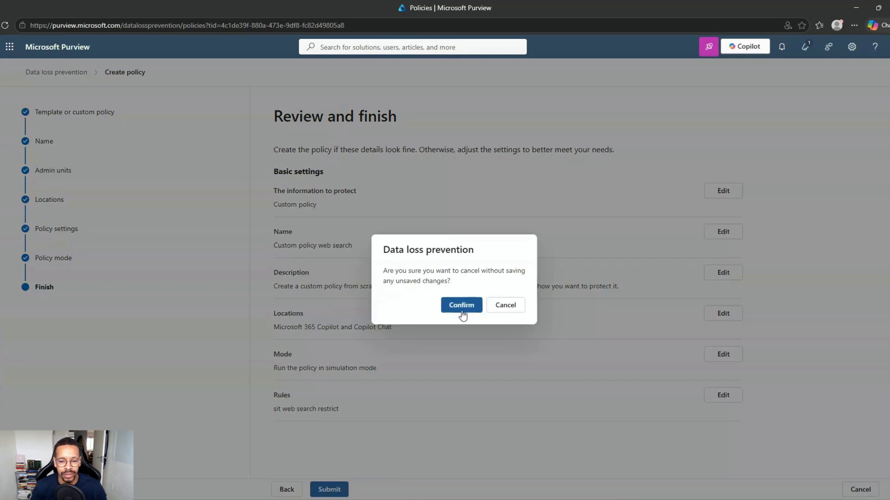
click(460, 308)
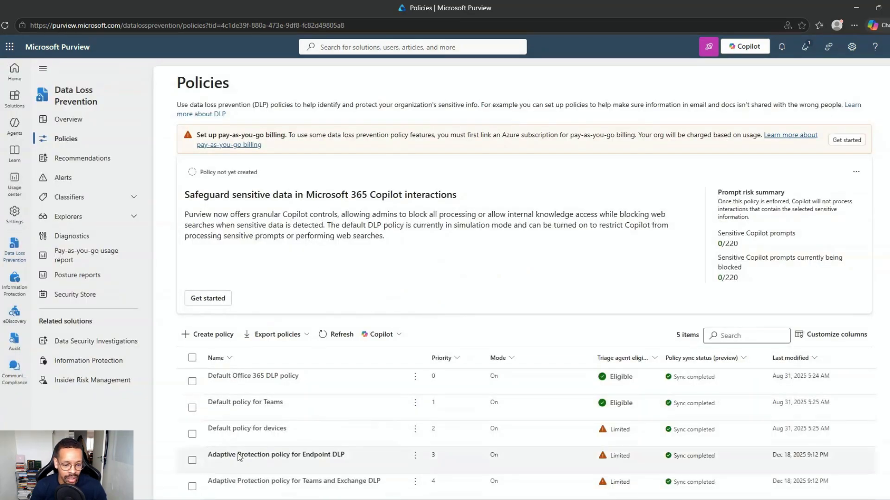
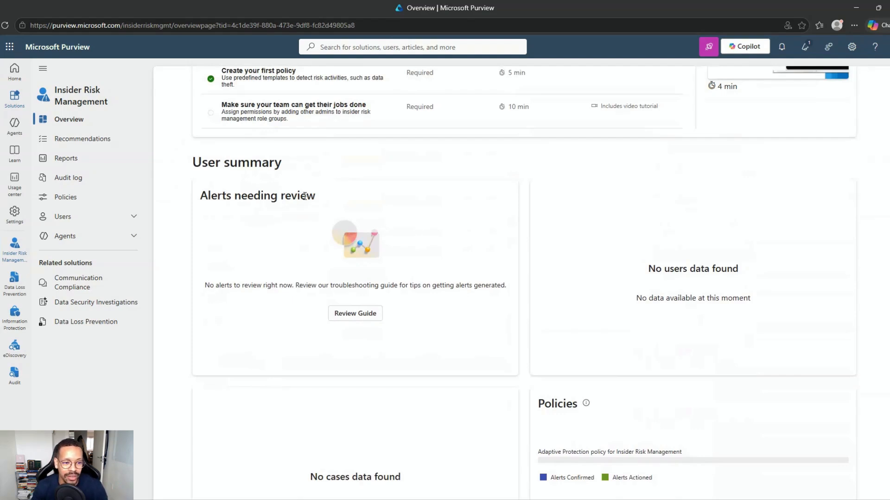
Start a custom policy from the Agent Policies list, reaching the Risky Agents (preview) template
click(96, 195)
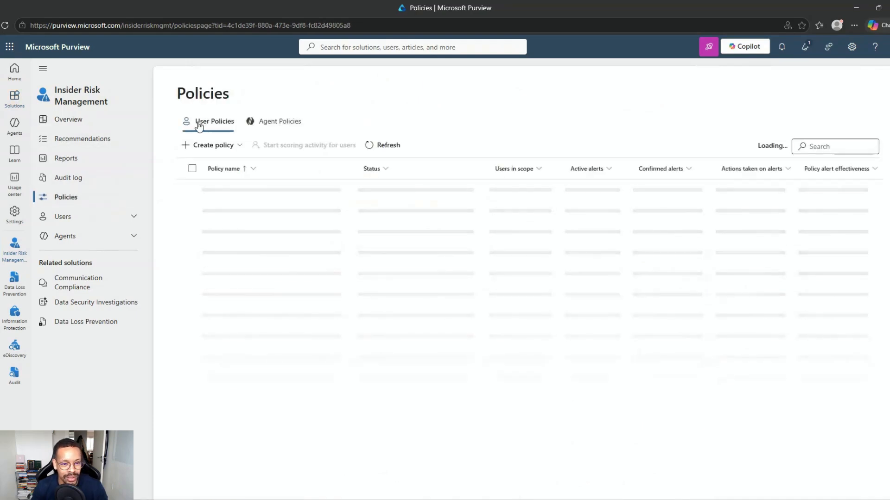
click(261, 123)
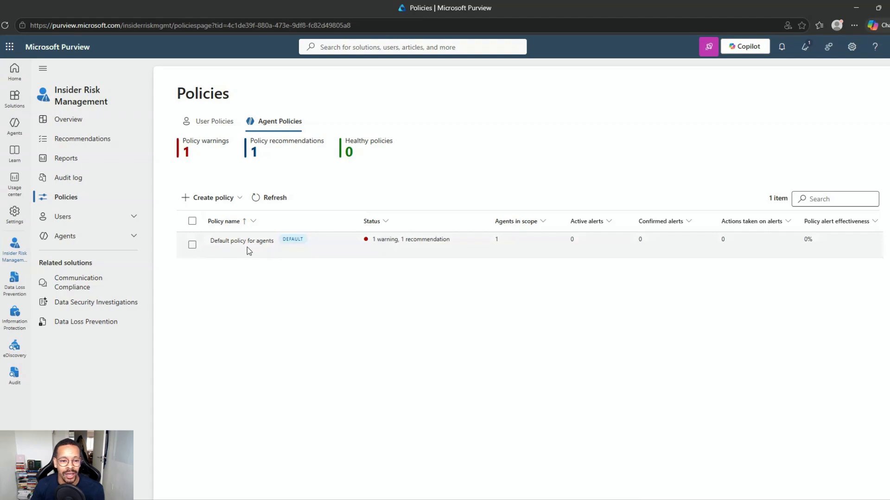
click(221, 201)
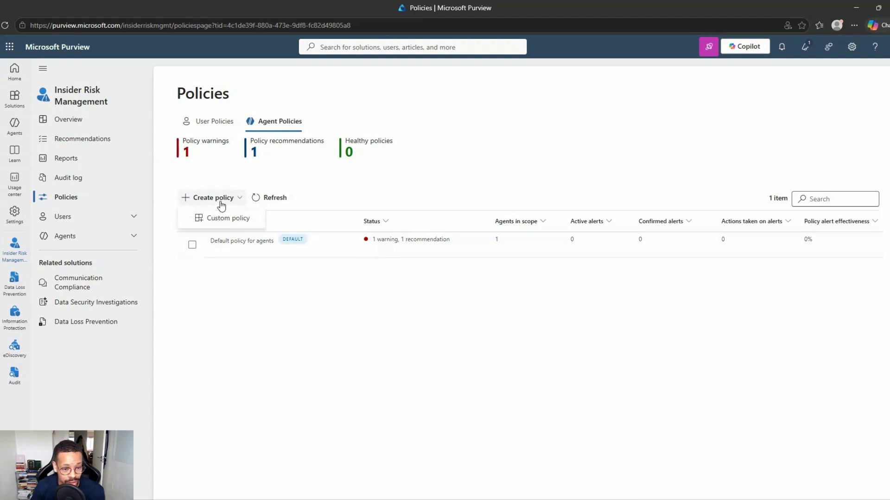
click(225, 218)
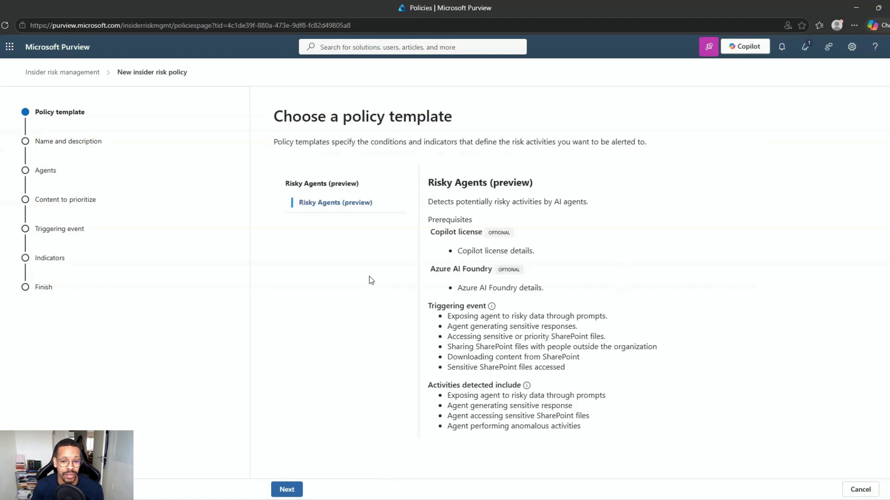
Review the Risky Agents template's Copilot and Azure AI Foundry prerequisites, then accept the template
triple_click(462, 250)
click(466, 288)
drag(457, 288, 538, 292)
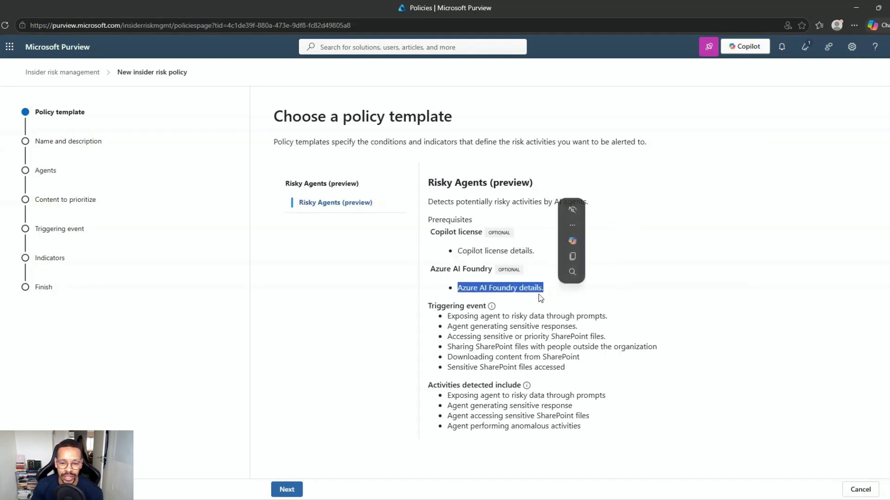
drag(483, 251, 488, 250)
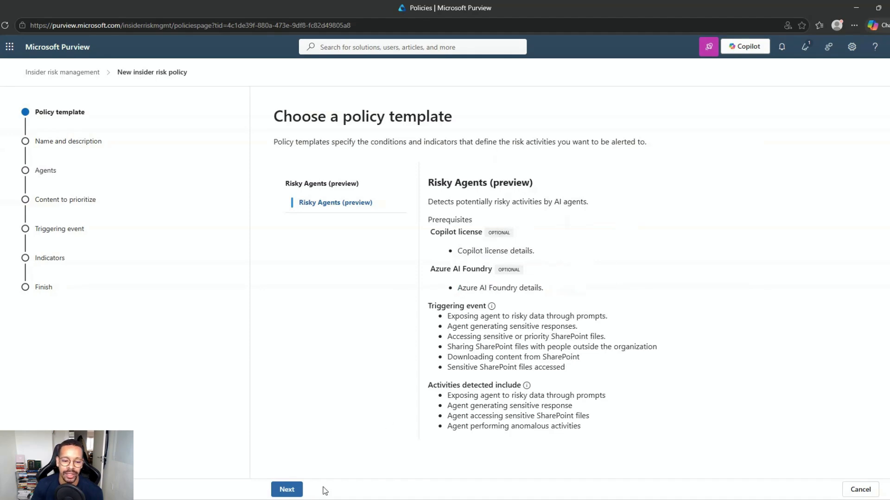
click(287, 489)
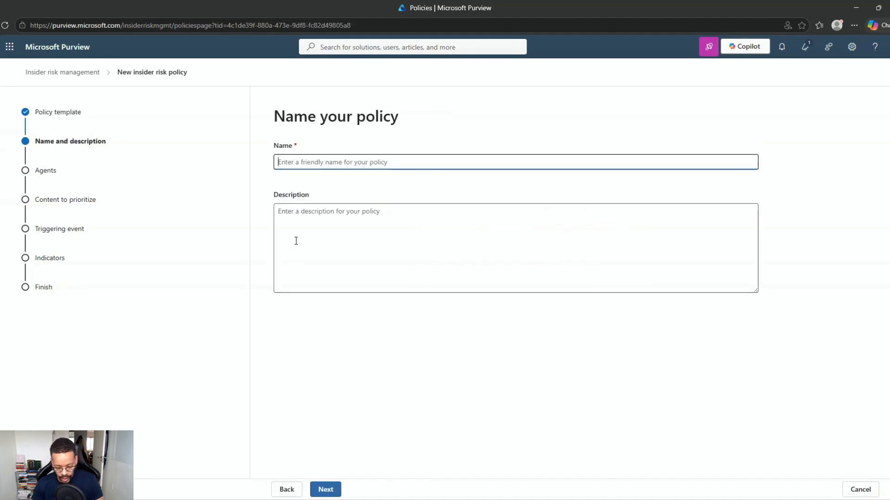
Name the policy 'IRM YT', keep all agents in scope, and drop file extensions and trainable classifiers
text(IRM)
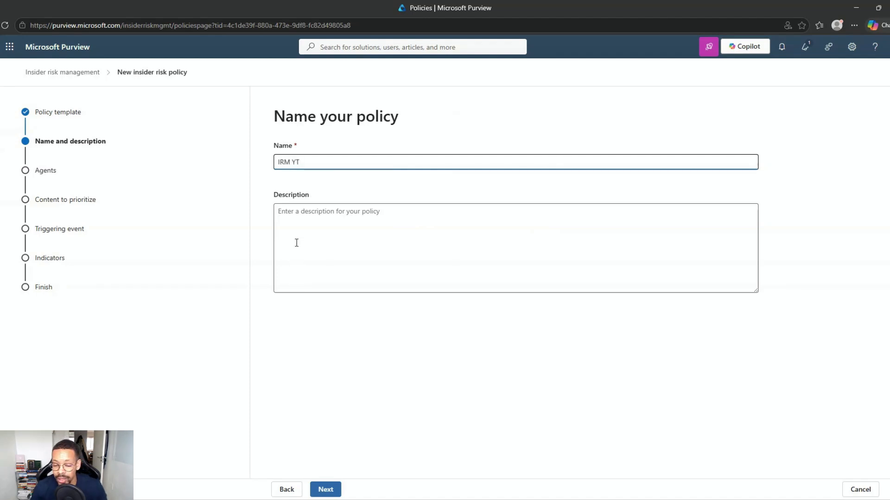
text( YT)
click(327, 488)
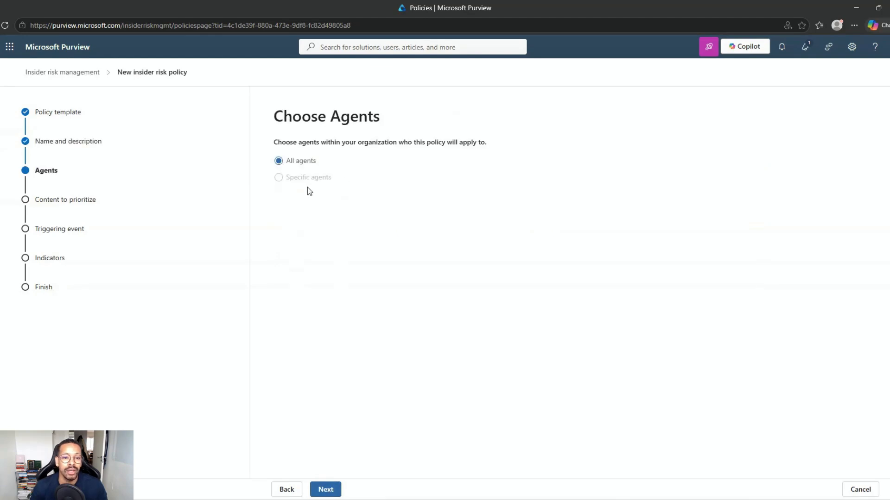
click(338, 488)
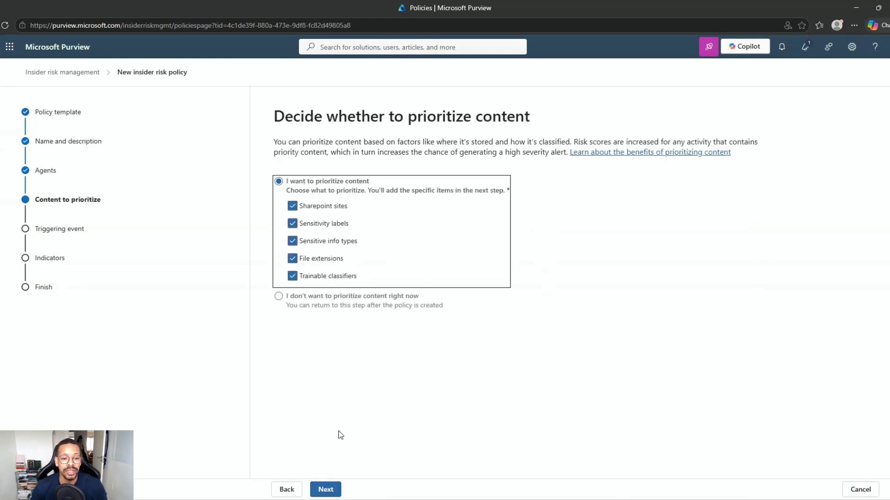
click(292, 258)
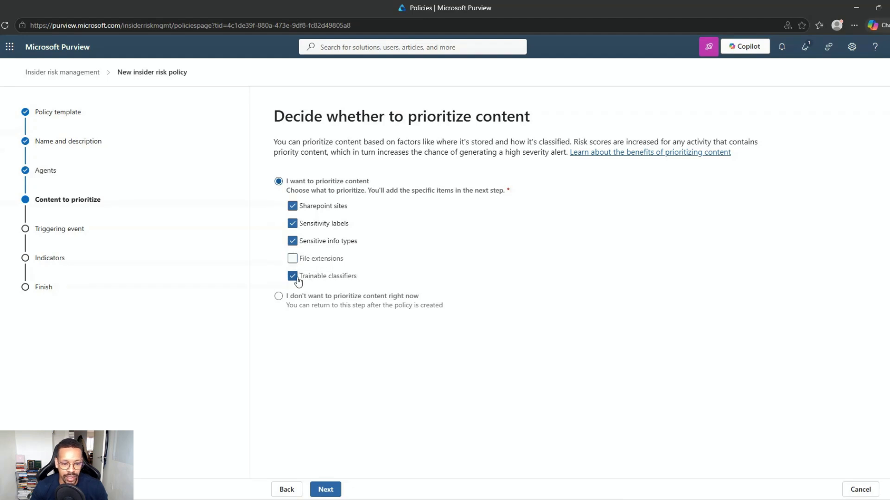
click(293, 277)
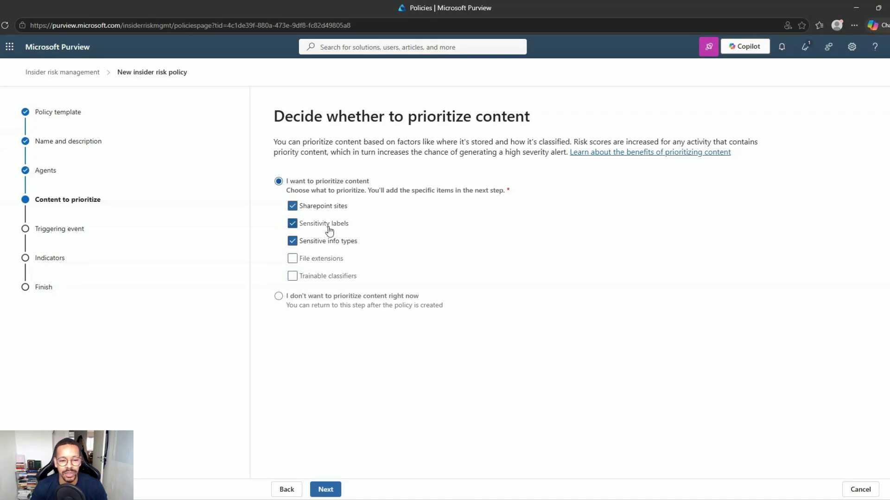
click(327, 490)
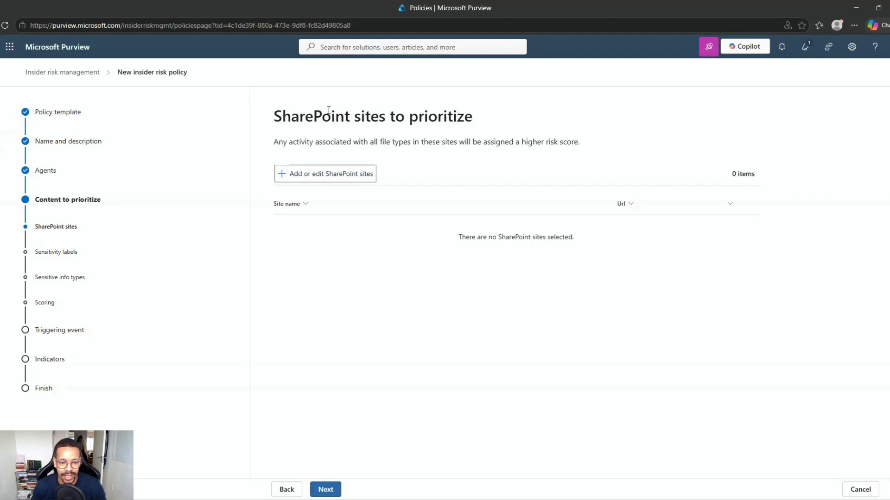
Remove SharePoint sites from the policy's priority content
click(287, 490)
click(293, 205)
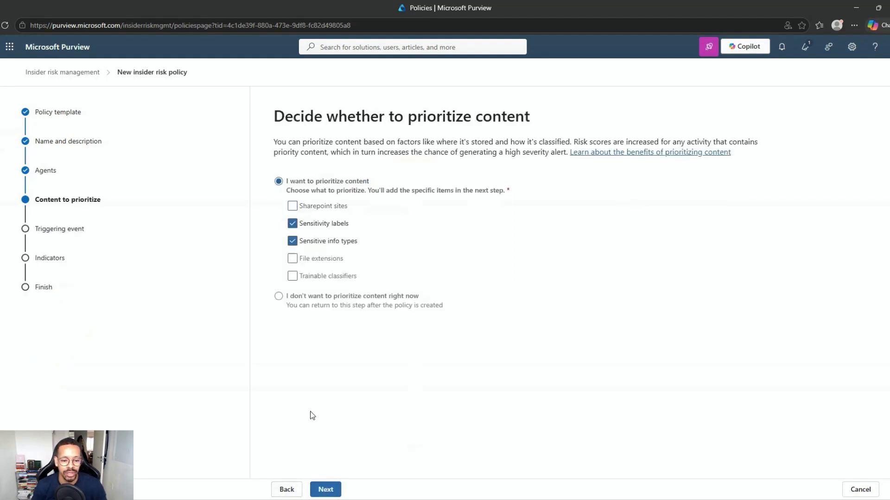
click(325, 489)
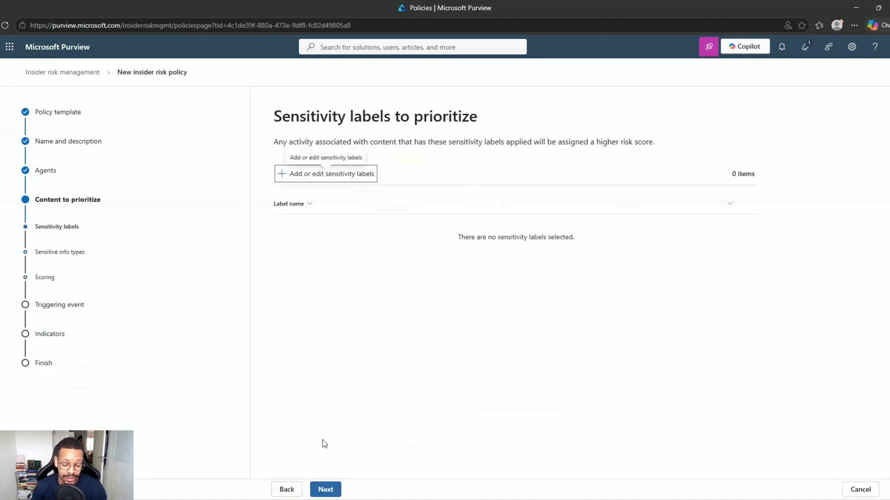
click(325, 489)
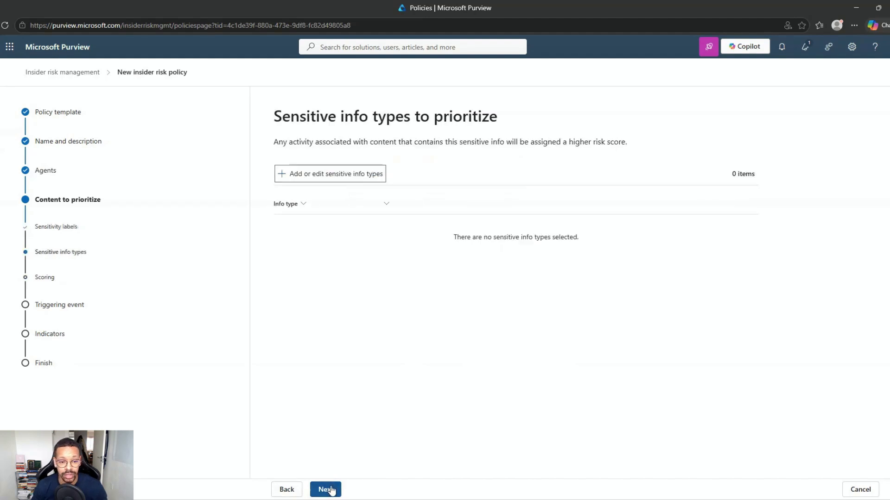
click(288, 490)
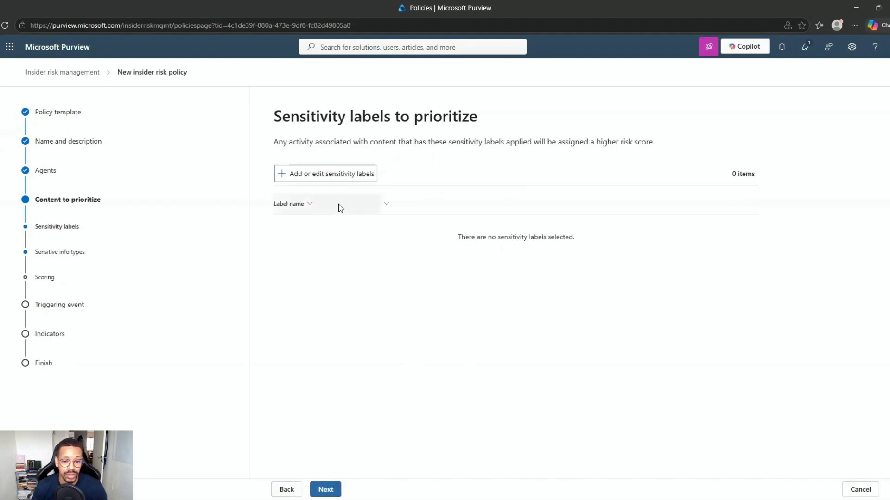
Add the Copilot Confidential sensitivity label as priority content
click(343, 177)
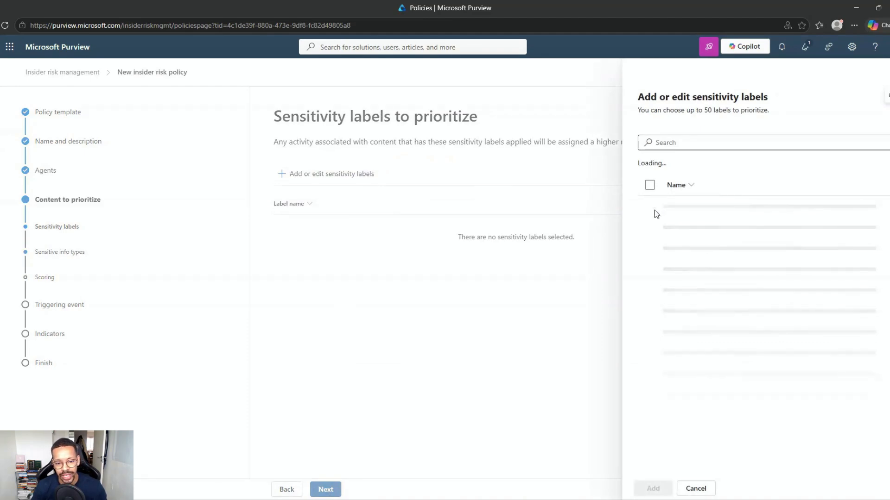
scroll(662, 399, down, 1)
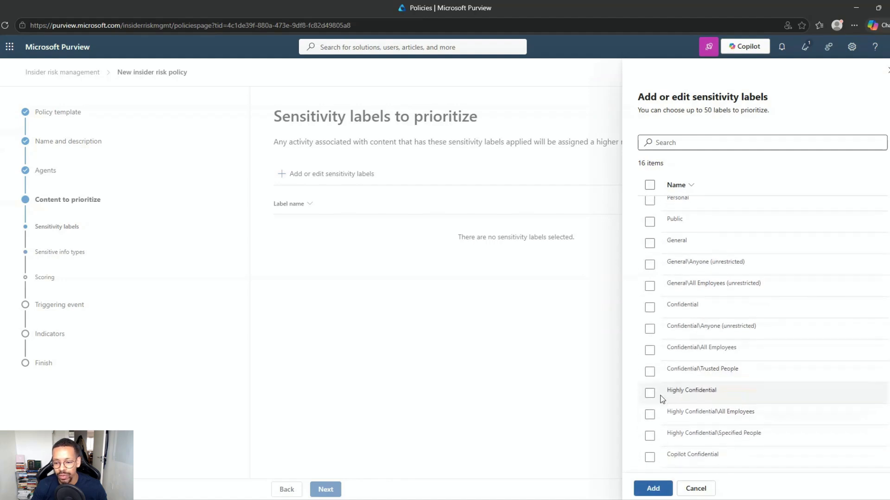
scroll(662, 398, up, 1)
scroll(657, 329, down, 2)
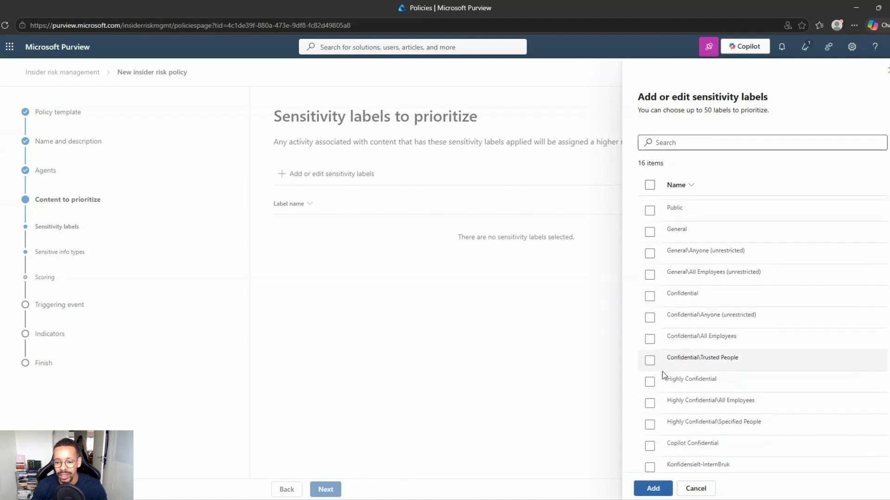
click(649, 440)
click(653, 488)
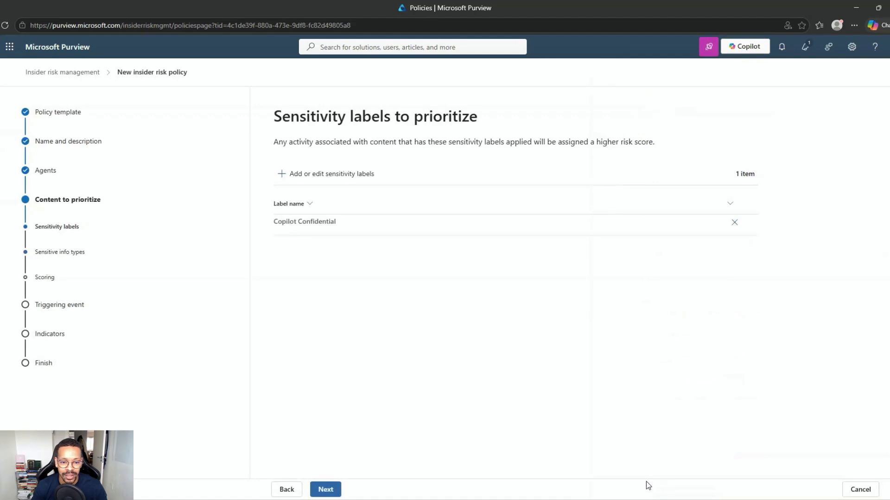
Add Argentina CUIT/CUIL and Australia Bank Account Number as priority sensitive info types
click(325, 489)
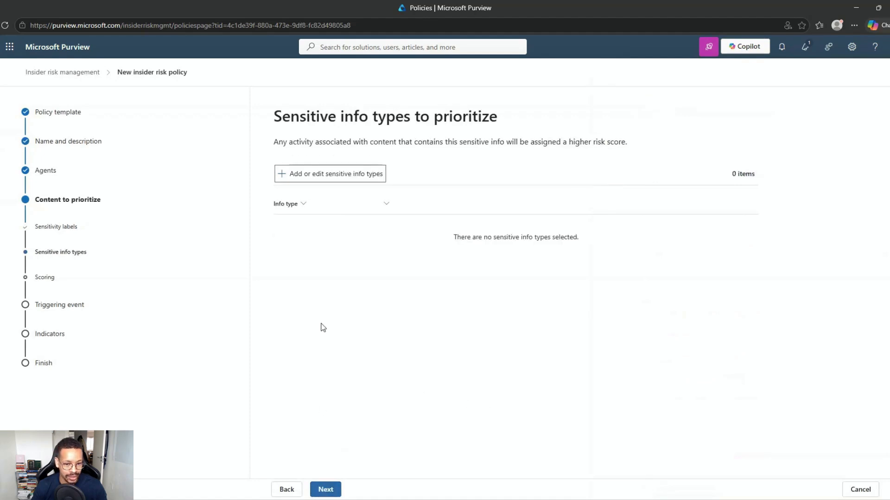
click(328, 176)
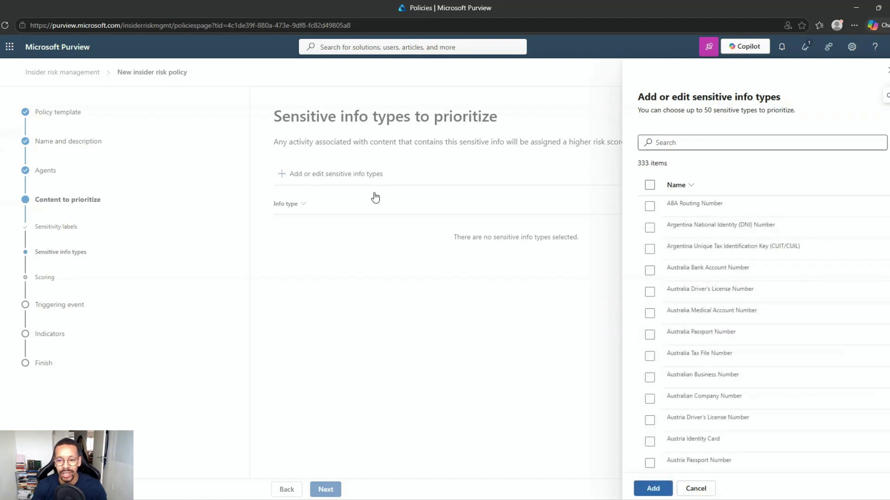
click(650, 272)
click(650, 248)
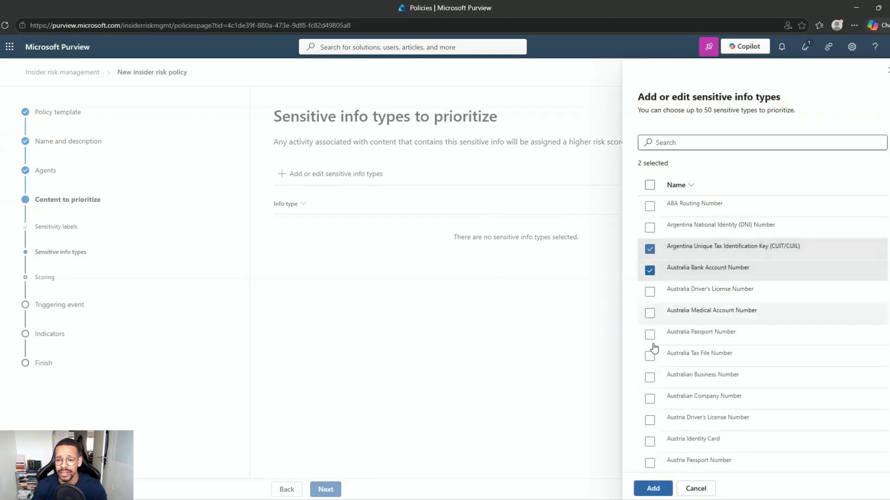
click(651, 490)
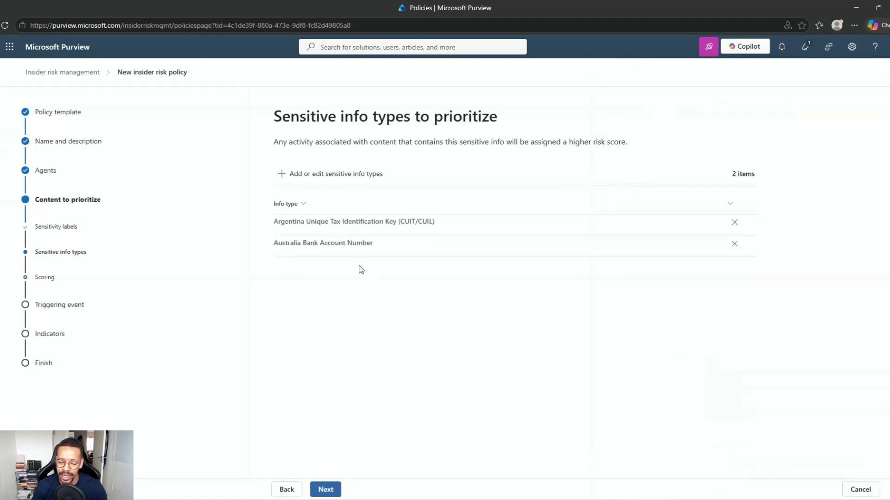
click(324, 489)
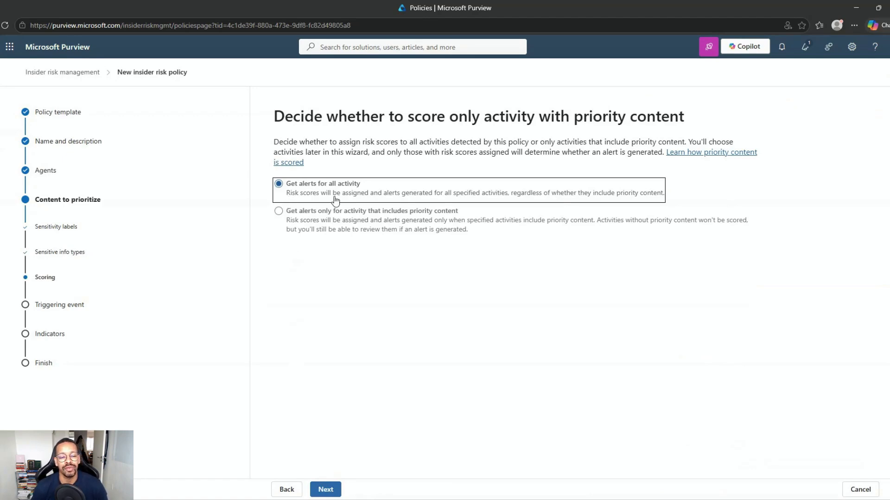
Score only activity with priority content and keep all four risky agent activities as triggers
click(326, 211)
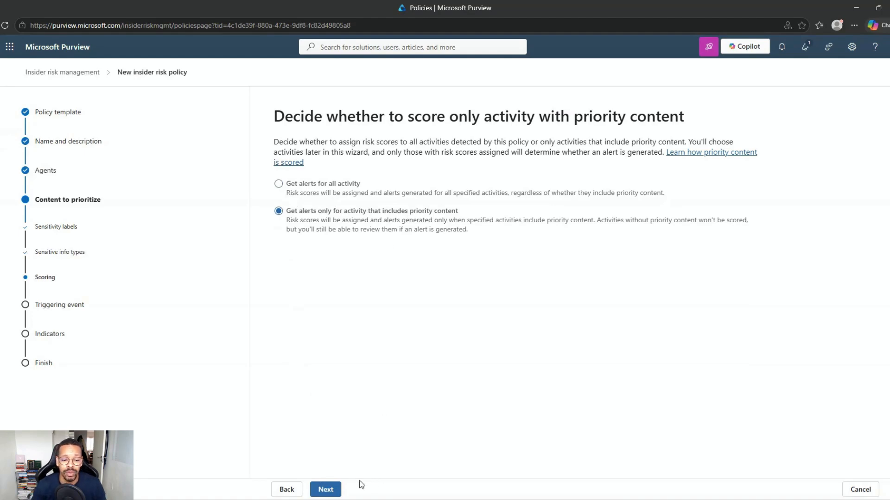
click(329, 490)
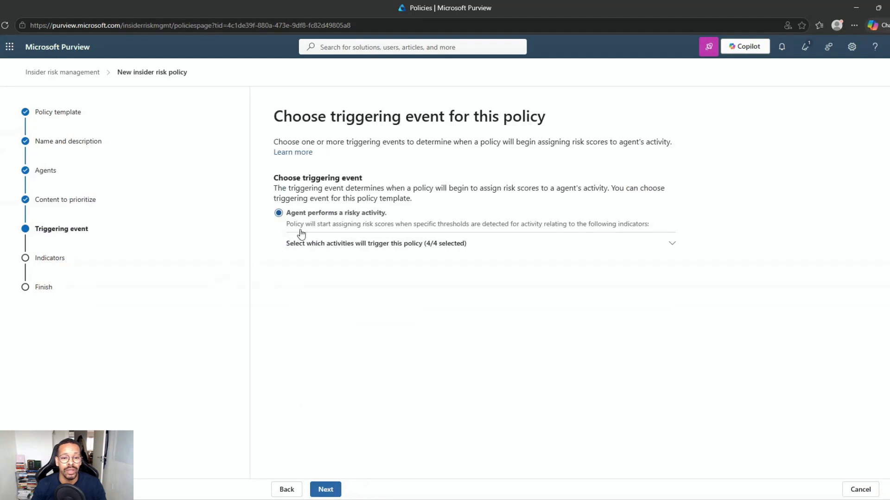
click(337, 247)
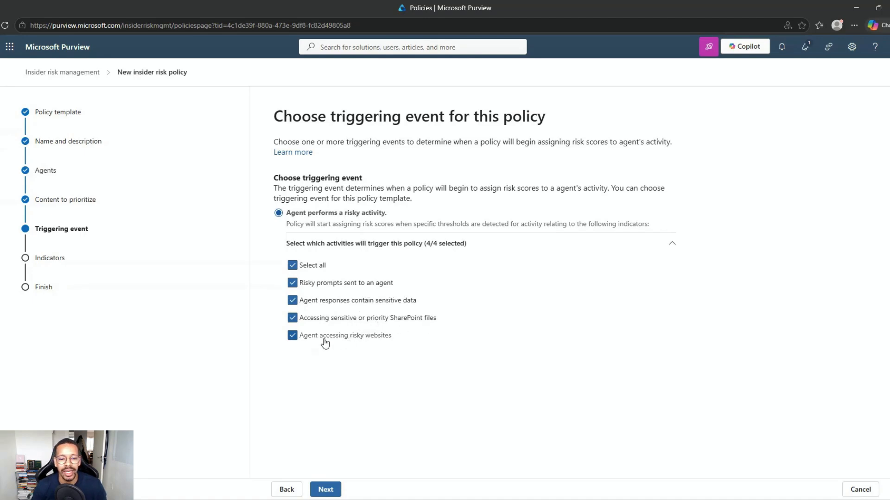
click(325, 490)
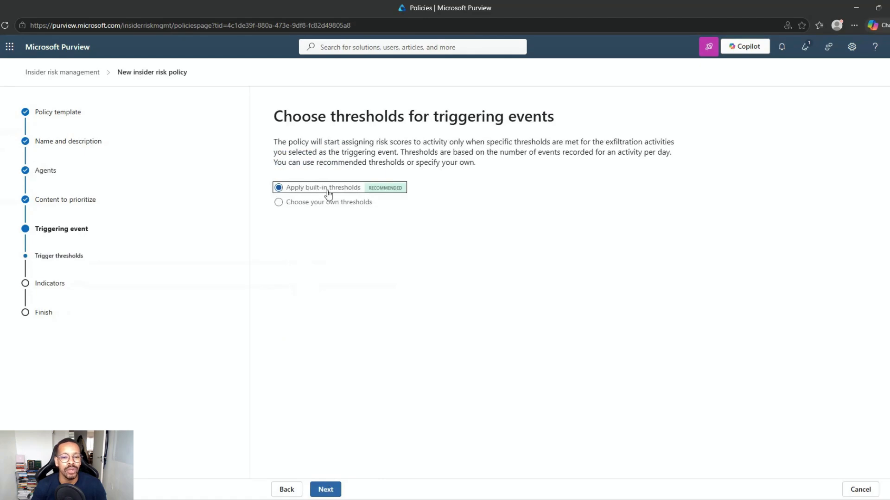
Preview the custom thresholds for risky prompts, then keep the built-in triggering thresholds
click(284, 204)
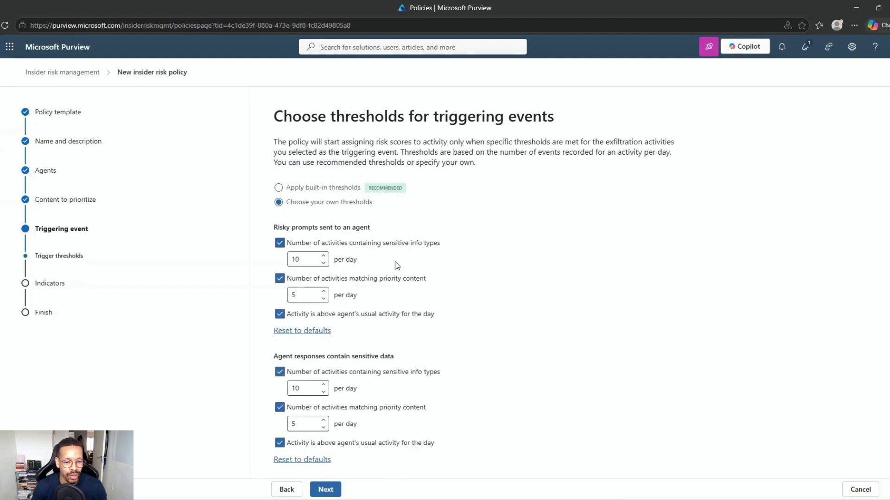
drag(268, 231, 365, 233)
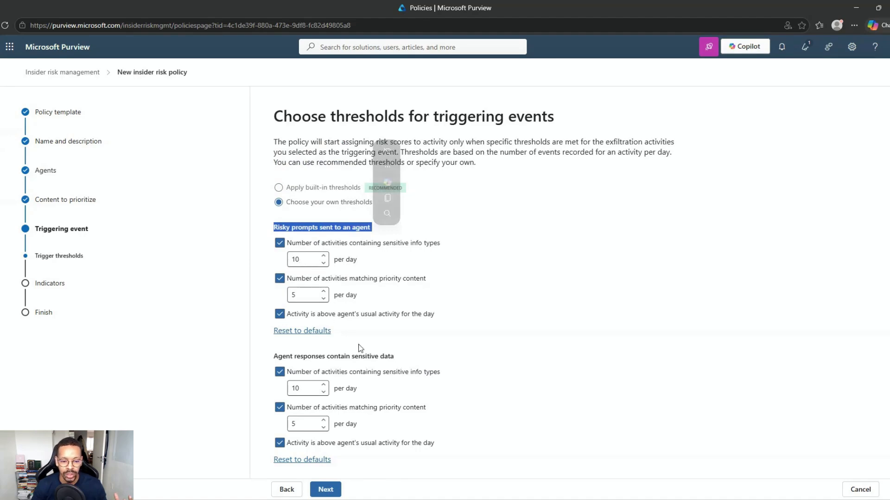
scroll(361, 350, down, 2)
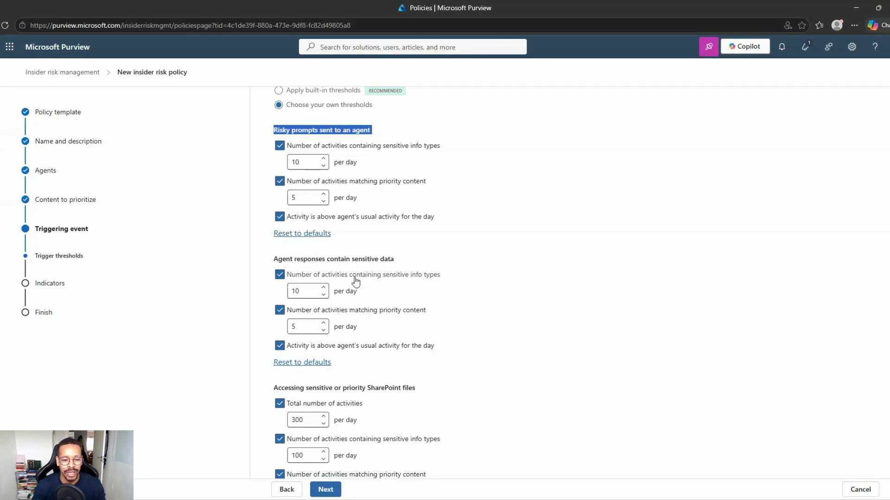
scroll(355, 281, down, 2)
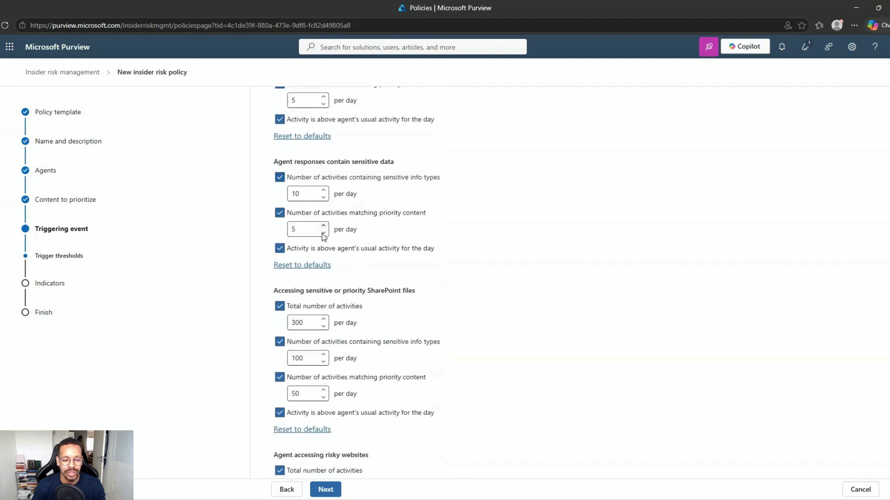
scroll(309, 225, up, 4)
triple_click(320, 225)
click(278, 187)
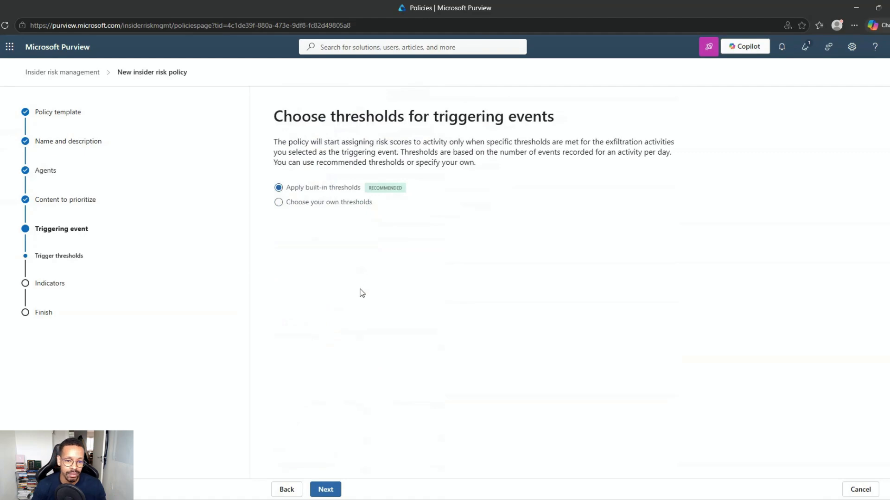
click(327, 490)
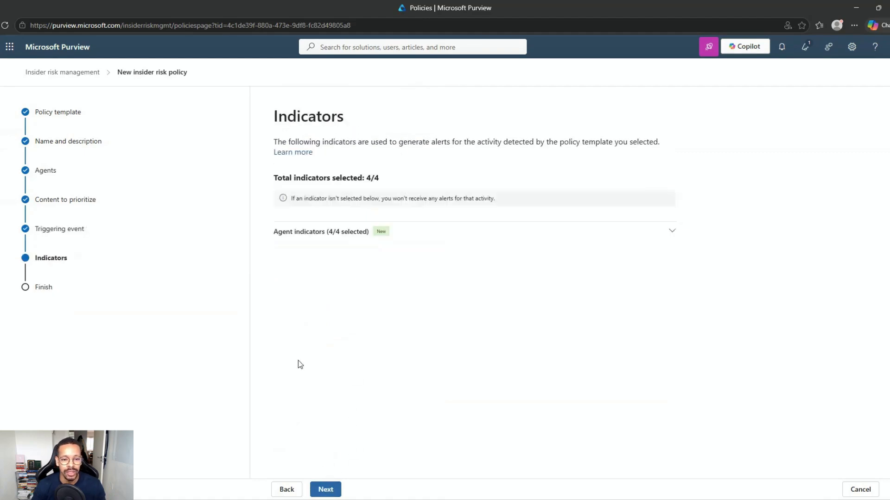
Keep all agent indicators selected and leave the usual-activity risk score booster on
click(303, 232)
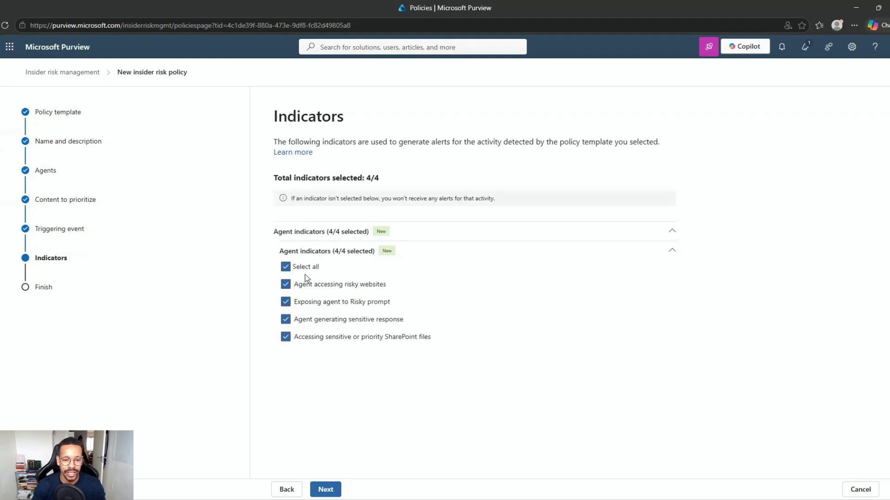
click(326, 489)
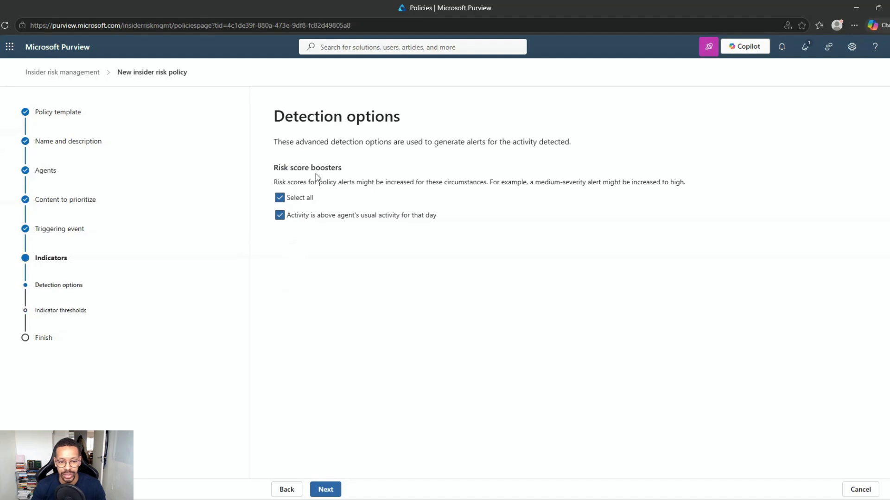
click(394, 218)
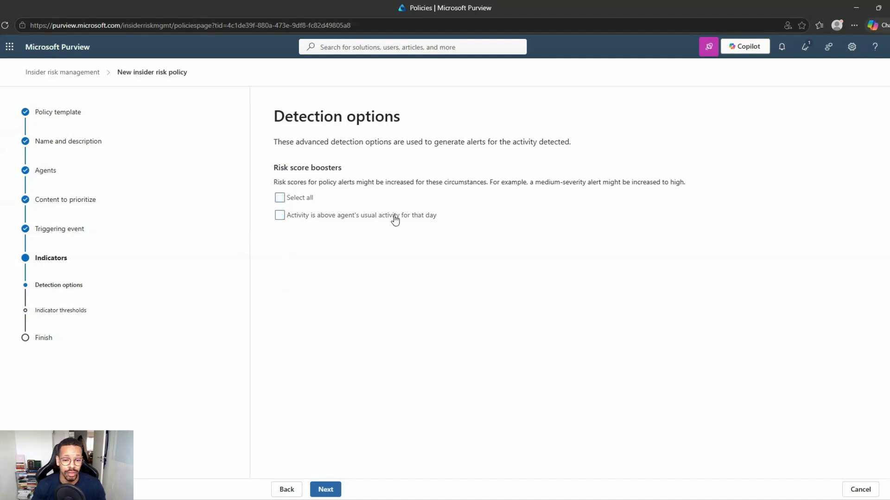
click(395, 220)
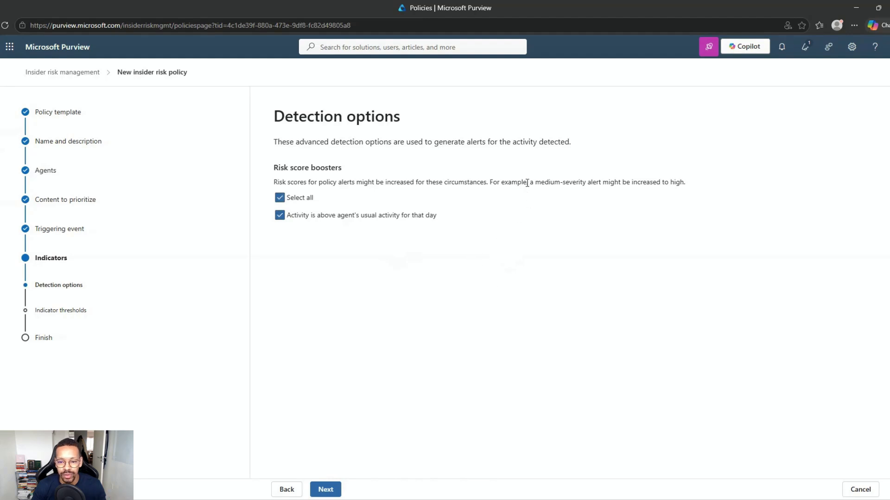
drag(528, 182, 684, 182)
click(554, 292)
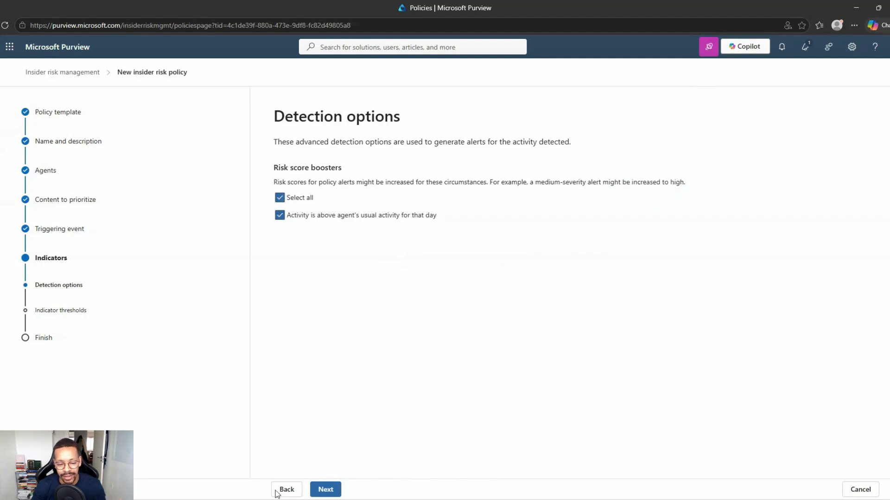
click(326, 492)
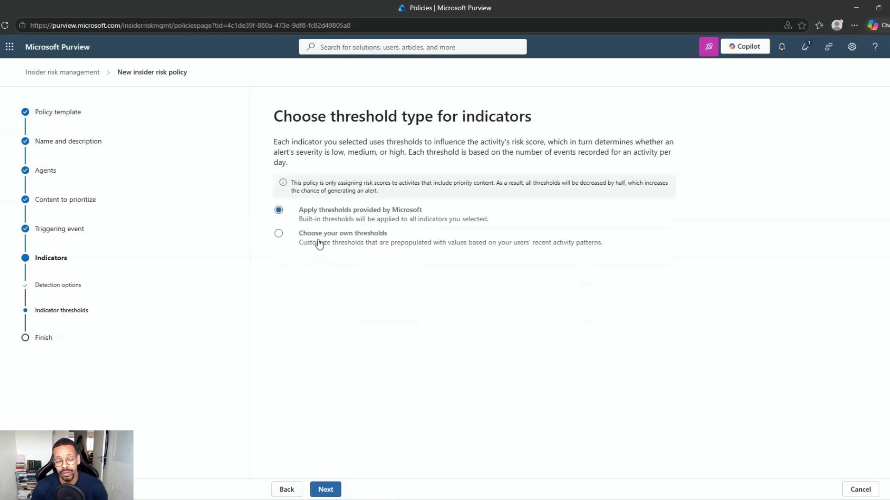
click(319, 245)
click(319, 269)
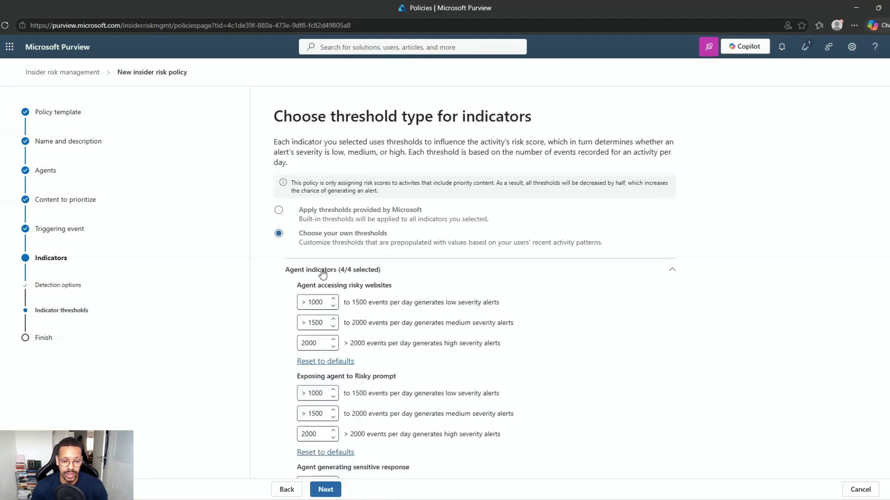
scroll(323, 282, down, 1)
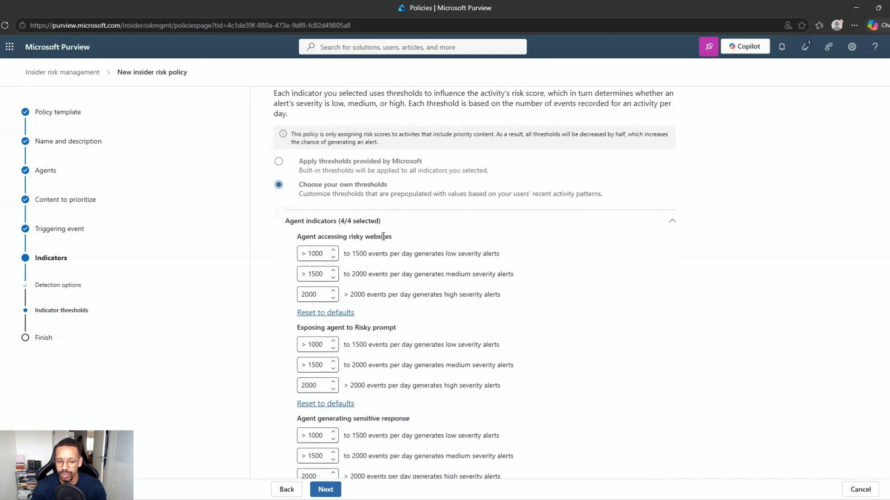
scroll(383, 236, down, 3)
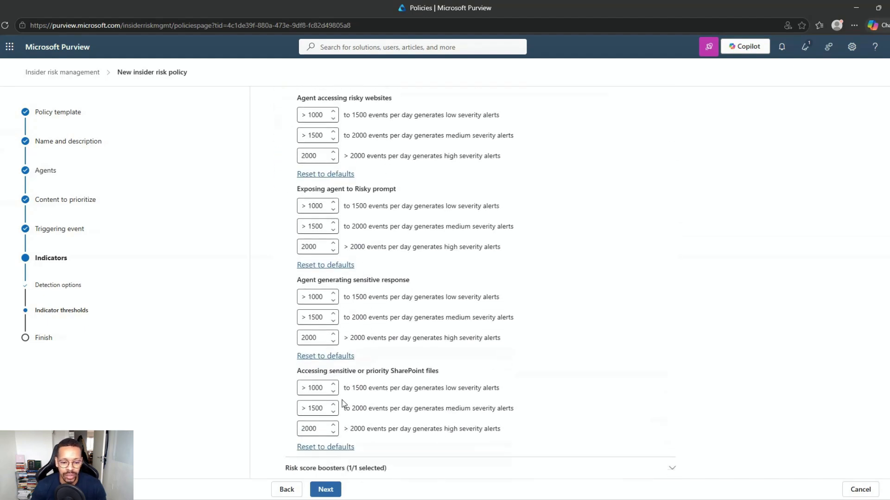
click(343, 468)
scroll(393, 308, down, 1)
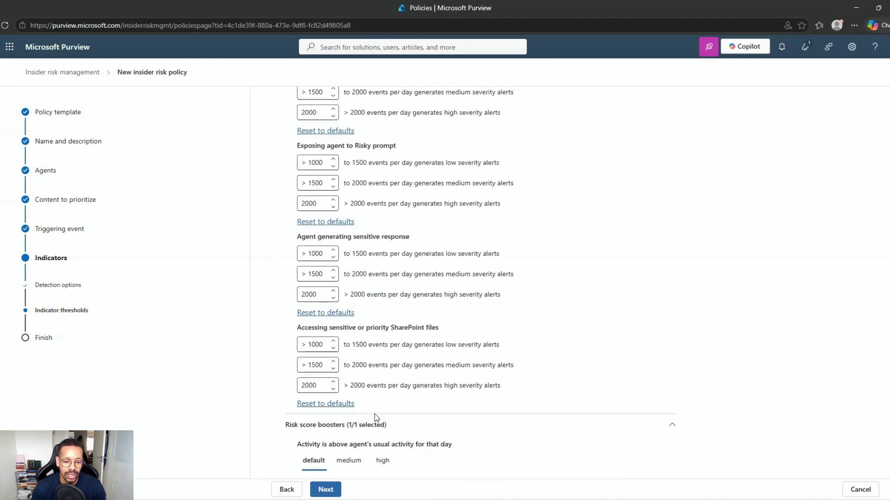
click(362, 466)
click(384, 462)
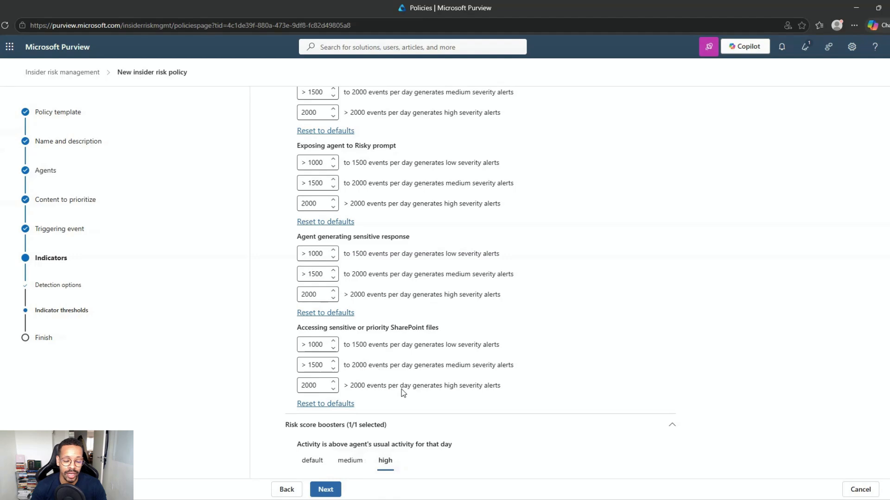
scroll(394, 325, up, 10)
click(338, 215)
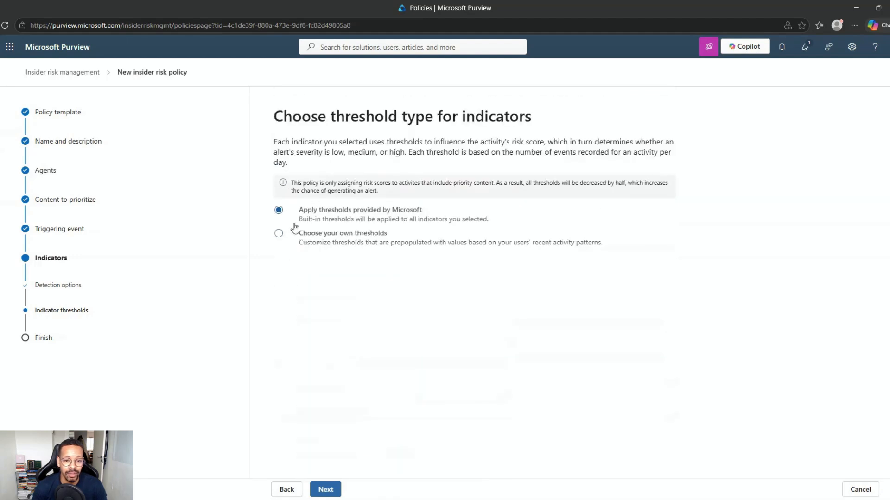
Check the 5/5 indicators on the review page, discard the policy, and open Default policy for agents
click(327, 489)
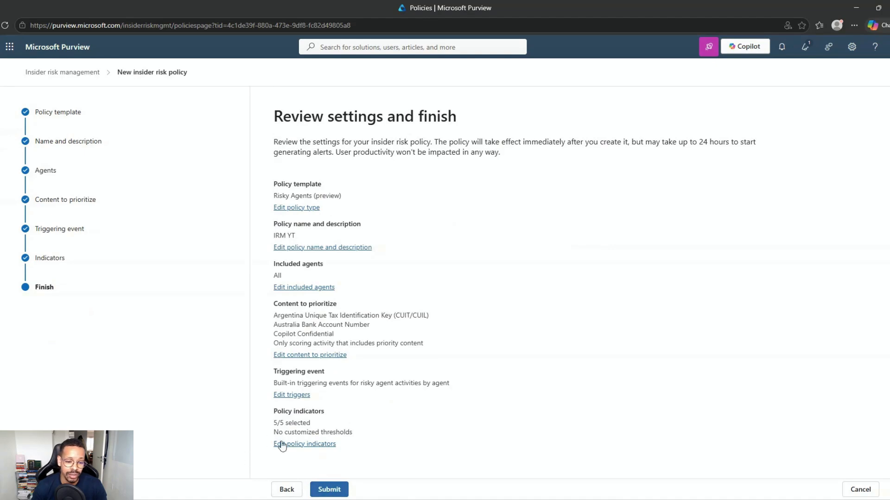
drag(273, 422, 315, 423)
click(258, 461)
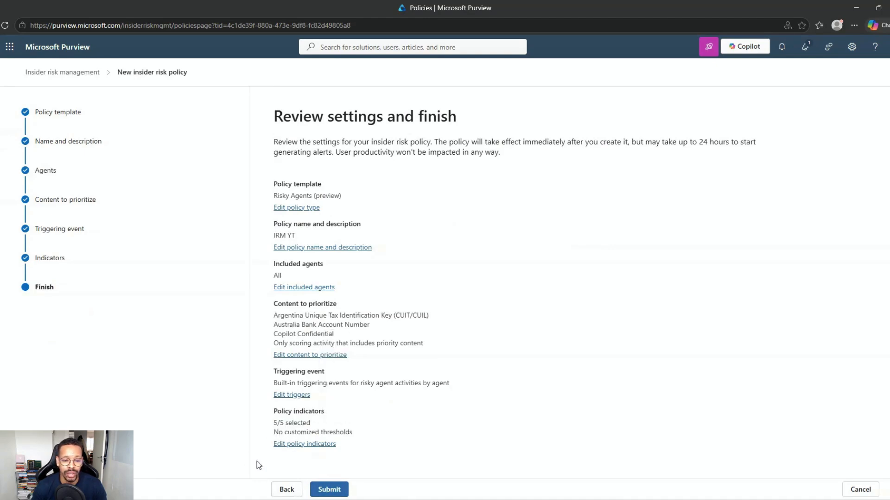
click(860, 490)
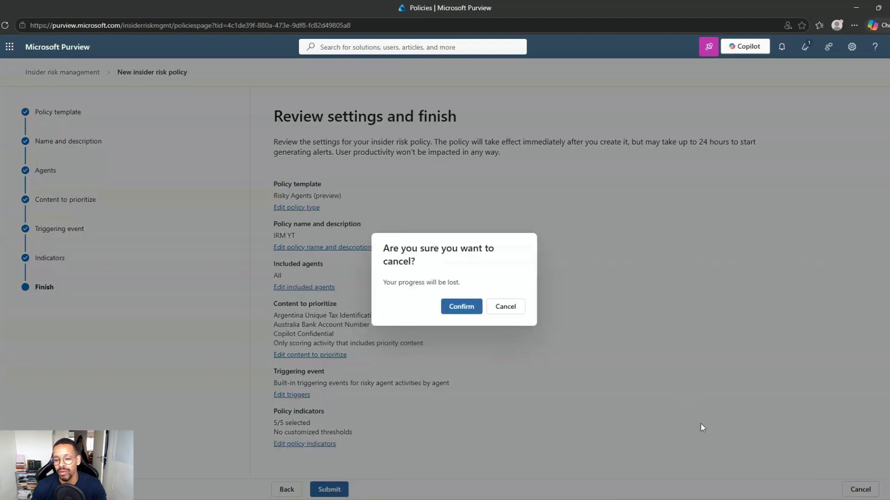
click(466, 313)
click(246, 253)
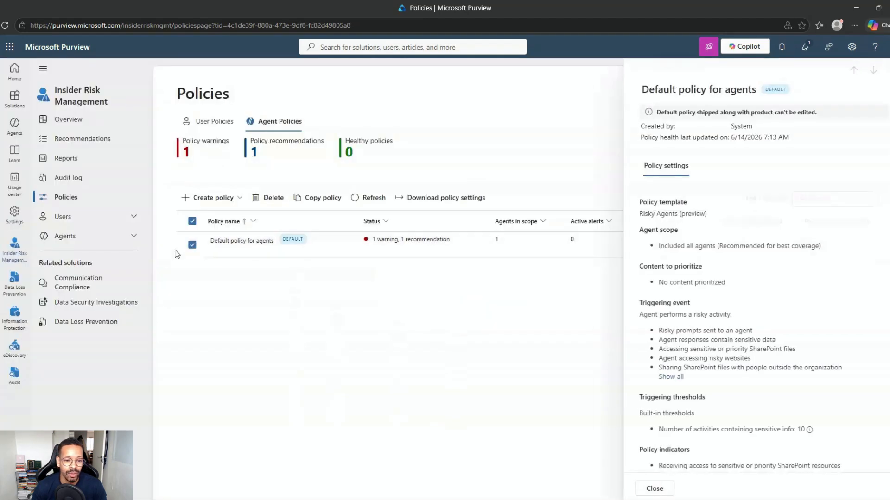
Look over the Default policy for agents details and its Risky Agents (preview) template, then close them
drag(705, 214, 635, 217)
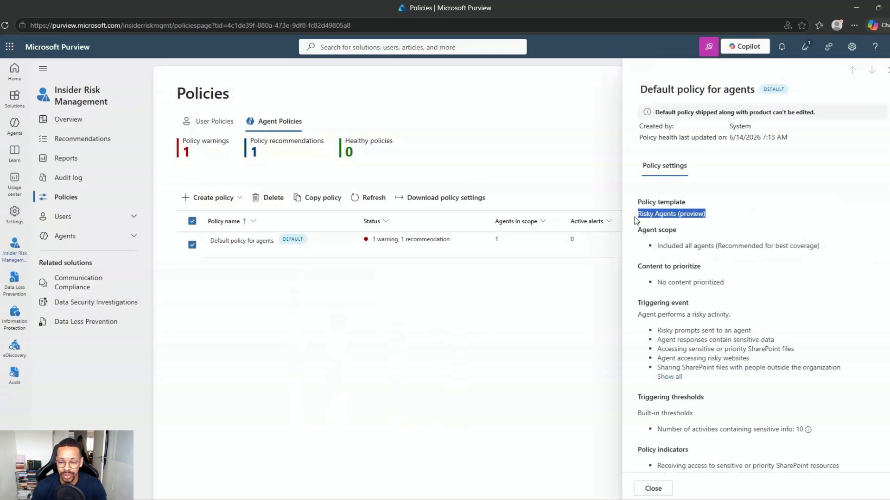
click(722, 227)
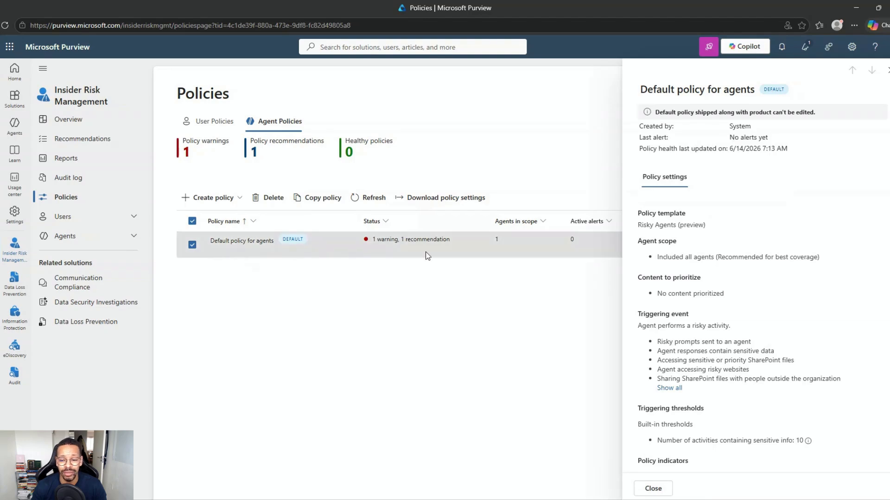
scroll(703, 337, down, 5)
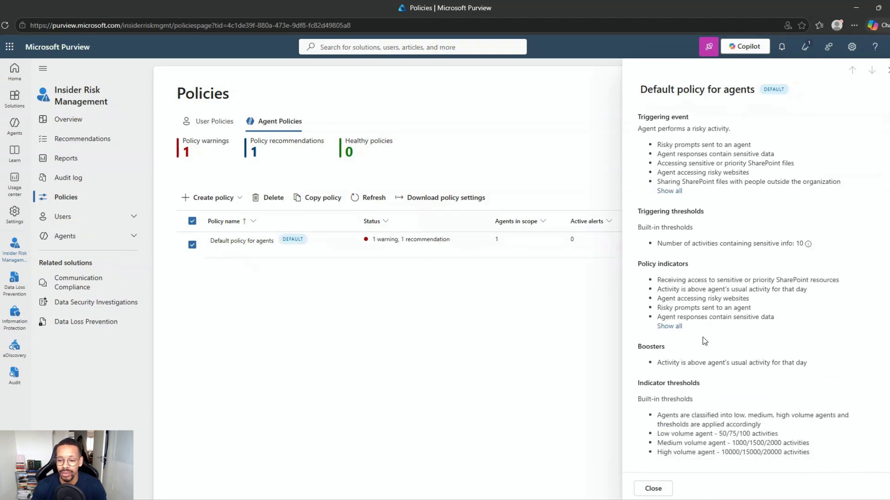
scroll(702, 338, up, 5)
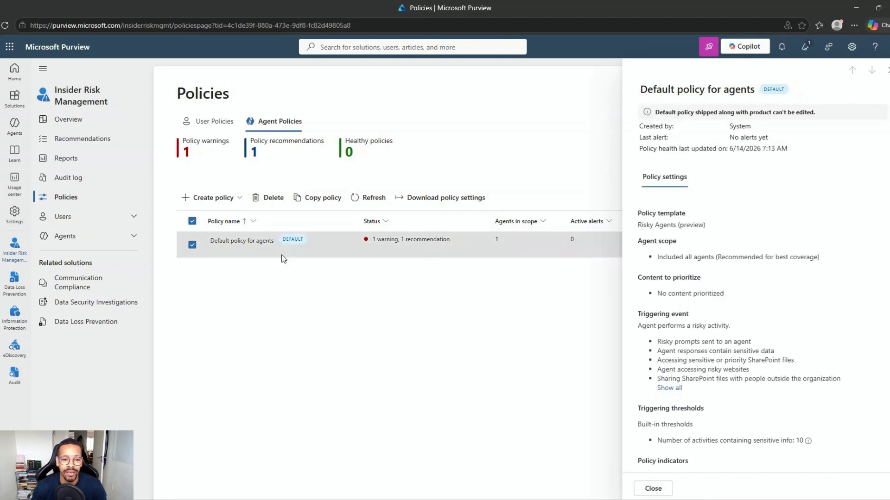
click(285, 307)
click(889, 70)
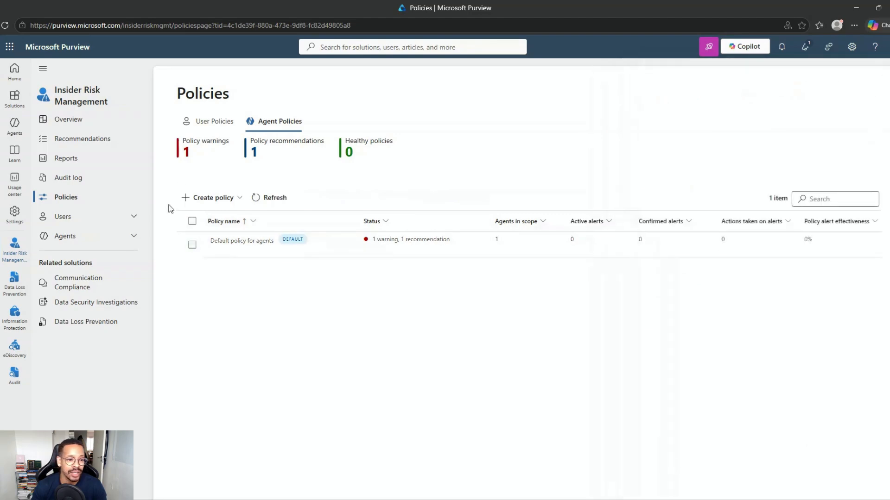
click(65, 236)
click(65, 216)
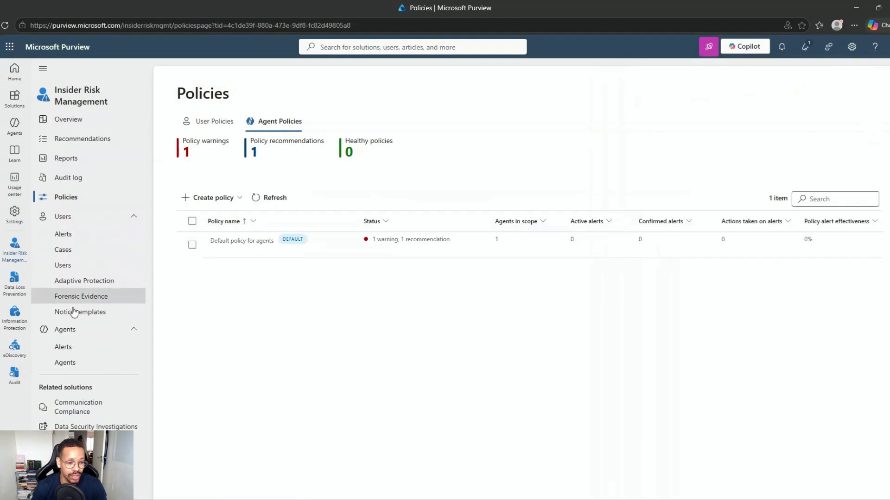
click(70, 216)
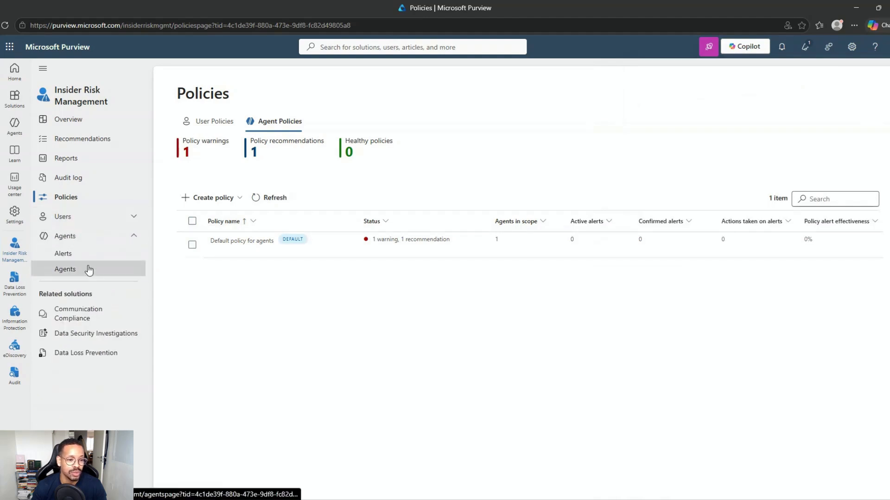
click(92, 259)
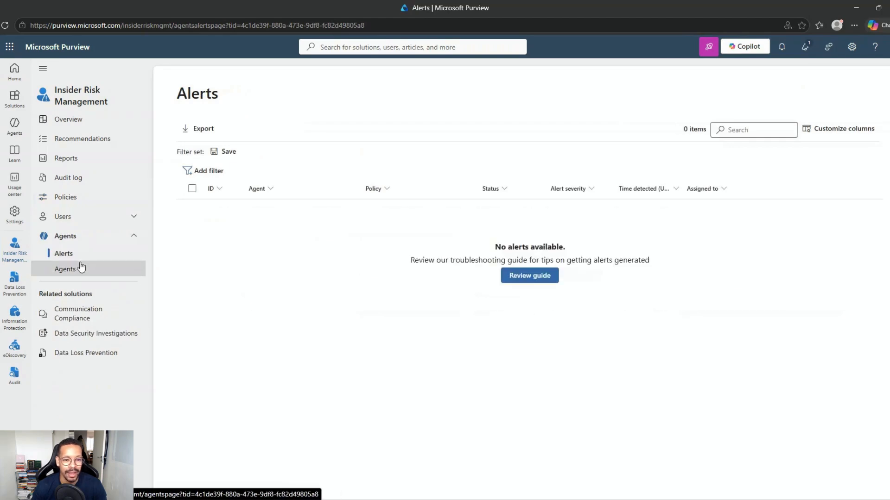
click(81, 267)
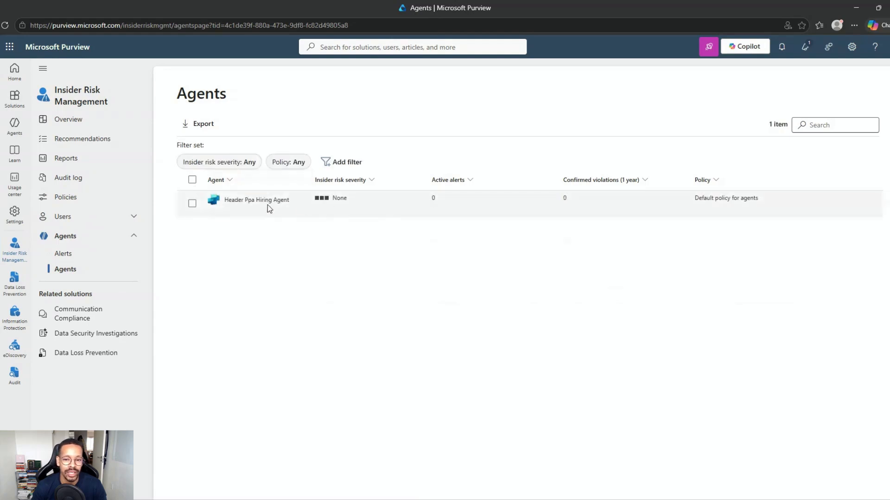
click(266, 205)
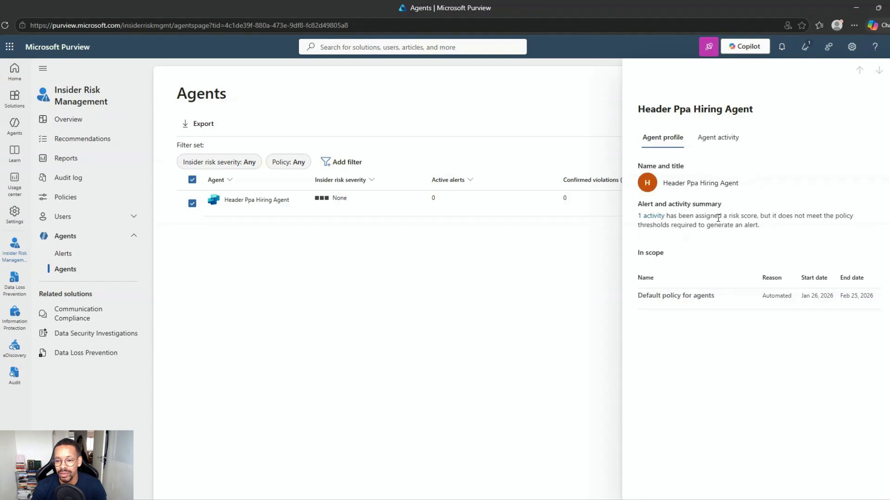
Review the agent's Risky Agent activity detected trigger and open its 15 underlying events
click(718, 137)
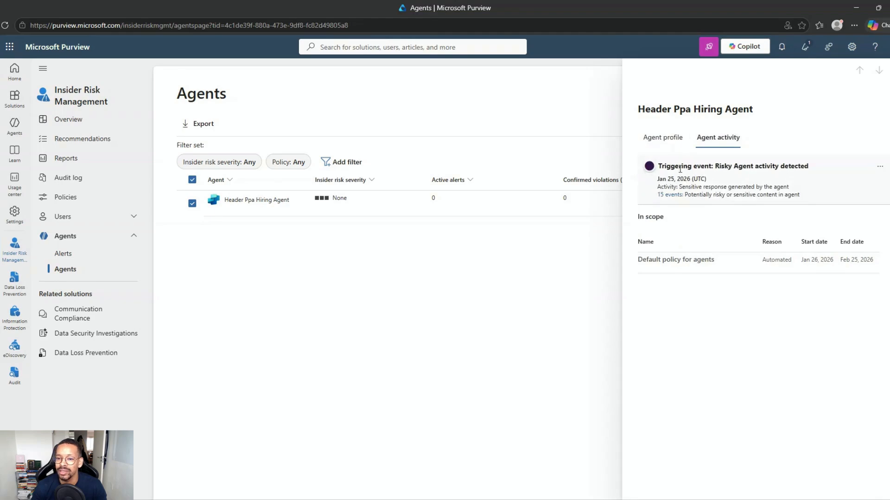
drag(718, 168, 809, 168)
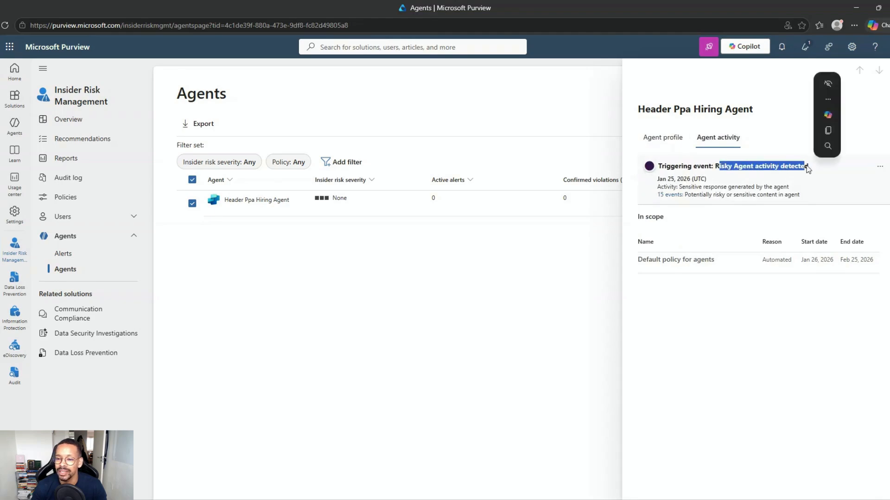
click(759, 180)
drag(677, 187, 790, 187)
click(784, 191)
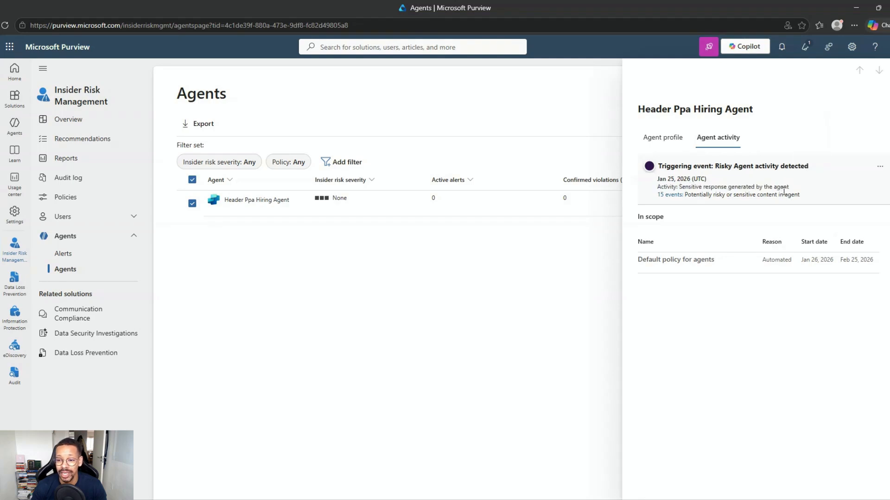
click(672, 195)
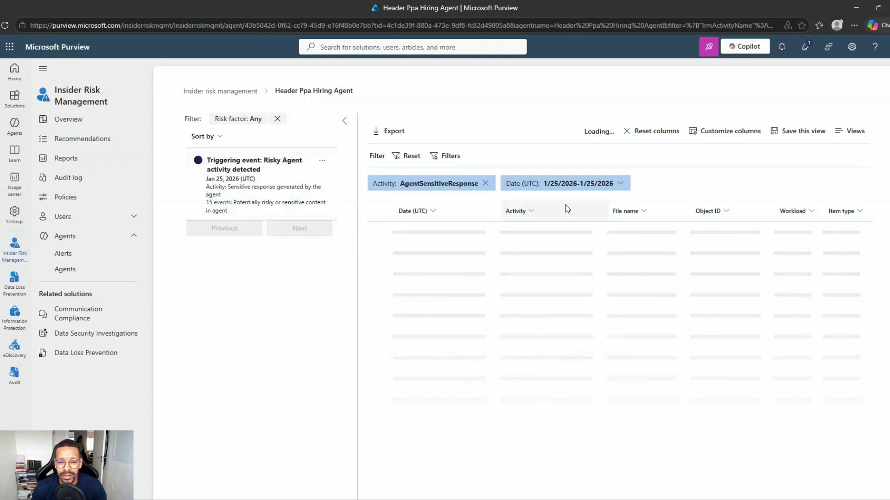
Open the 11:31 risky prompt event's details and check its CopilotInteraction operation and Copilot Studio source
click(620, 184)
click(620, 183)
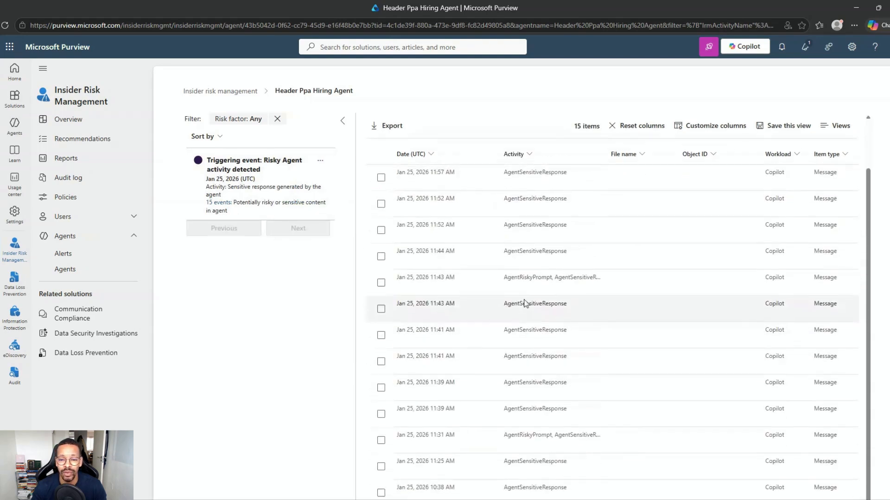
scroll(549, 348, down, 2)
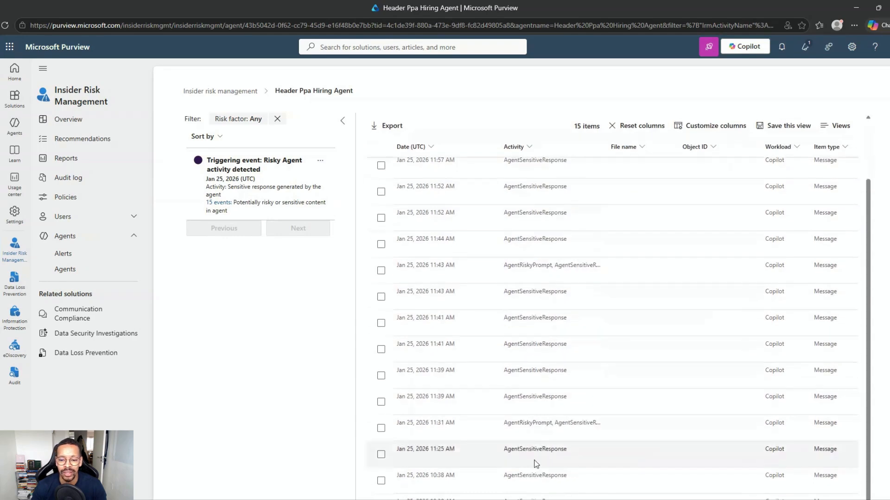
click(521, 427)
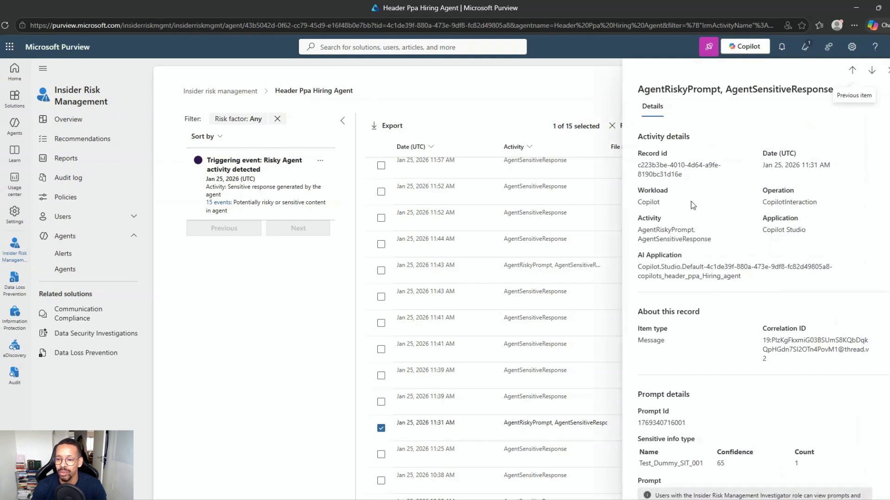
drag(762, 192, 803, 204)
click(803, 227)
drag(808, 235, 764, 231)
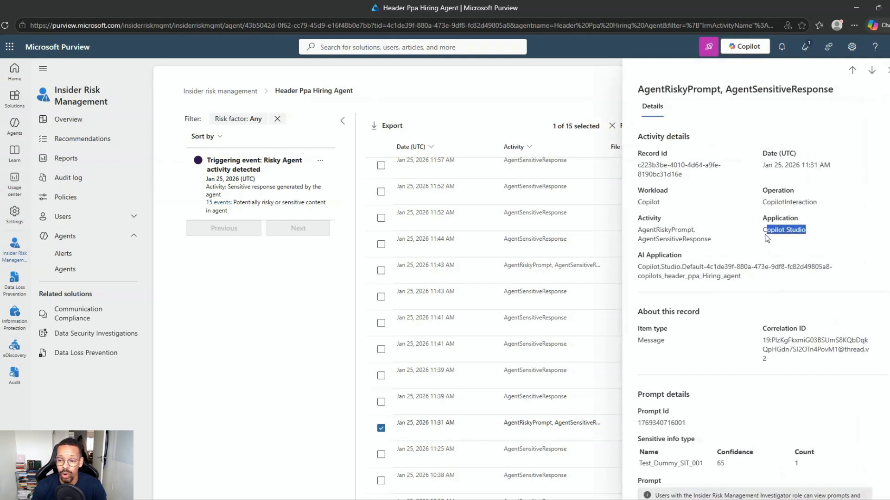
click(722, 299)
Review the response's sensitive info type Test_Dummy_SIT_001 and its match count of 1
scroll(722, 298, down, 2)
scroll(672, 289, down, 1)
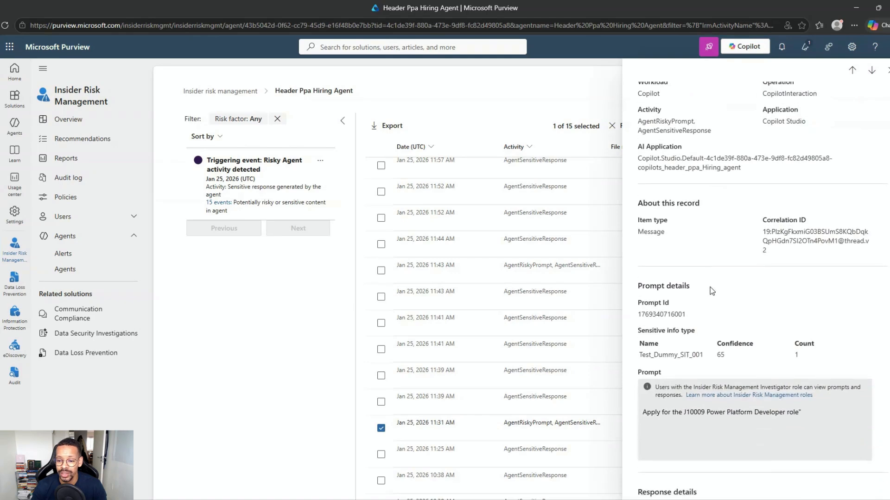
scroll(648, 383, down, 1)
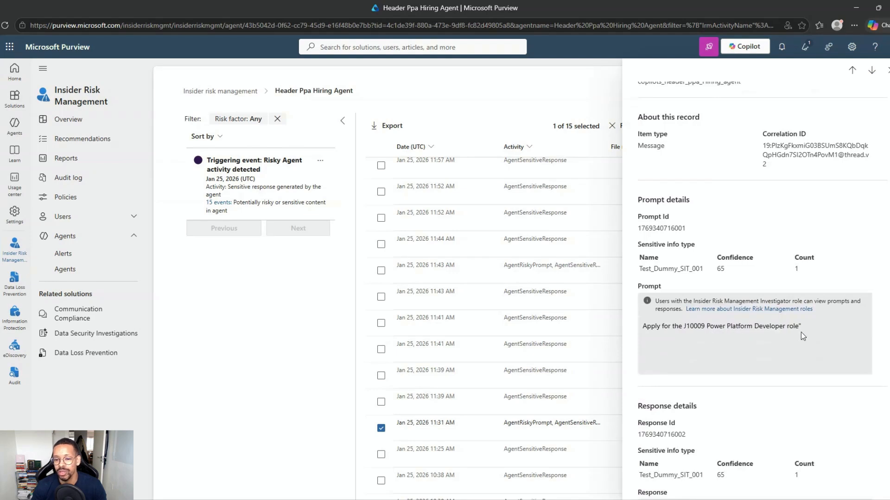
scroll(803, 336, down, 3)
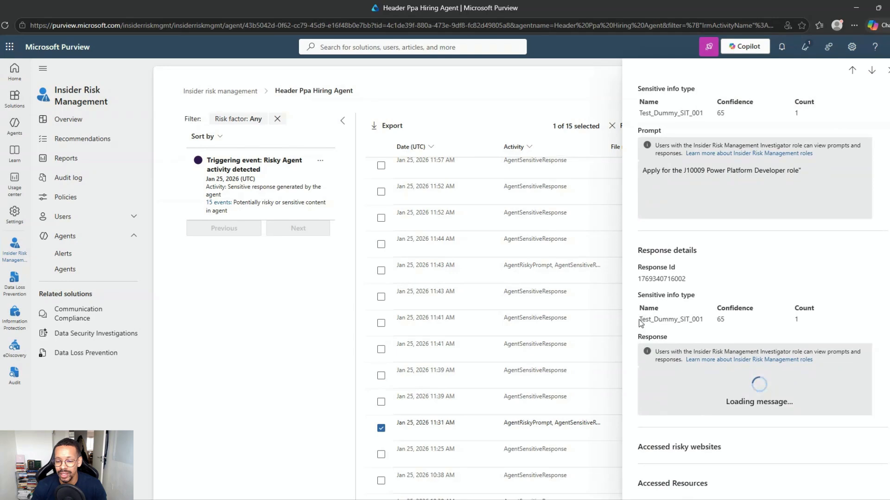
drag(639, 319, 703, 318)
click(699, 319)
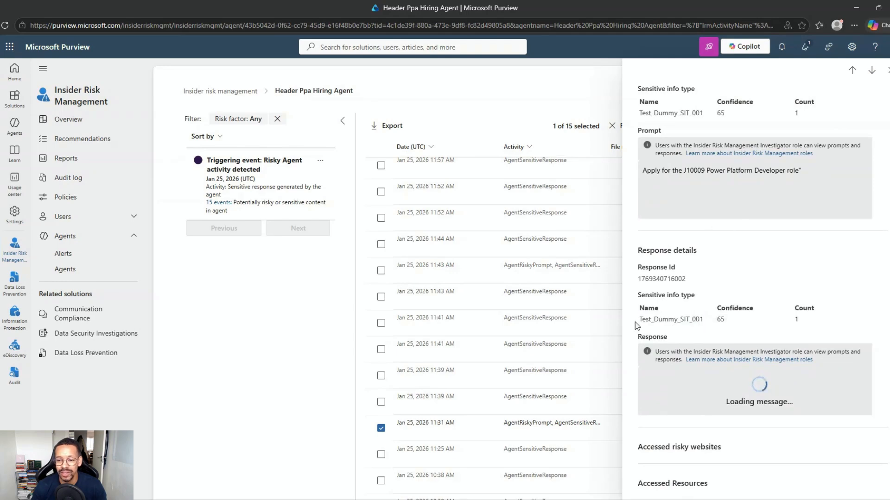
drag(638, 320, 726, 321)
drag(791, 320, 799, 320)
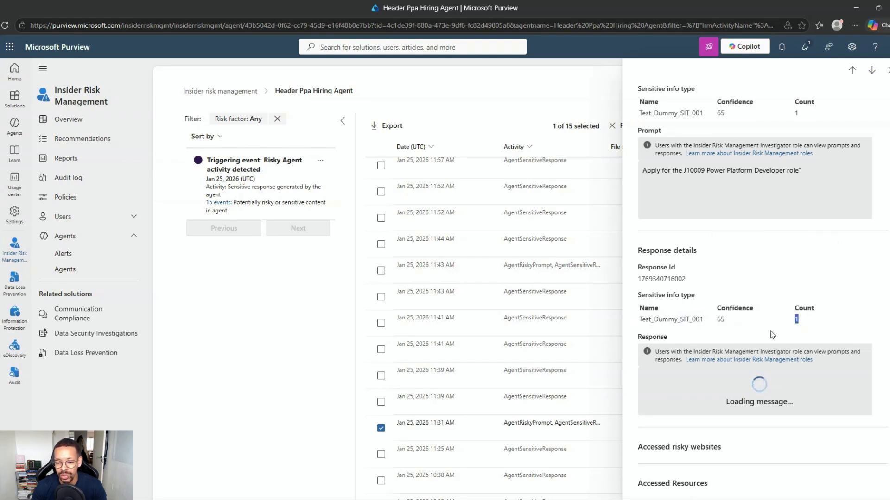
Close the event details and return to the Insider risk management overview
scroll(673, 328, up, 1)
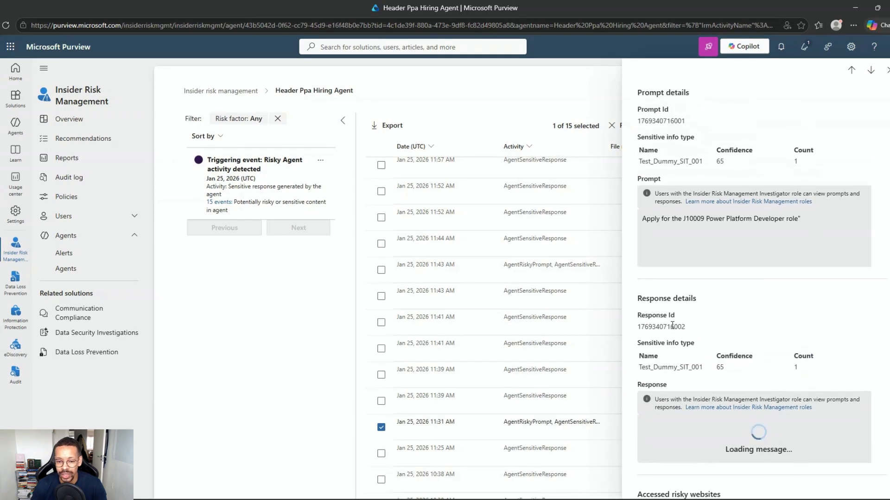
scroll(693, 318, up, 6)
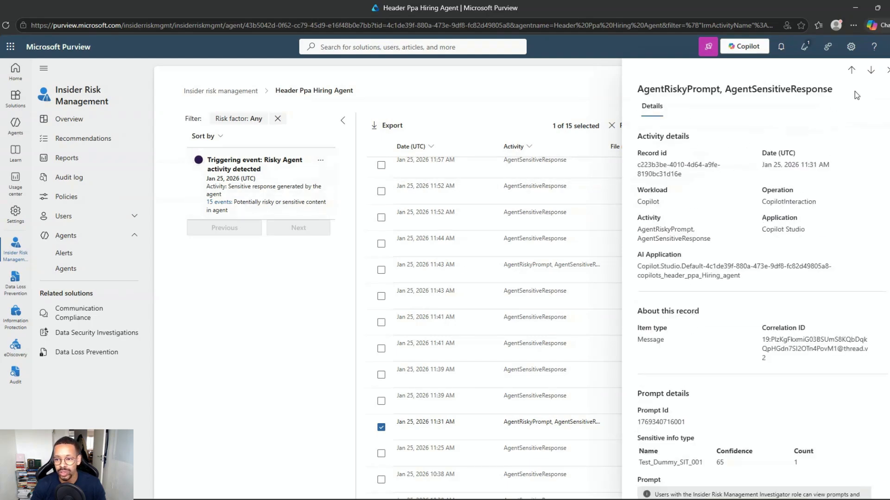
click(887, 70)
click(220, 91)
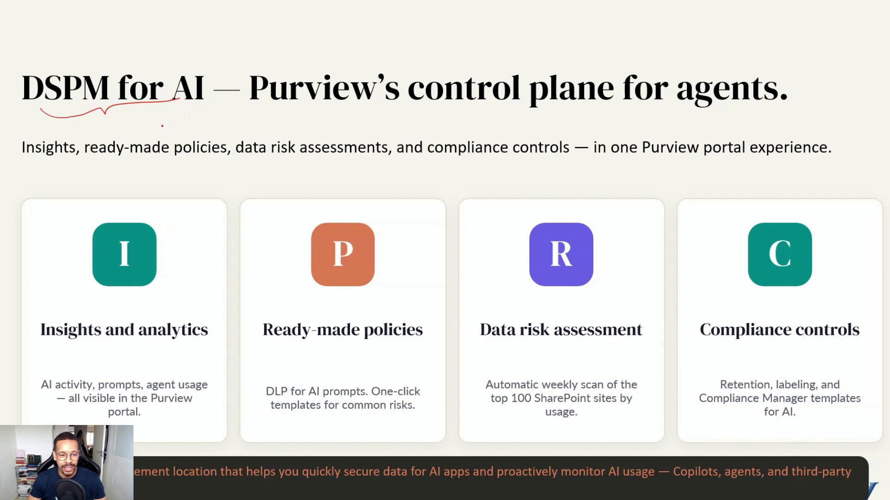
Handwrite '30. sept' under the slide title and underline Ready-made policies and Data risk assessment
drag(204, 112, 204, 129)
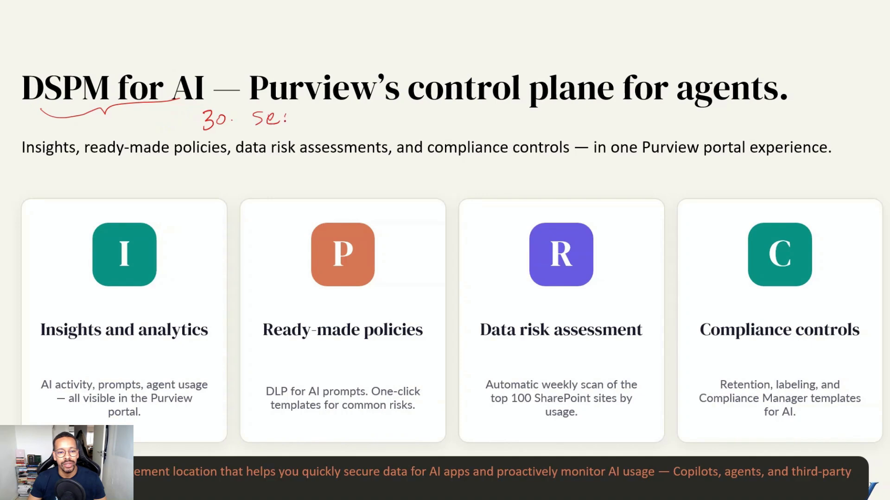
drag(283, 114, 299, 111)
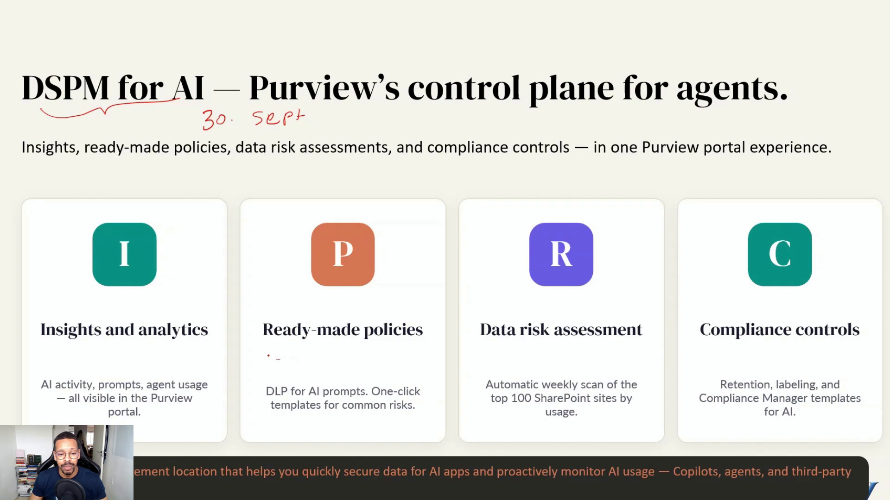
drag(266, 346, 319, 348)
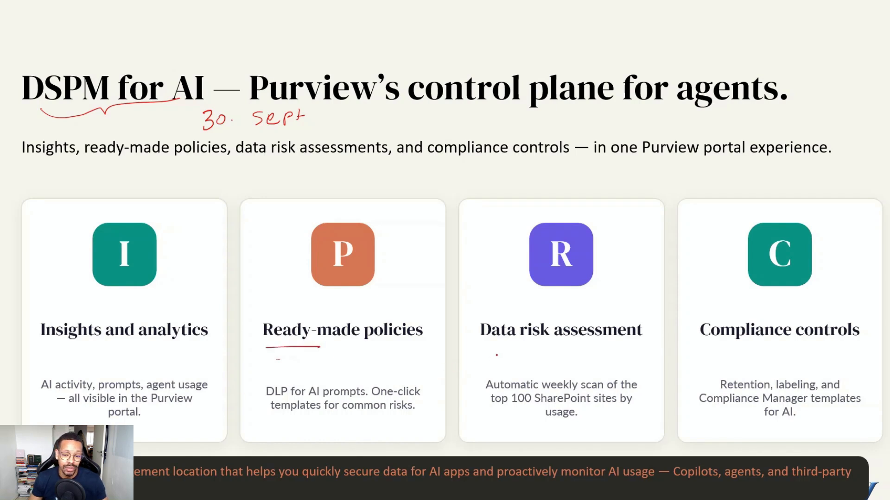
drag(479, 350, 539, 359)
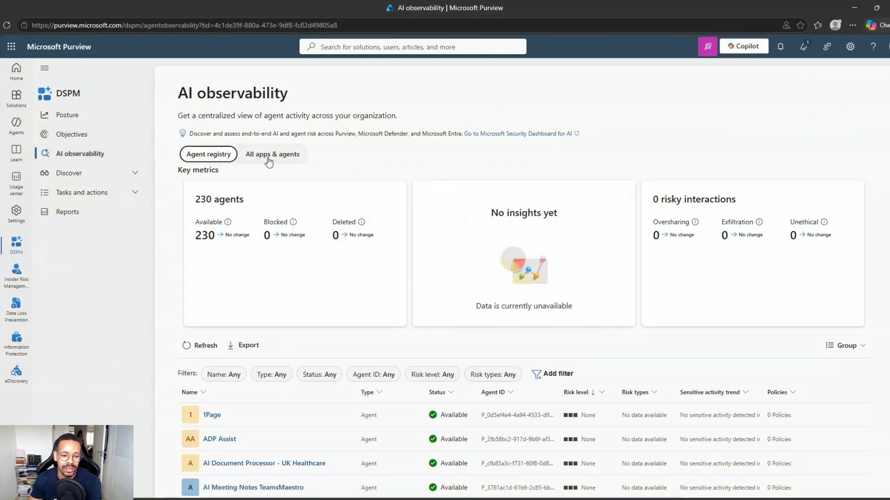
Scroll the agent list and open the AgentAutotesting agent's details
scroll(278, 223, down, 1)
scroll(262, 202, up, 1)
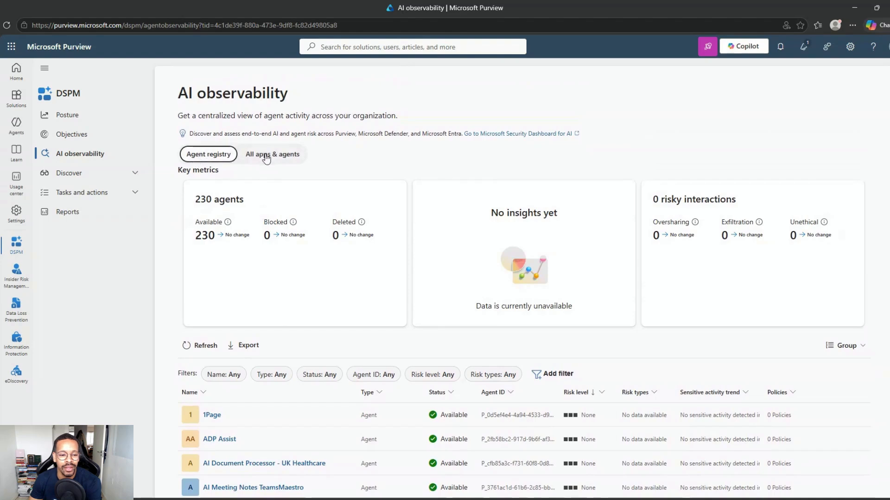
scroll(266, 158, down, 4)
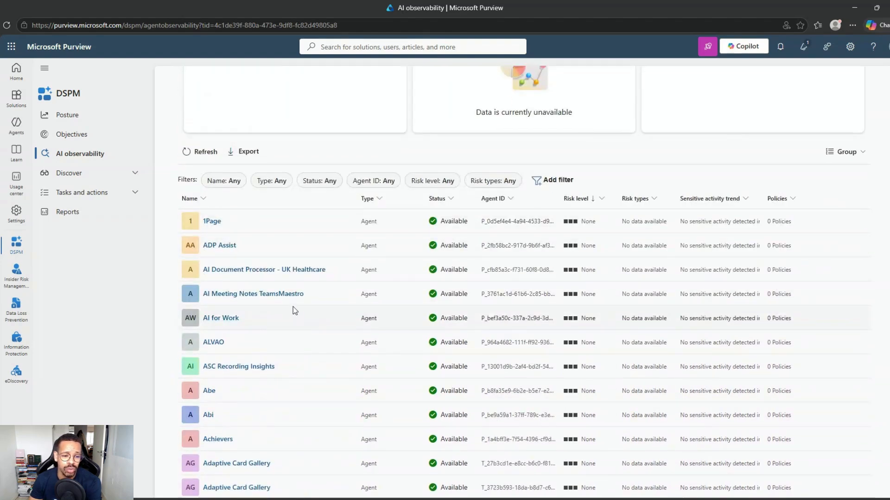
scroll(294, 307, down, 1)
scroll(302, 309, down, 5)
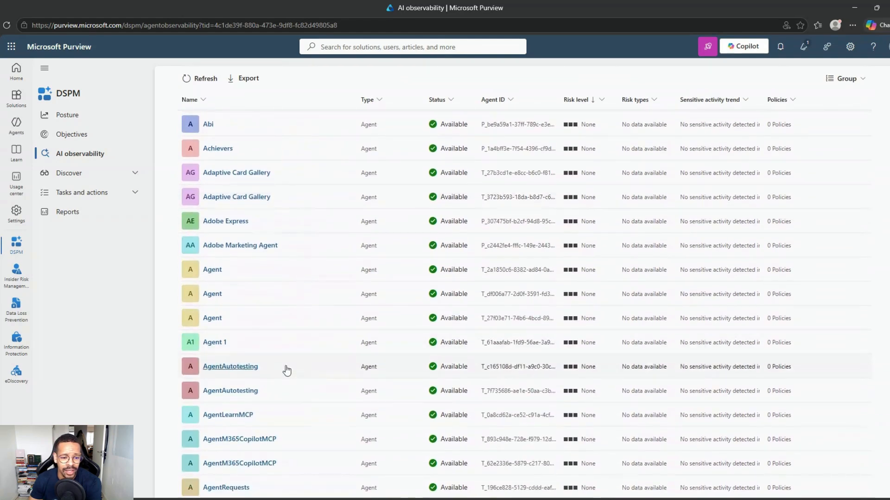
click(237, 367)
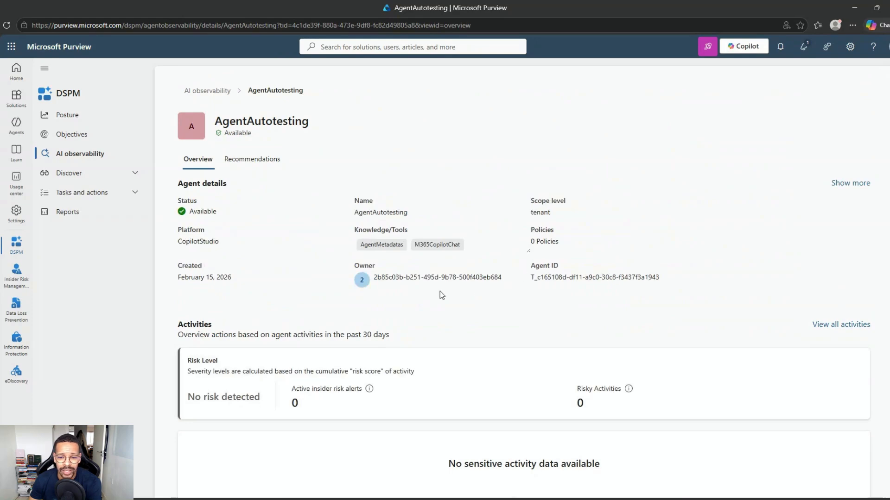
Review the AgentAutotesting agent's ID, additional details and allowed status
drag(534, 277, 547, 280)
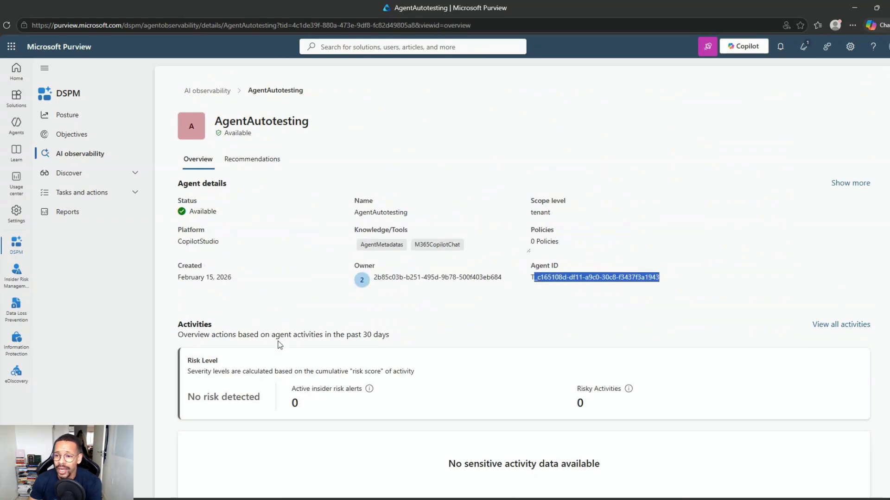
click(835, 186)
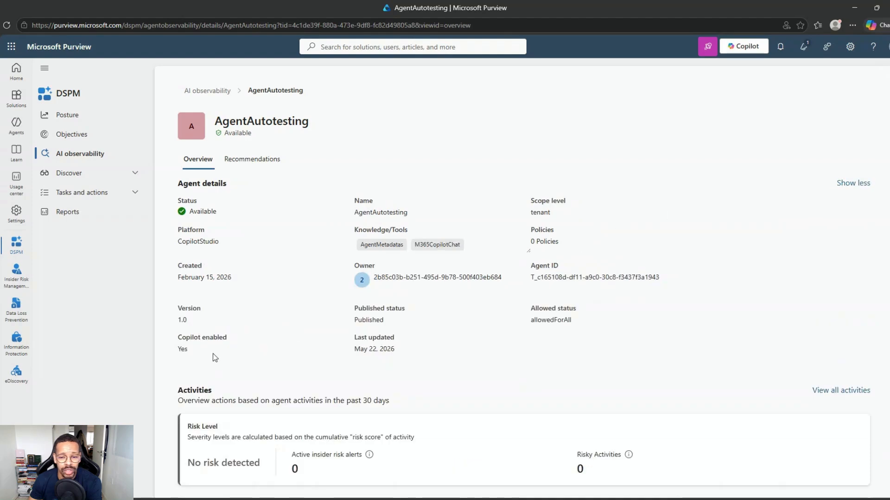
drag(589, 319, 517, 321)
click(509, 323)
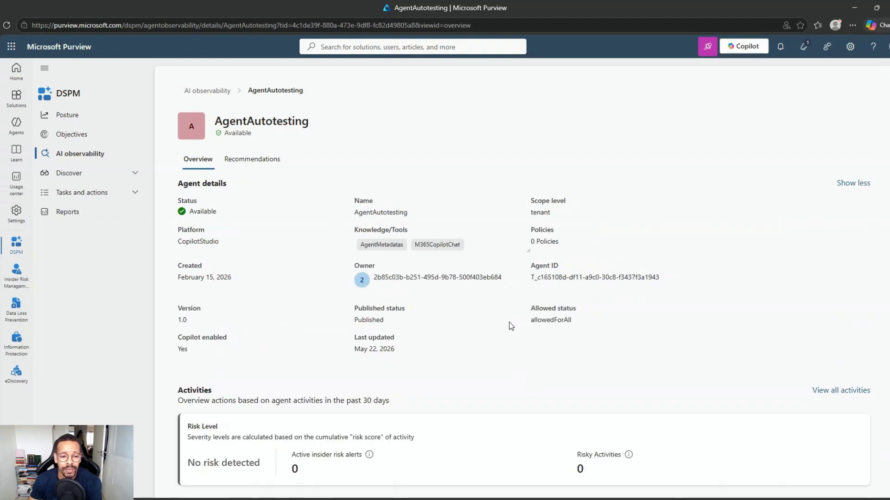
scroll(446, 309, down, 5)
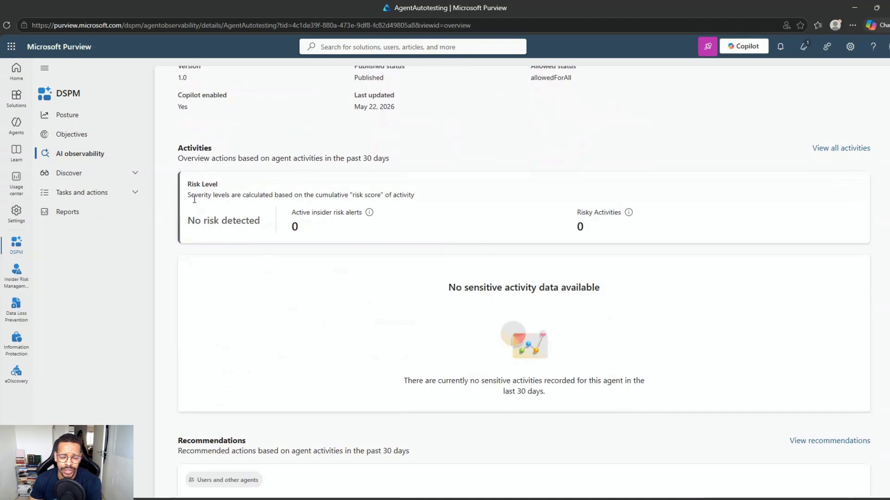
scroll(366, 237, down, 4)
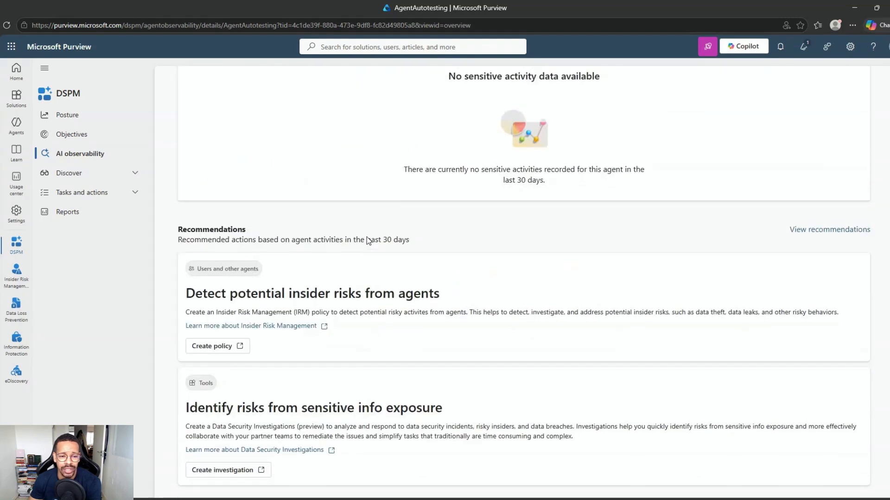
scroll(366, 237, up, 10)
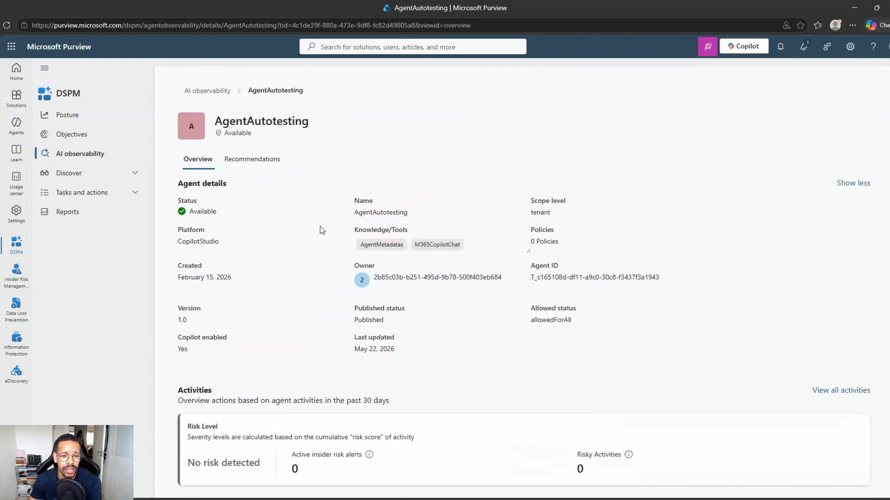
View the agent's recommendations, then open Activity explorer under DSPM's Discover section
click(250, 165)
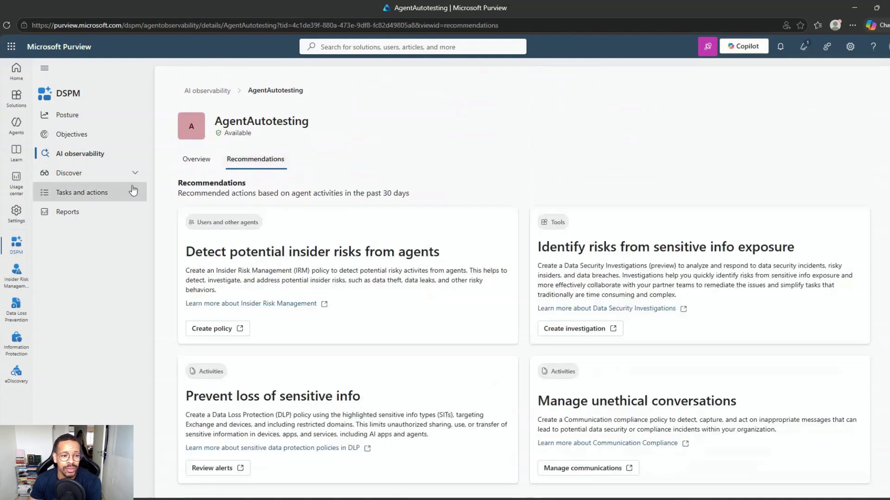
click(64, 176)
click(95, 255)
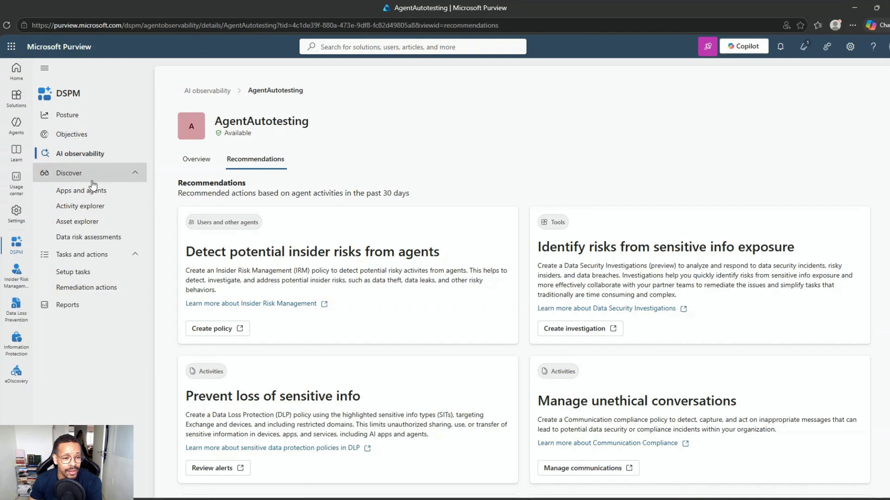
click(88, 206)
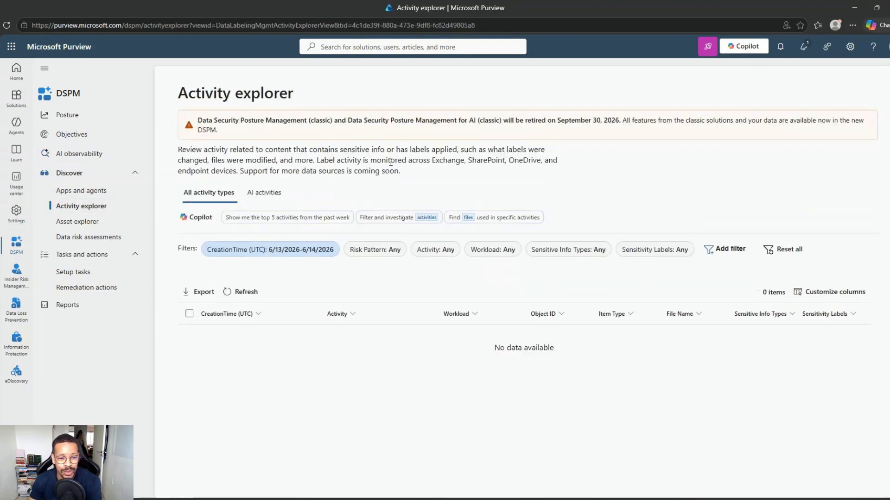
Switch Activity explorer to the AI activities view and scroll to the activity table
click(244, 191)
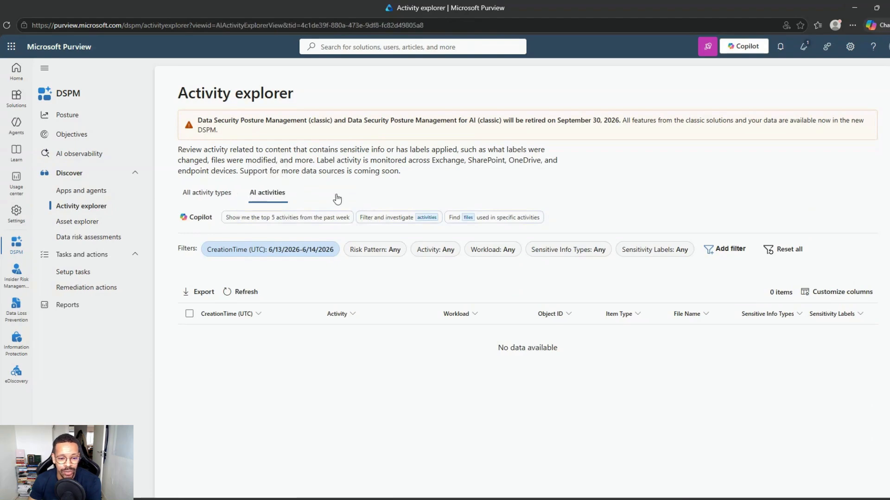
scroll(352, 419, down, 2)
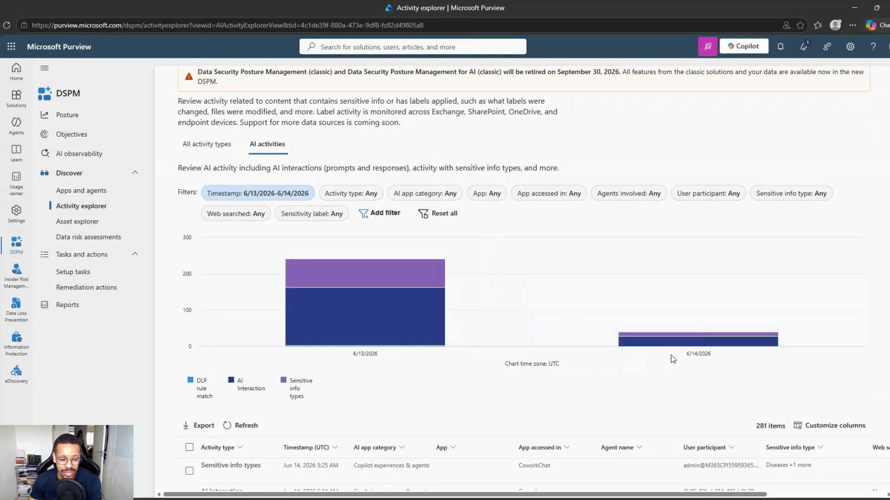
scroll(380, 380, down, 4)
Inspect the first Sensitive info types activity, a Copilot experiences & agents CoworkChat interaction, then close it
click(307, 285)
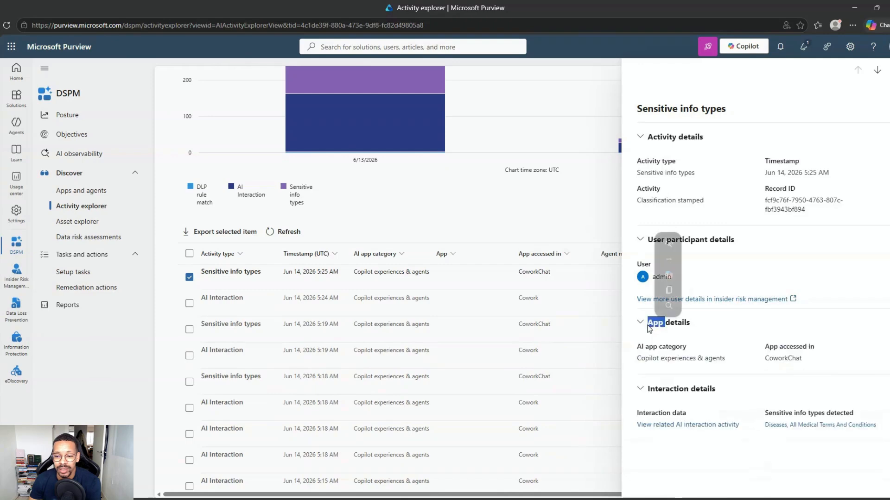
drag(638, 359, 735, 365)
click(773, 368)
double_click(813, 365)
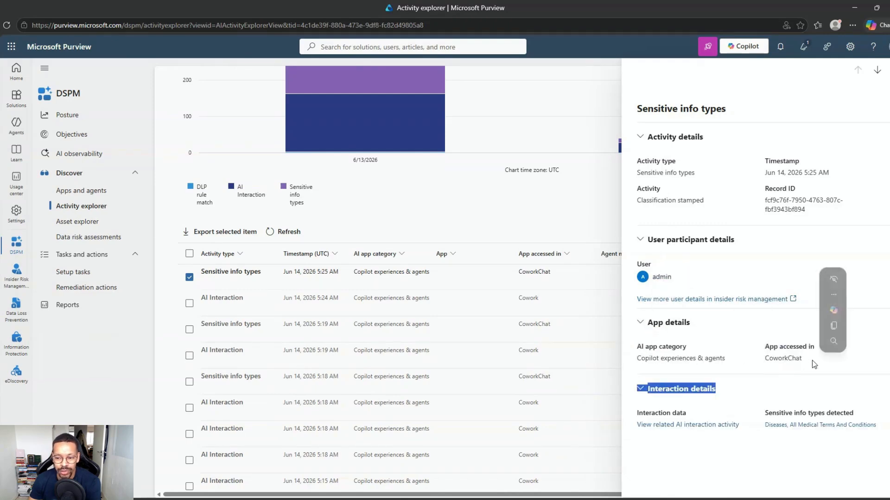
double_click(778, 358)
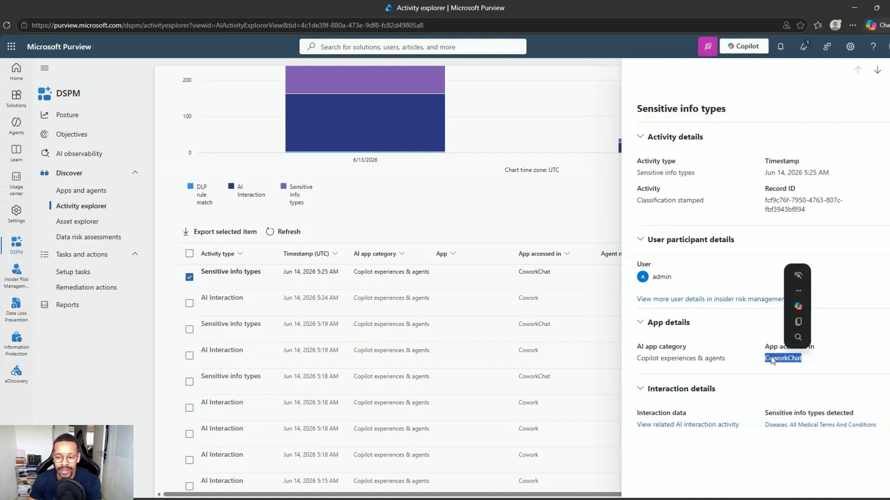
click(743, 363)
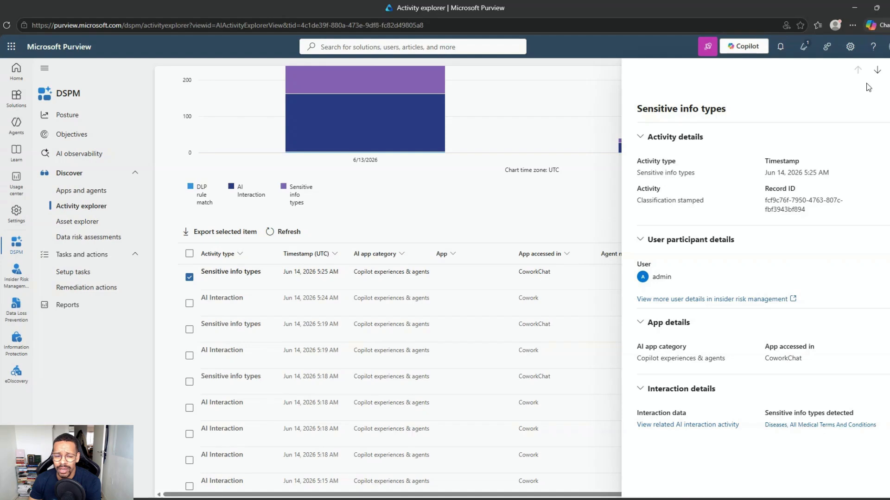
click(889, 74)
scroll(313, 298, down, 2)
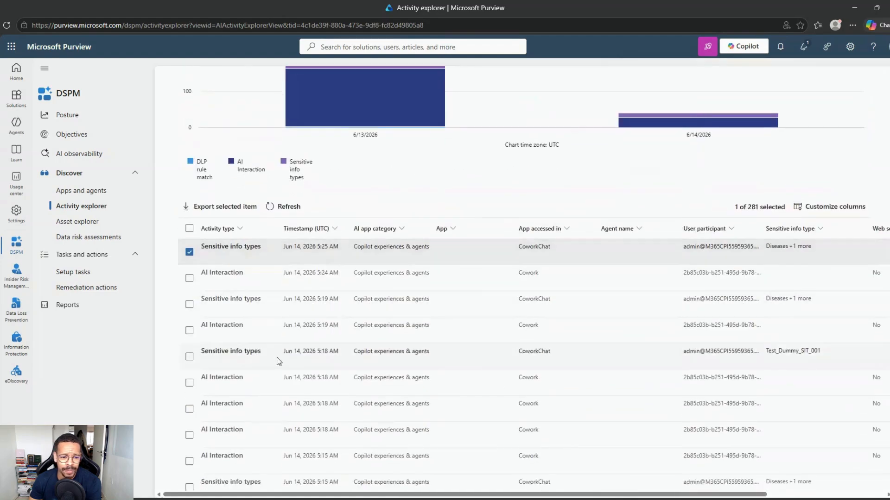
click(261, 281)
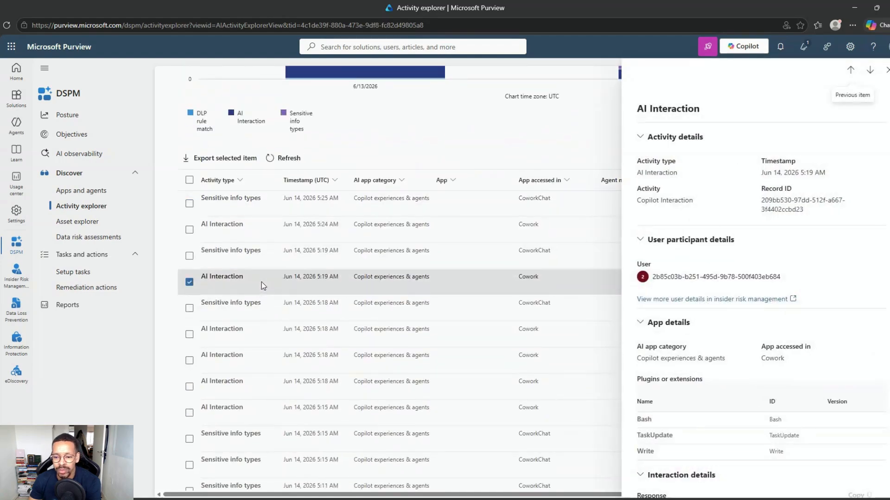
scroll(770, 306, down, 2)
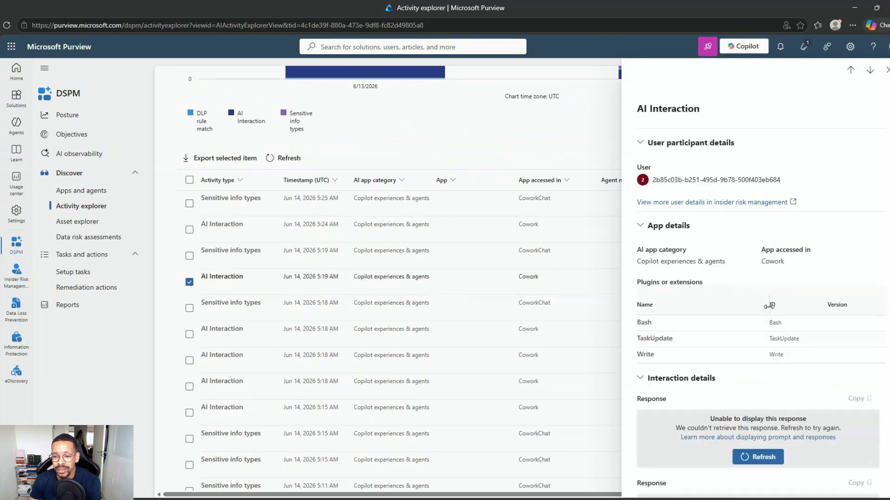
scroll(766, 304, up, 2)
scroll(785, 287, down, 1)
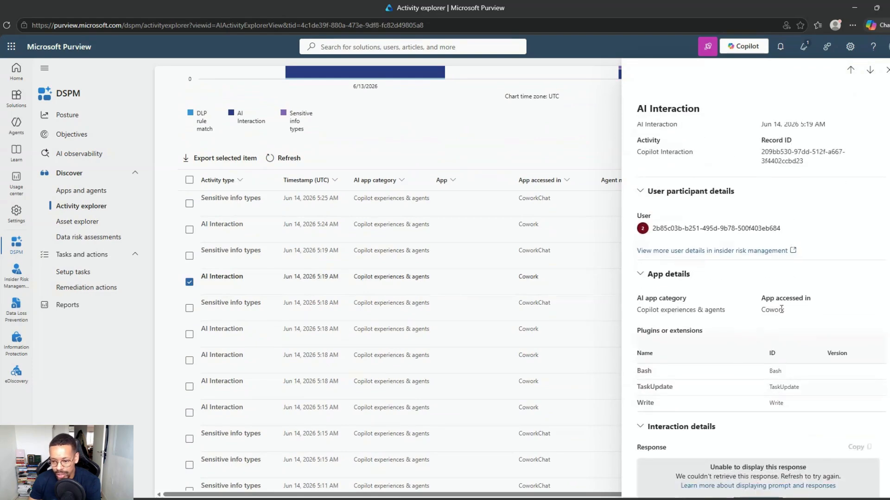
click(693, 330)
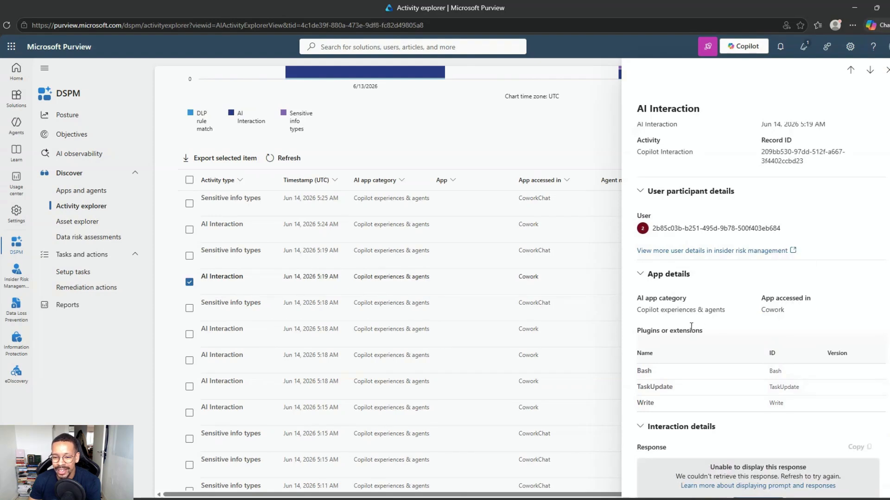
scroll(657, 344, down, 1)
double_click(642, 323)
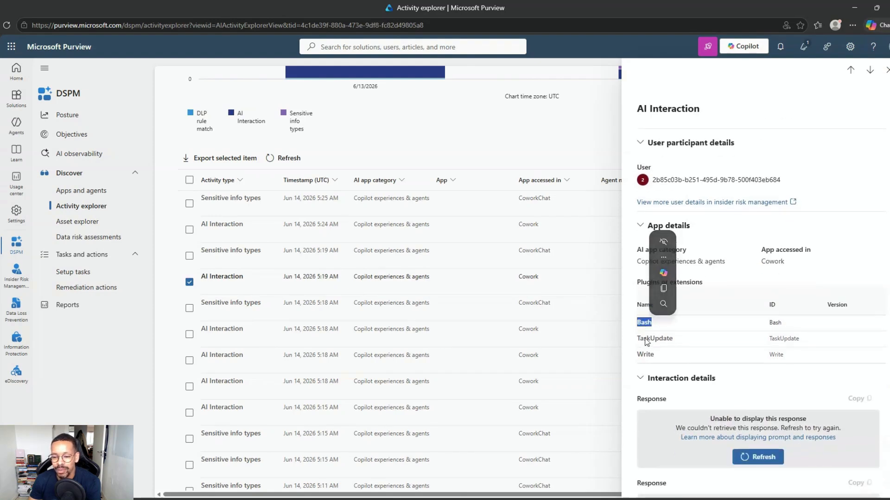
double_click(645, 341)
double_click(647, 357)
click(659, 328)
scroll(672, 307, down, 4)
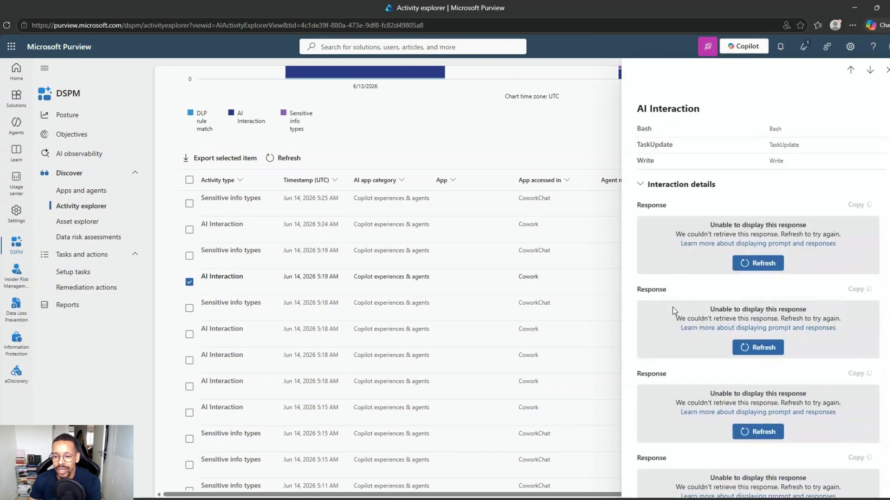
scroll(672, 307, up, 6)
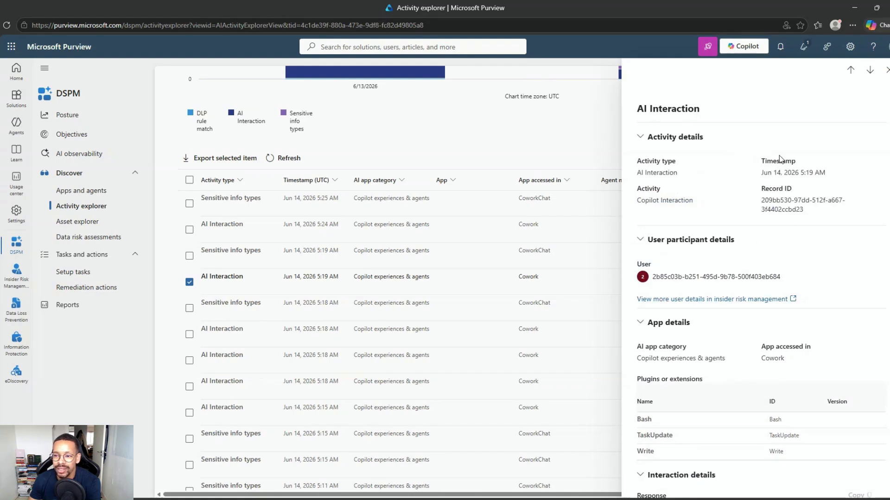
click(887, 70)
scroll(337, 351, down, 5)
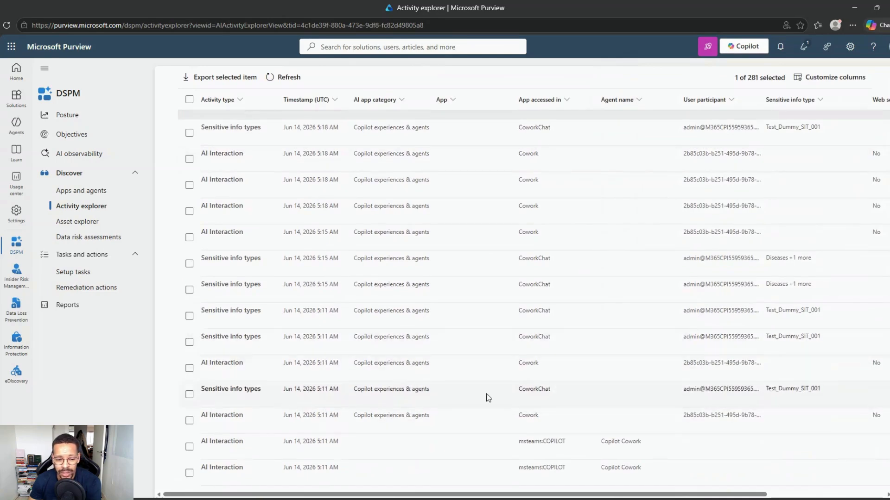
scroll(249, 407, up, 2)
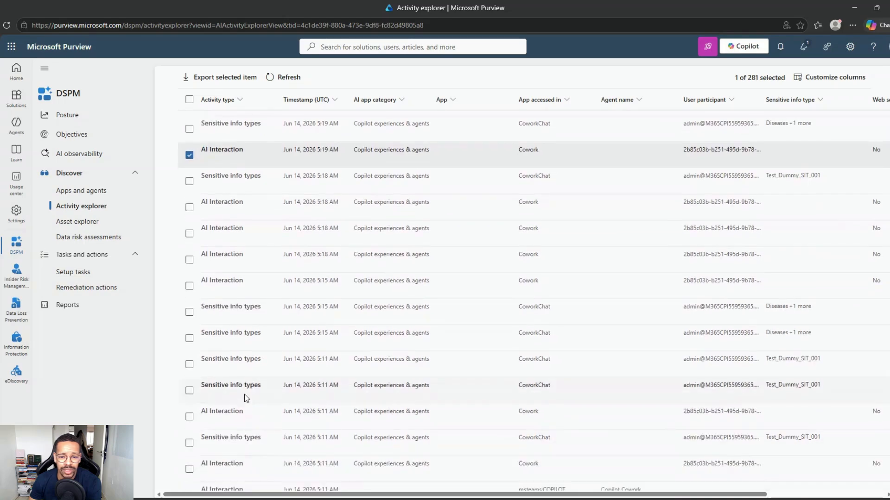
click(240, 309)
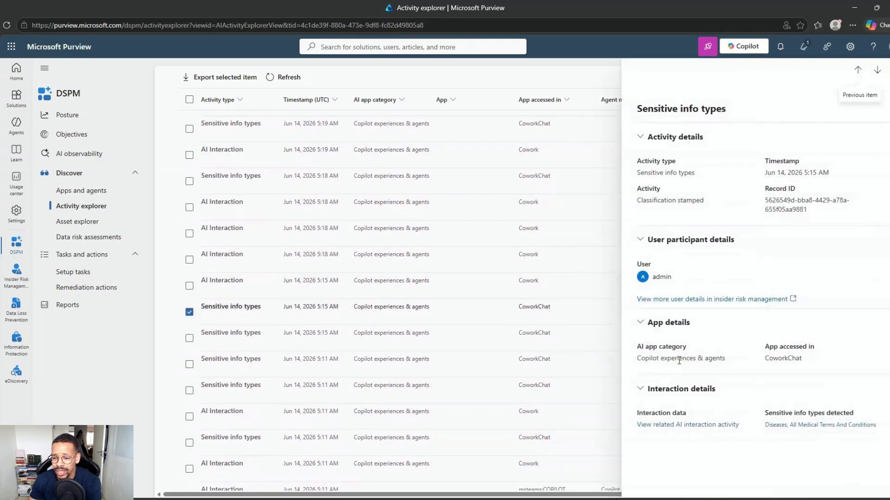
click(888, 69)
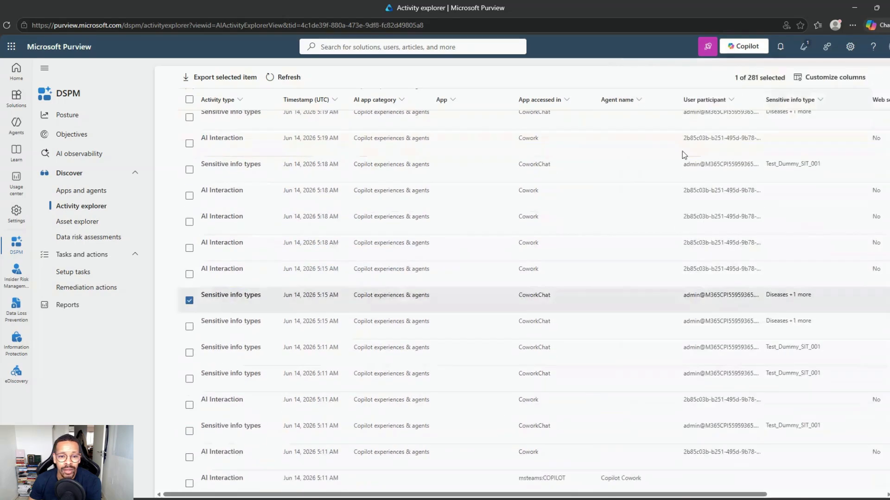
scroll(516, 248, up, 7)
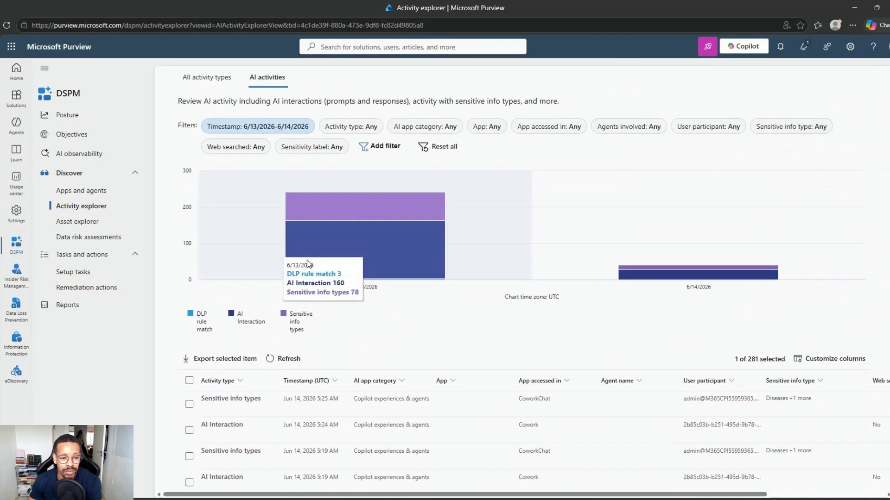
Toggle the chart series so only DLP rule match is displayed
click(205, 320)
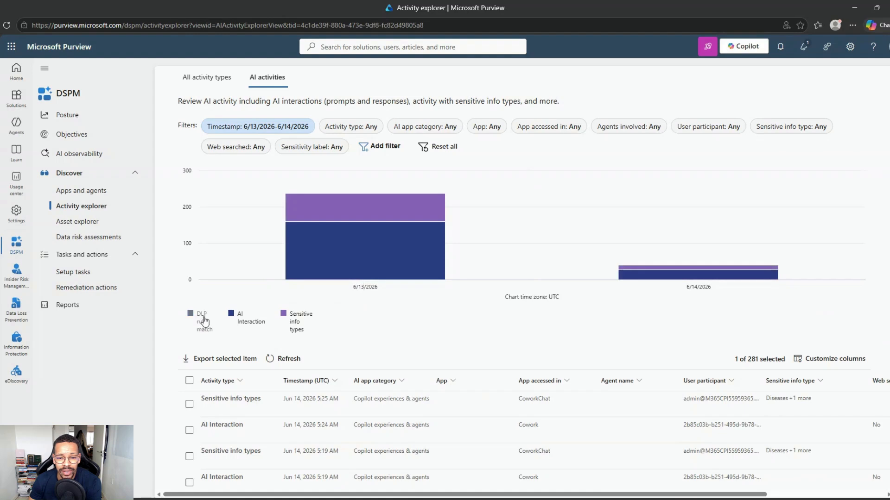
click(203, 320)
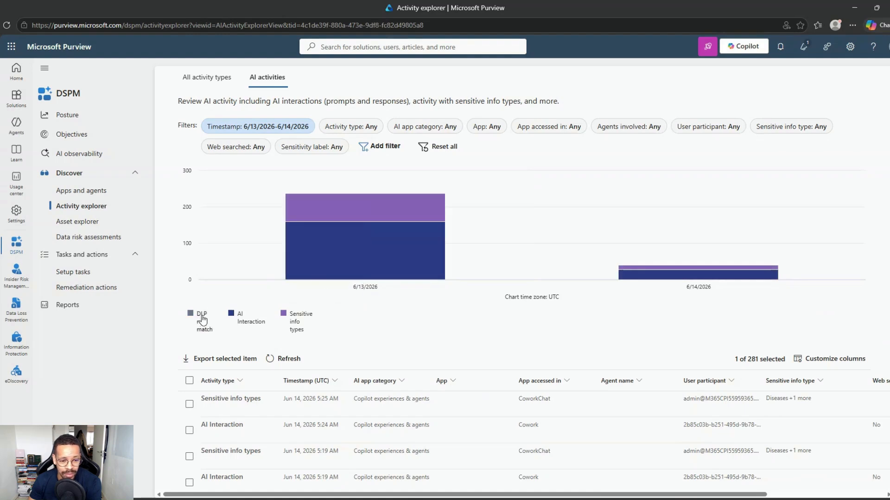
click(237, 317)
click(283, 319)
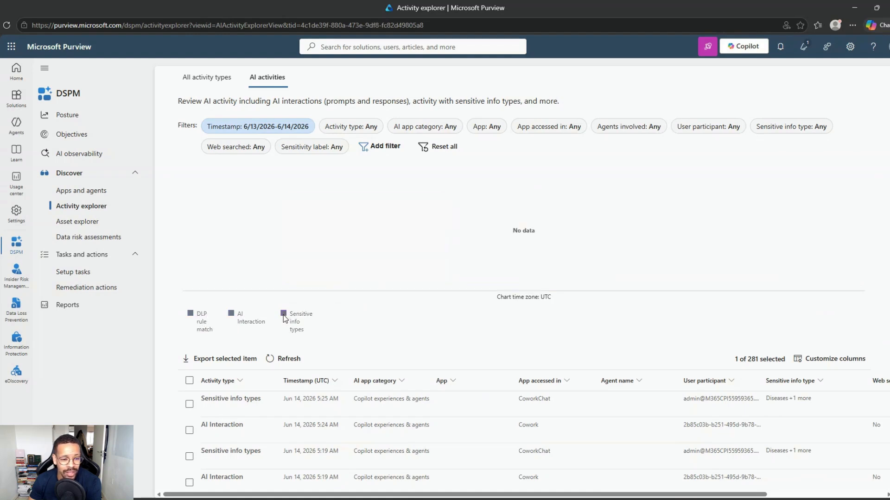
click(183, 321)
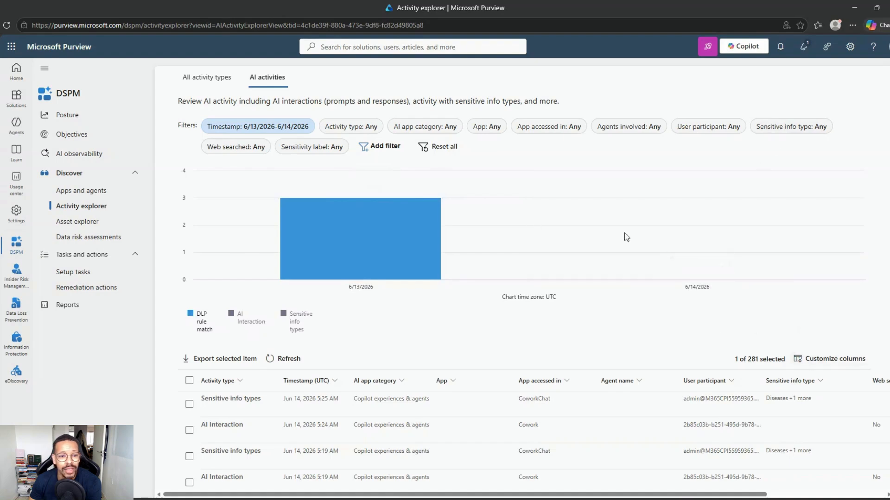
Filter the Activity type to DLP rule match and review the three listed matches
click(373, 131)
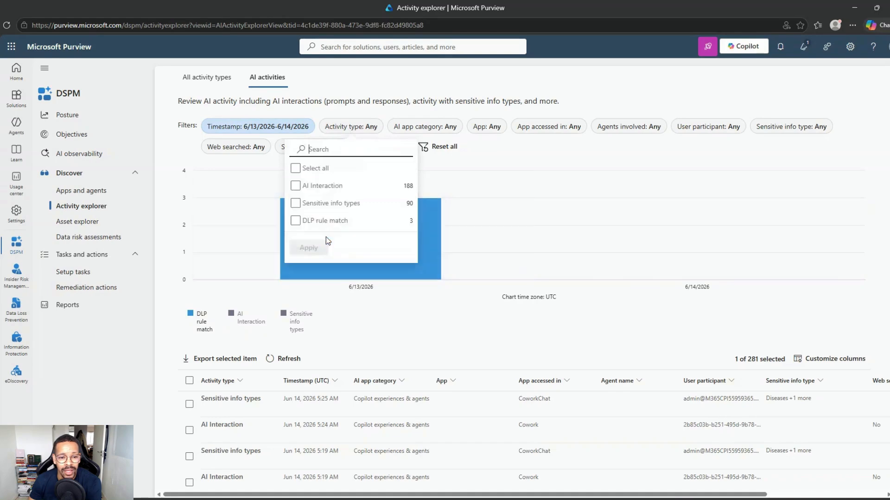
click(297, 221)
click(307, 247)
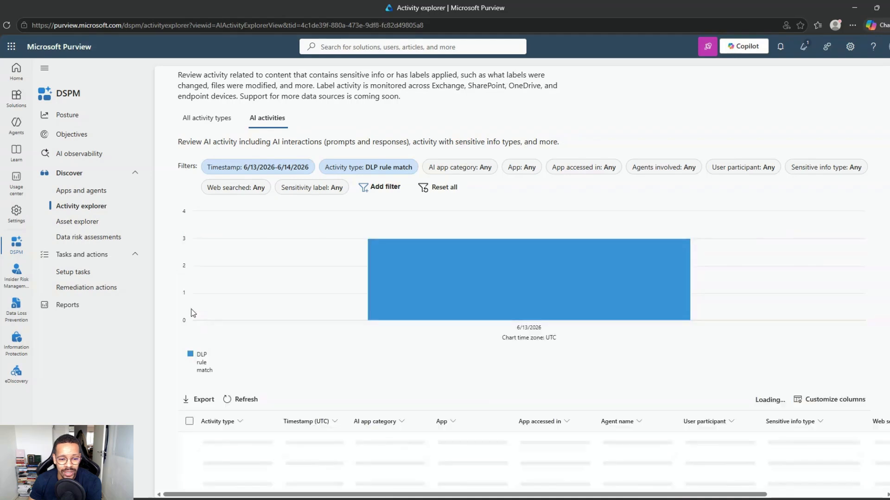
scroll(210, 315, down, 1)
scroll(211, 316, down, 3)
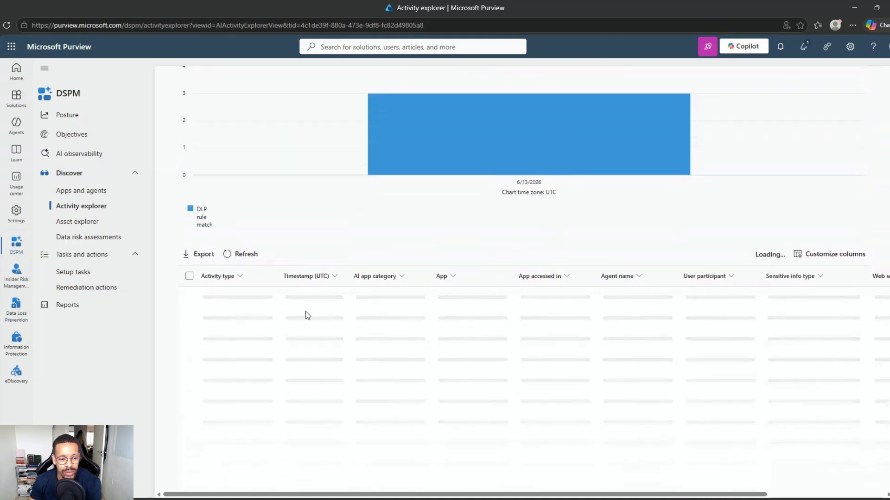
scroll(250, 344, up, 1)
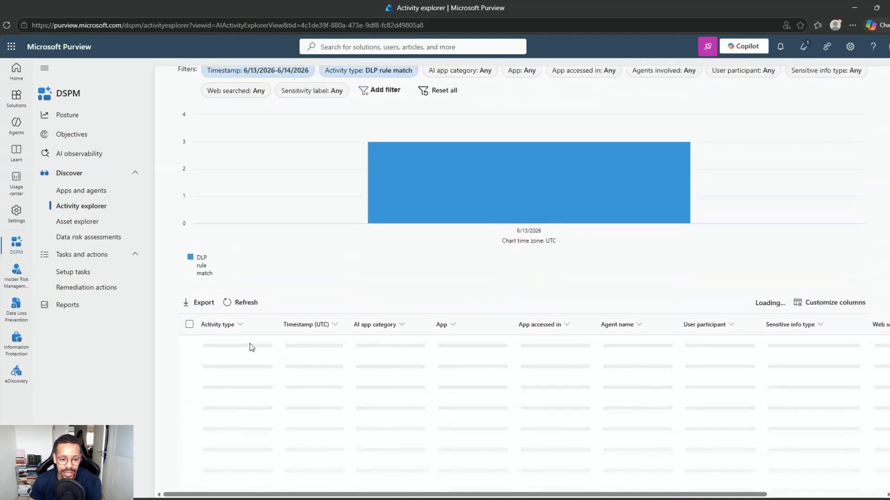
scroll(249, 343, up, 1)
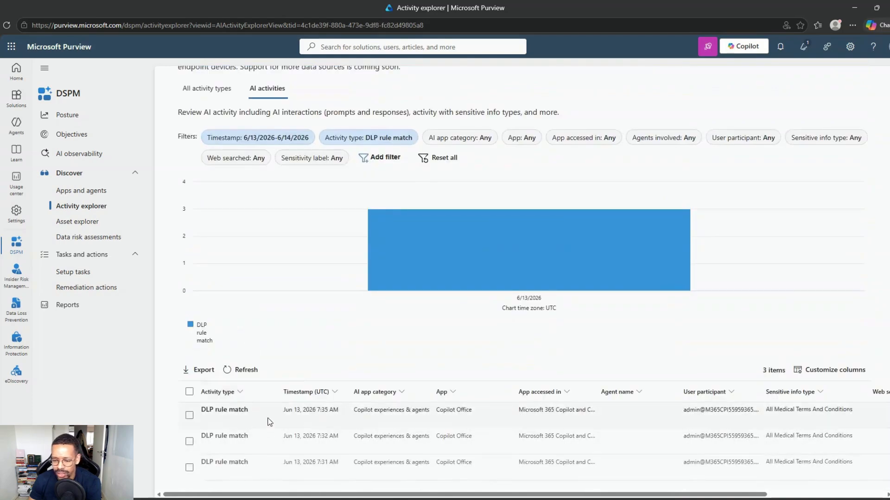
click(269, 421)
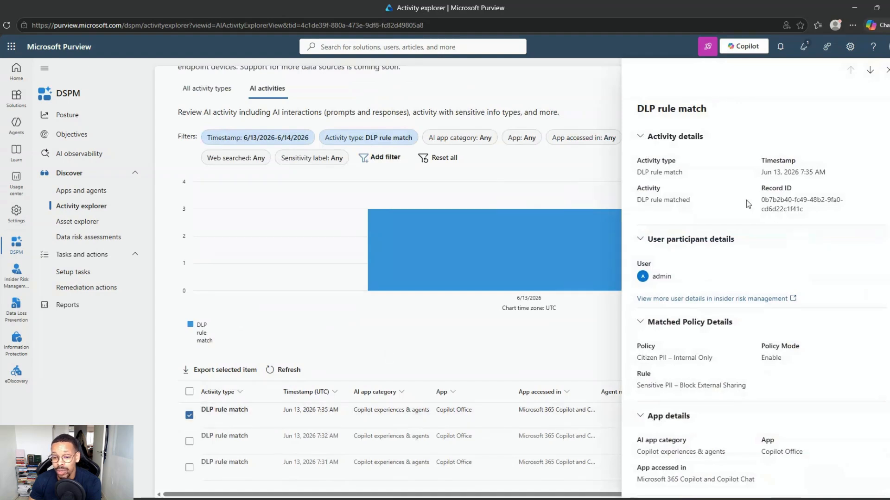
Check the matched policy Citizen PII – Internal Only and rule Sensitive PII – Block External Sharing
scroll(748, 204, down, 1)
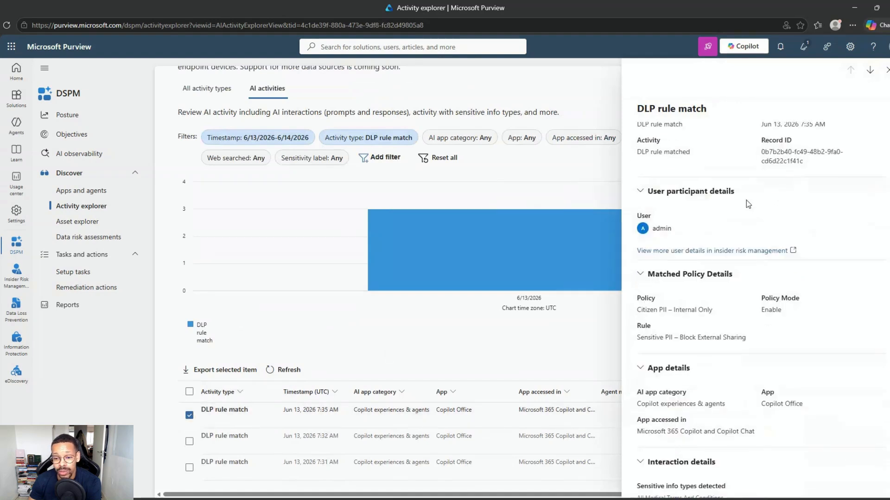
triple_click(638, 310)
click(637, 339)
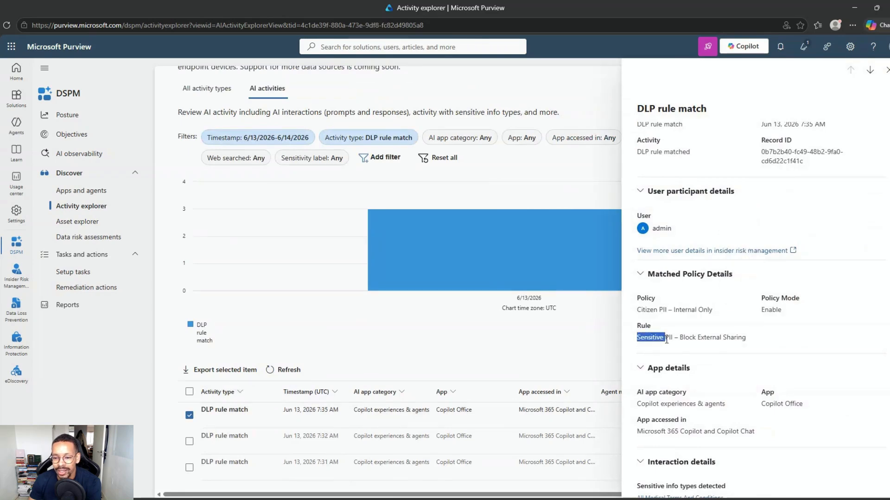
drag(666, 340, 739, 340)
click(752, 343)
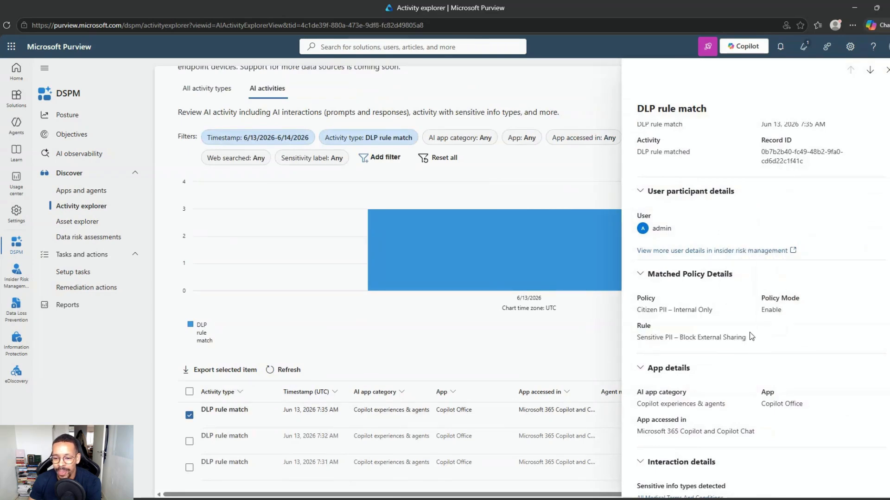
Review the policy mode Enable, the Copilot Office app details and the user participant
scroll(752, 278, down, 1)
scroll(752, 278, up, 3)
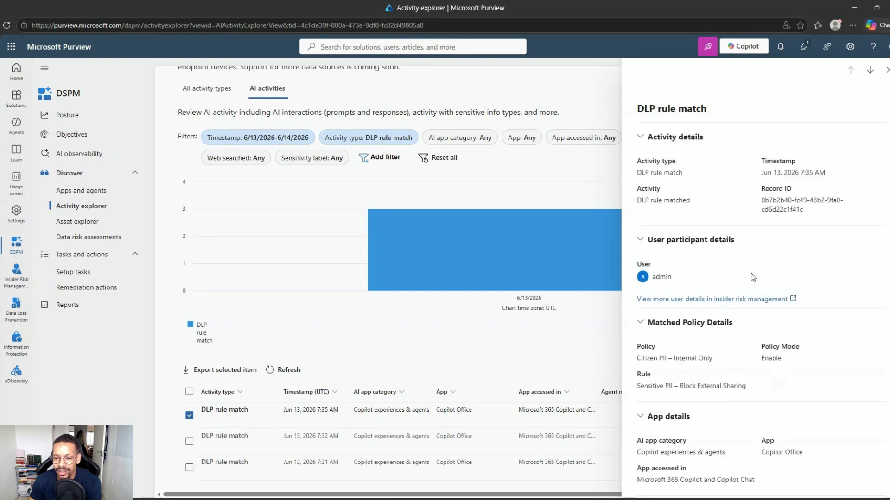
scroll(743, 283, down, 3)
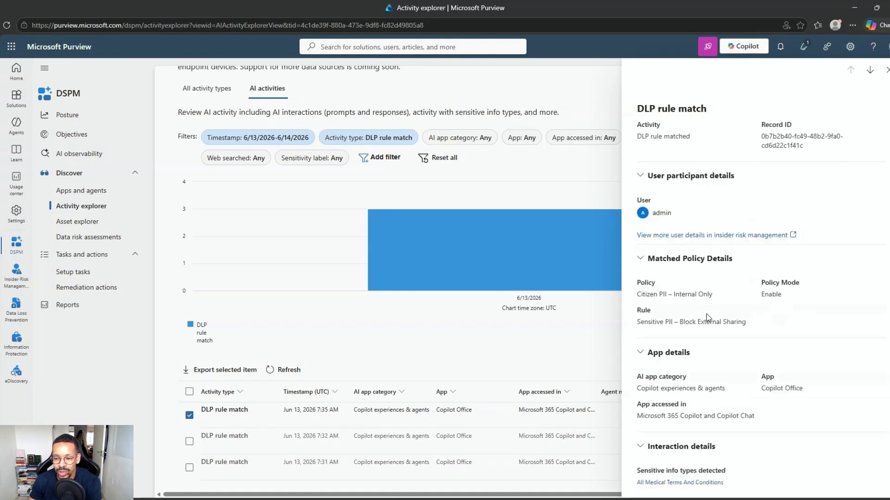
drag(768, 297, 782, 296)
click(775, 307)
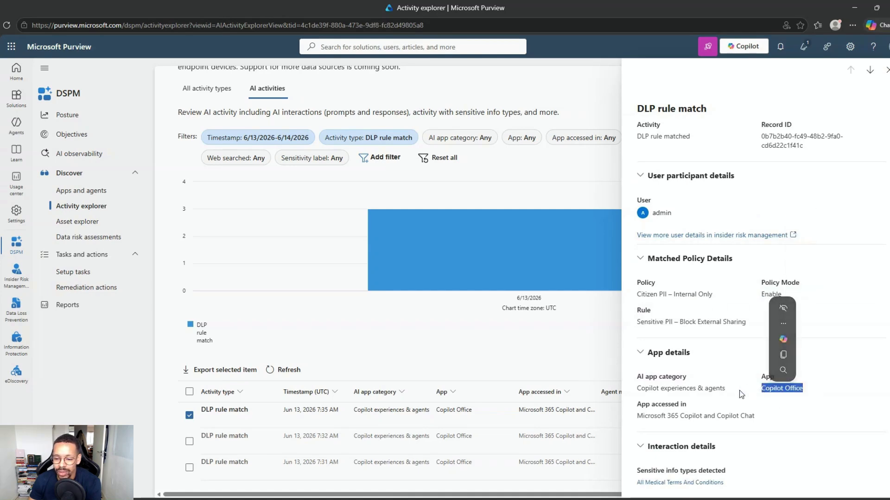
click(778, 345)
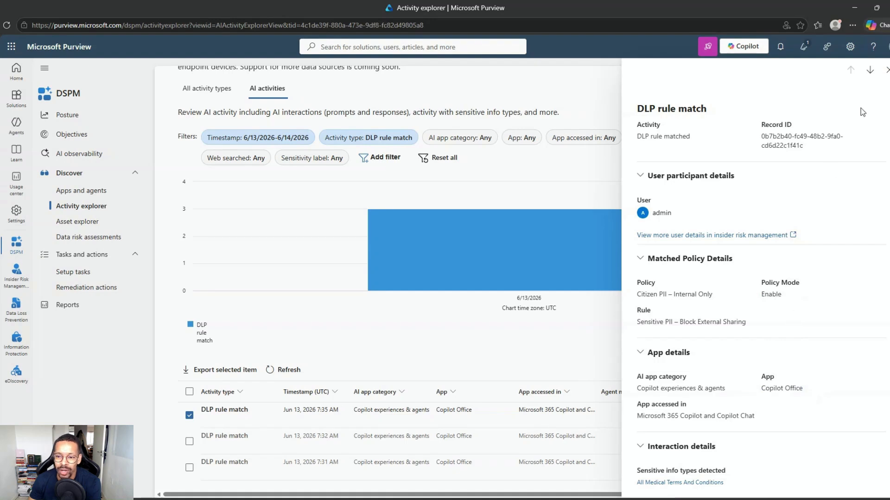
drag(668, 213, 670, 214)
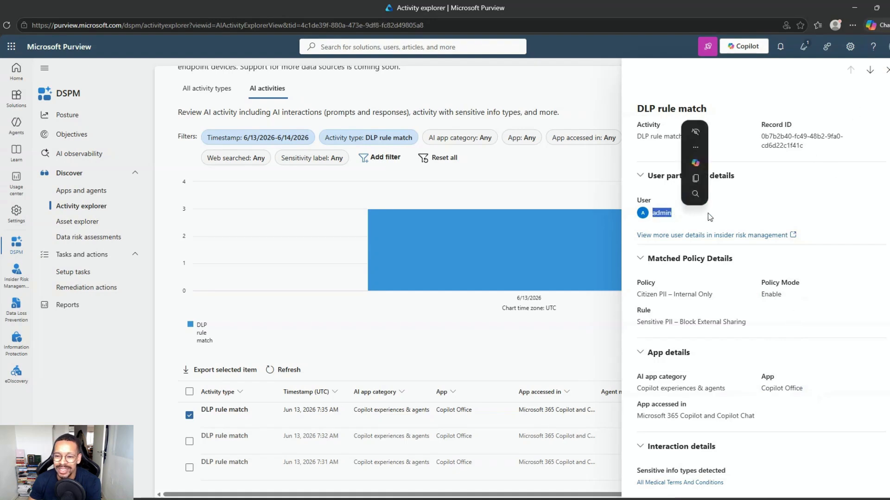
click(708, 226)
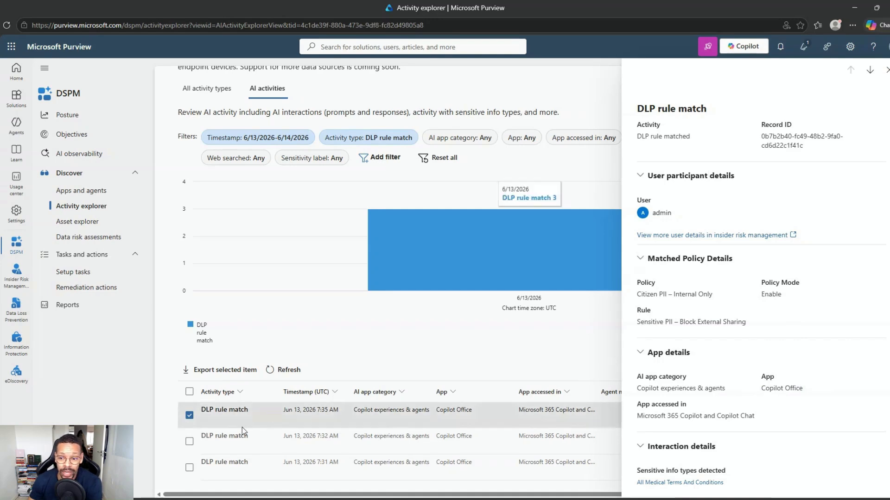
Open the user's Insider Risk Management details and check the Insider risk severity and Policy filters
click(707, 235)
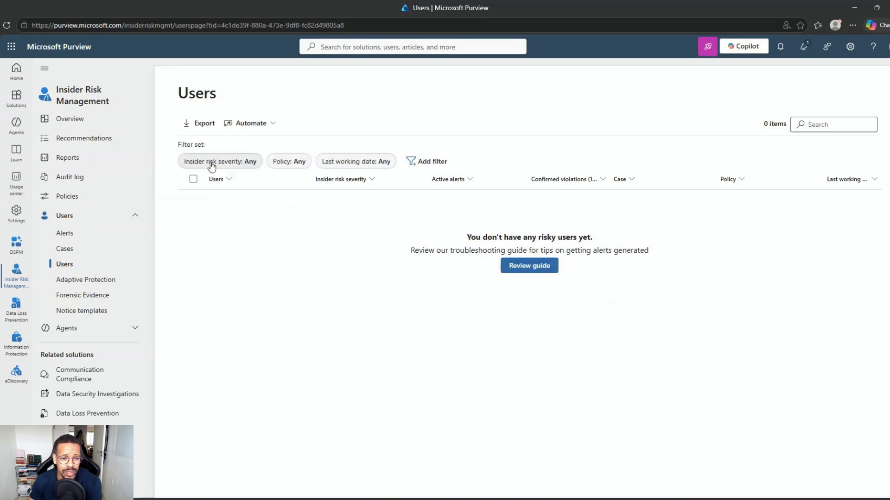
click(231, 163)
click(288, 163)
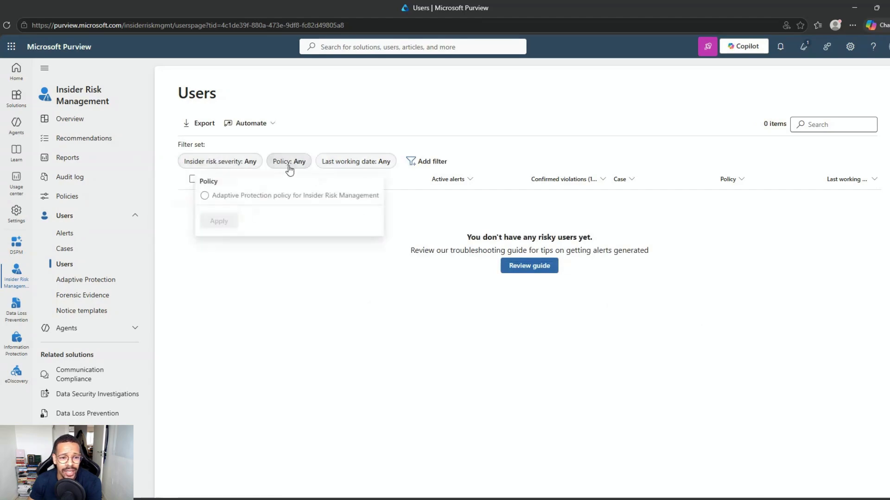
click(357, 133)
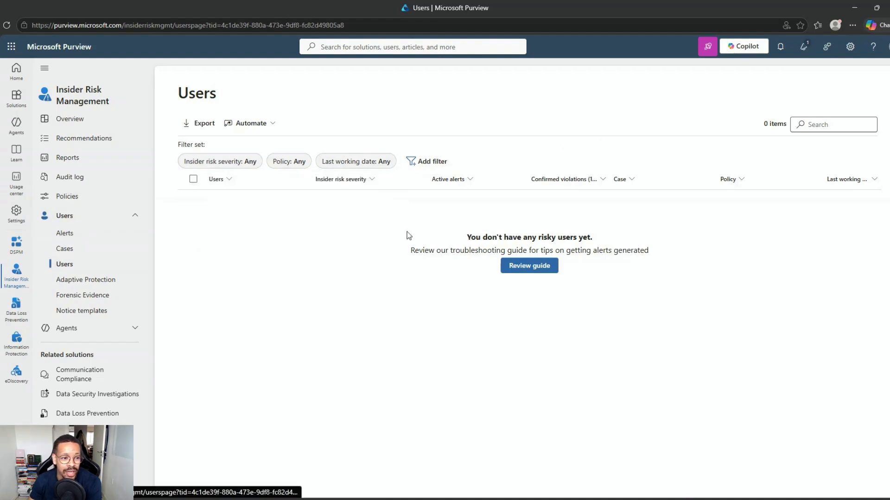
Return to Activity explorer and close the first DLP rule match's details
mouse_move(9, 274)
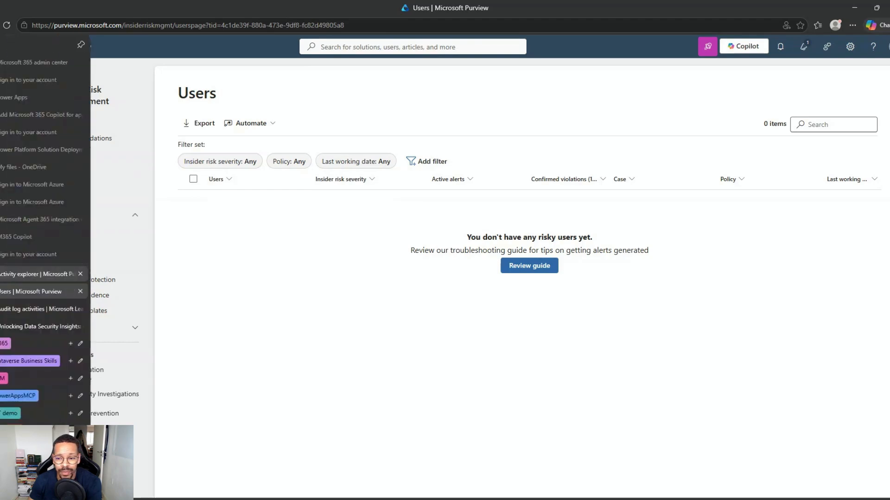
click(37, 275)
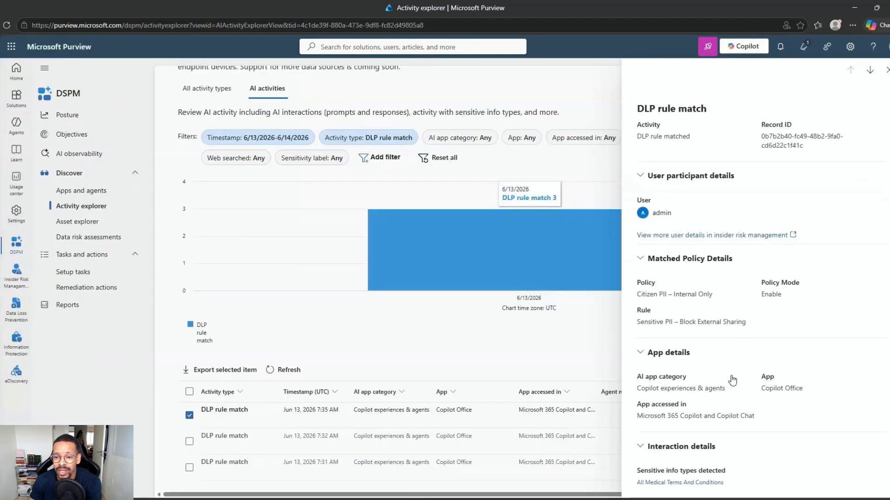
scroll(681, 250, up, 3)
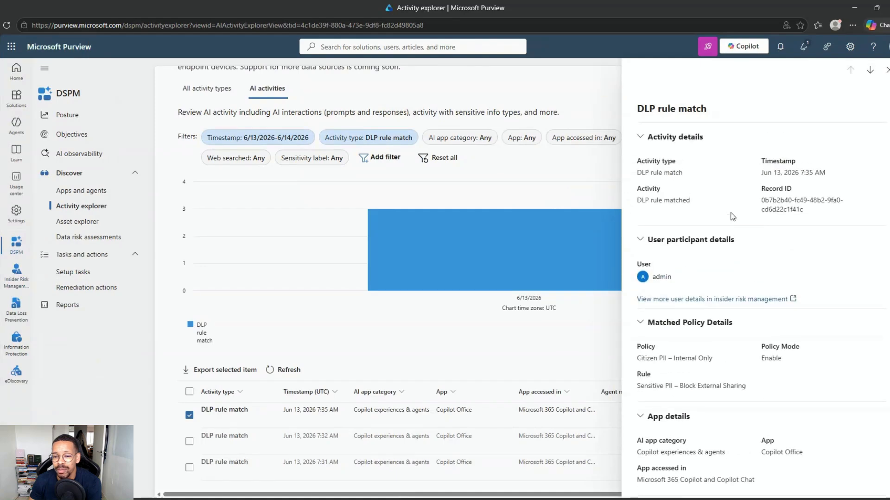
drag(638, 201, 690, 201)
click(886, 69)
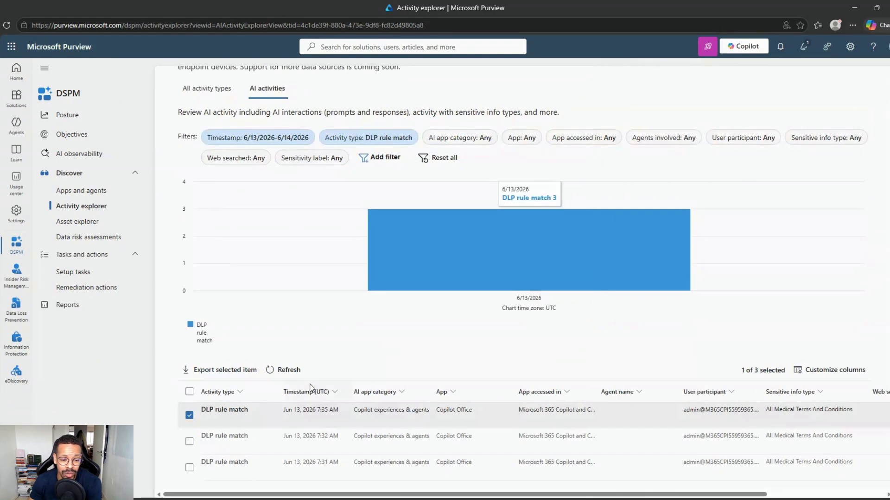
Inspect the matched policy details of the second and third DLP rule matches
click(233, 438)
scroll(705, 331, down, 2)
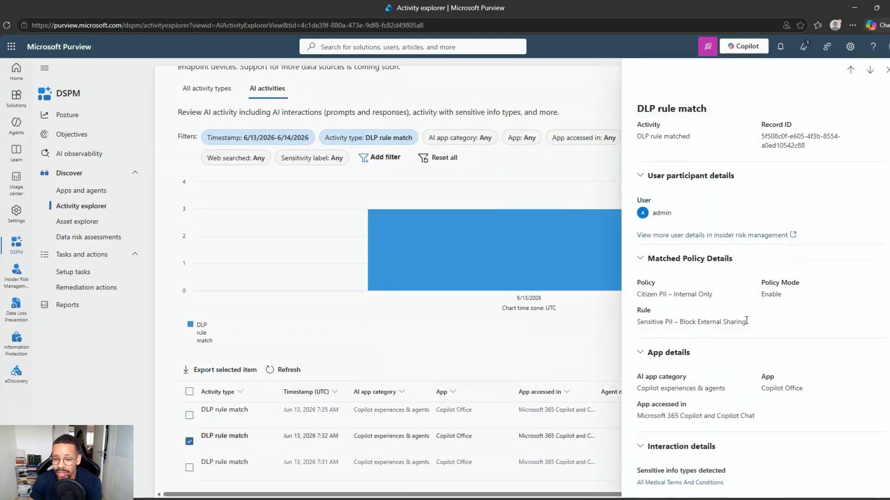
drag(746, 322, 642, 281)
click(655, 303)
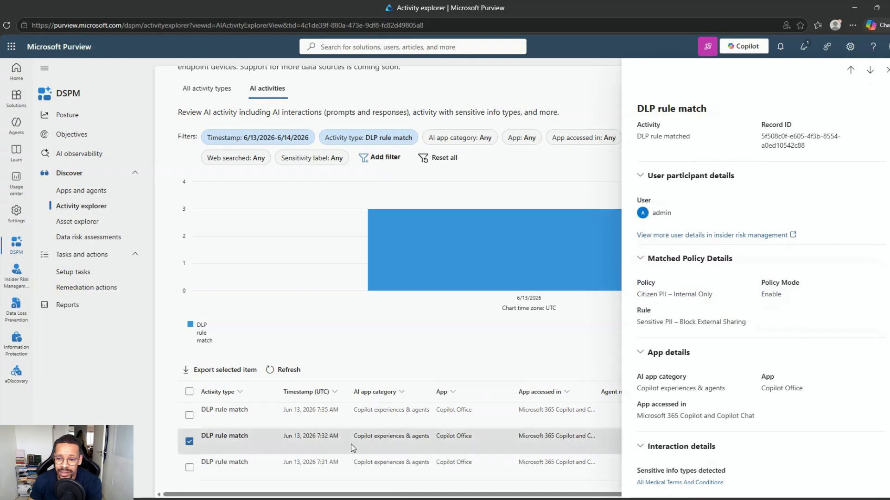
click(244, 463)
drag(748, 322, 638, 292)
click(718, 313)
click(90, 221)
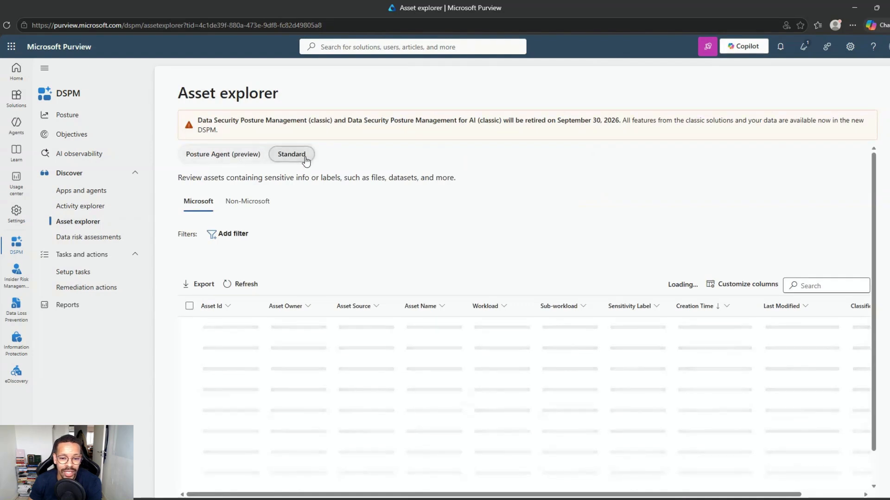
Scroll through Asset explorer's table of 41 unlabeled M365 assets
scroll(357, 366, down, 2)
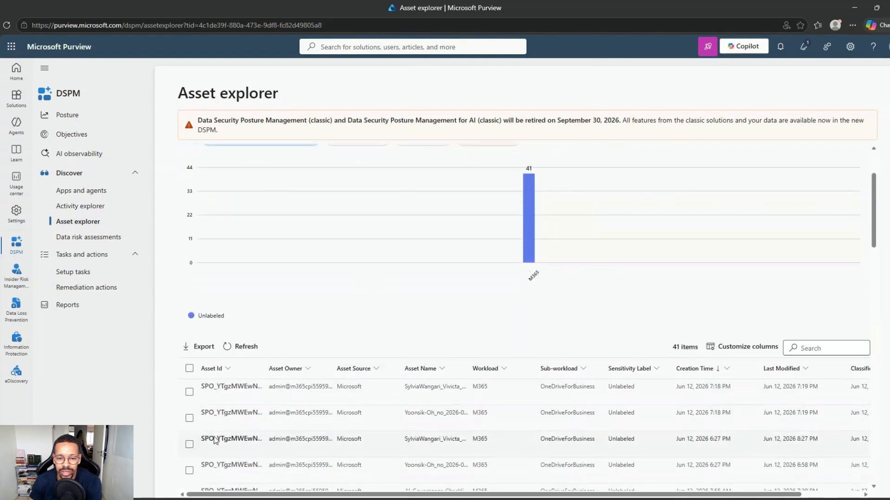
scroll(327, 415, up, 2)
scroll(327, 415, down, 3)
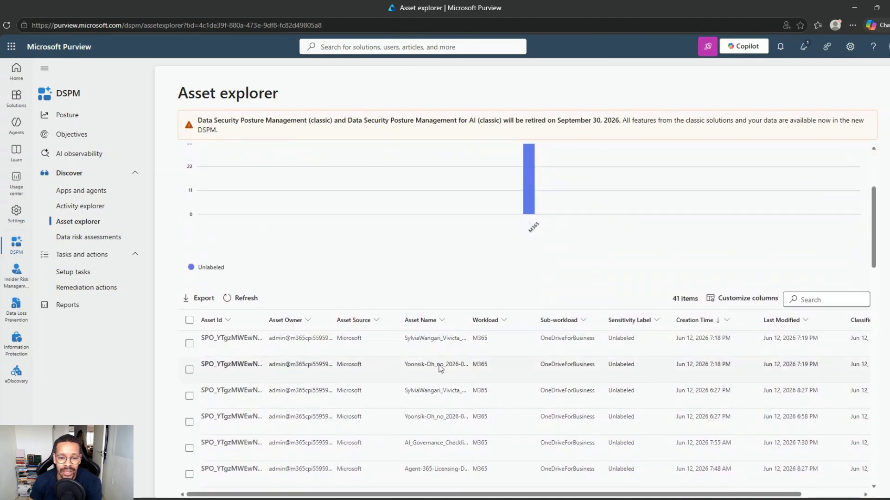
scroll(358, 389, down, 5)
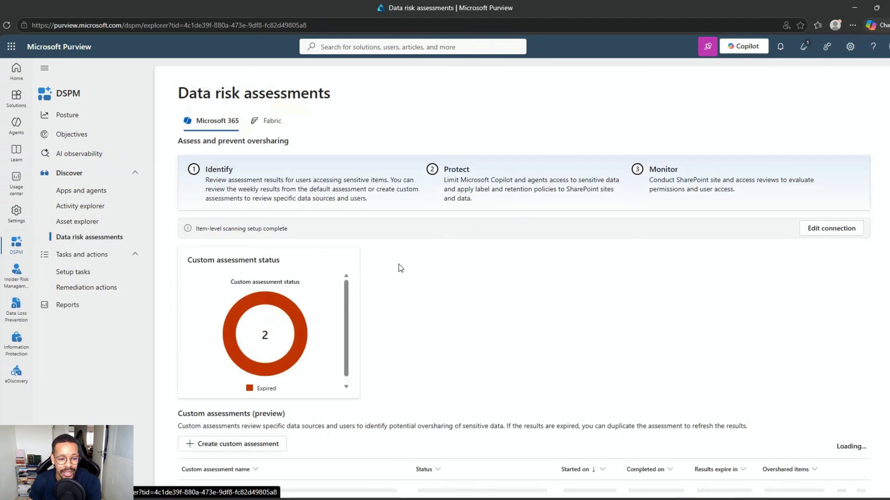
Scroll through the Default assessment card (29 items, 27 sensitive) and the two expired custom assessments
scroll(411, 290, down, 1)
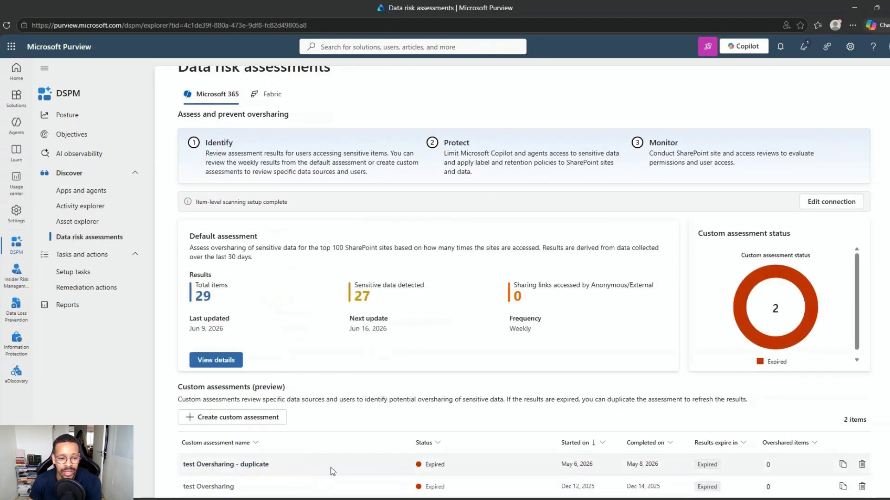
scroll(293, 360, up, 1)
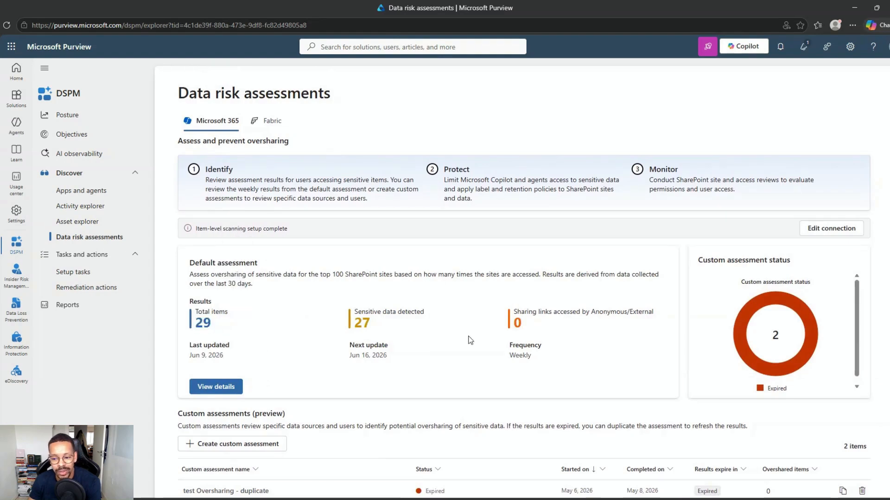
scroll(469, 340, down, 1)
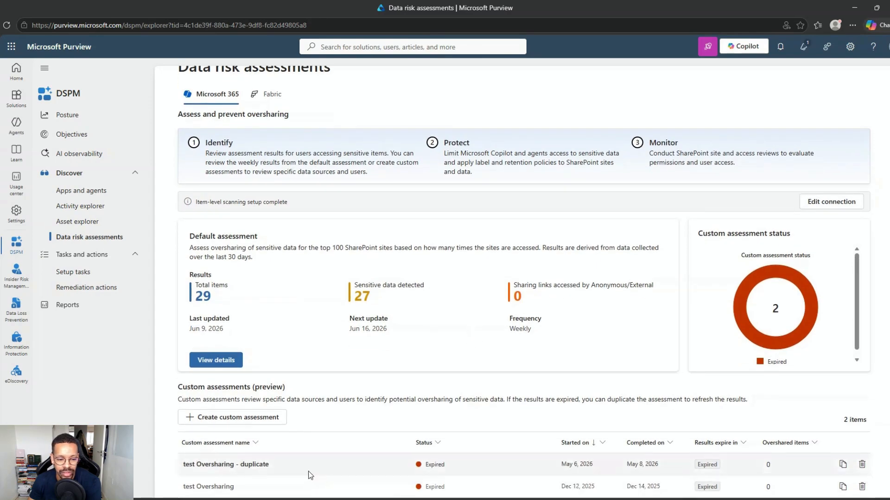
Start a new custom assessment named 'Ass YT'
click(235, 417)
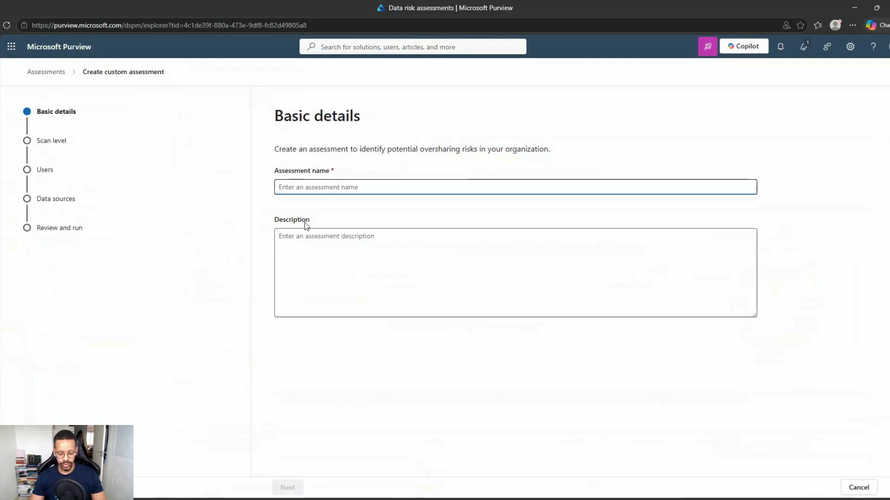
text(Ass)
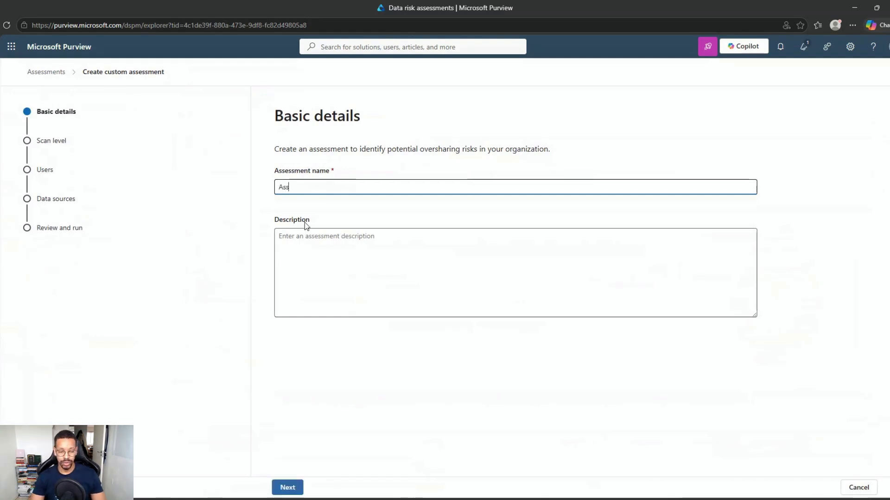
text( YT)
click(300, 484)
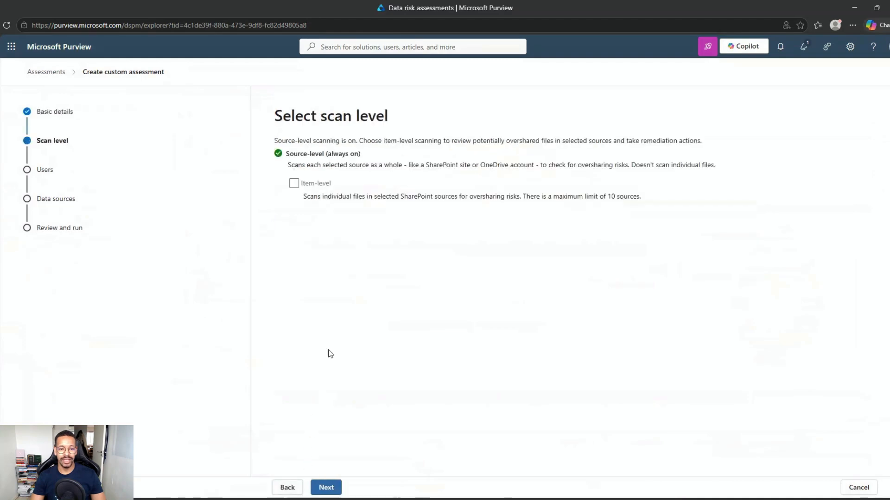
Enable item-level scanning and include all users in the assessment
click(294, 183)
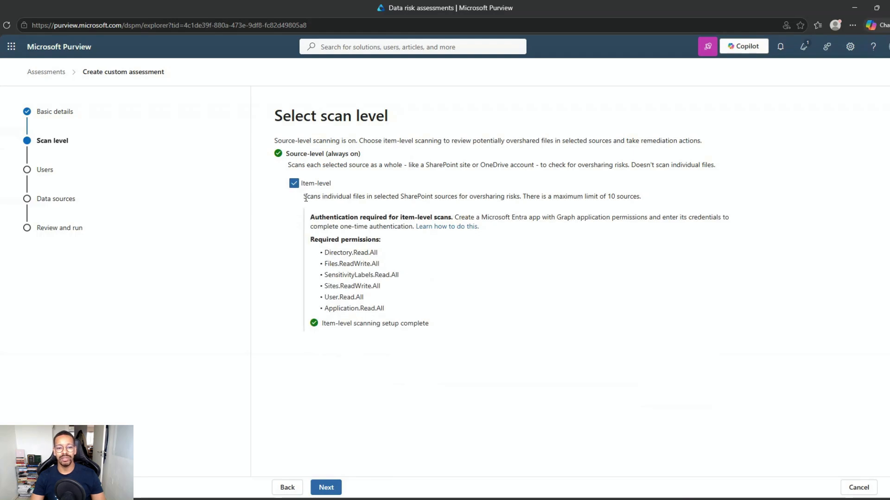
drag(304, 196, 650, 201)
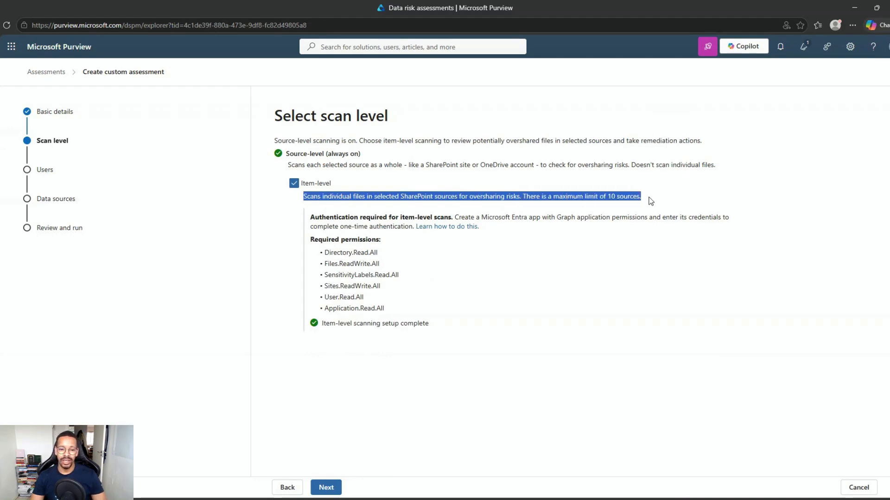
click(651, 200)
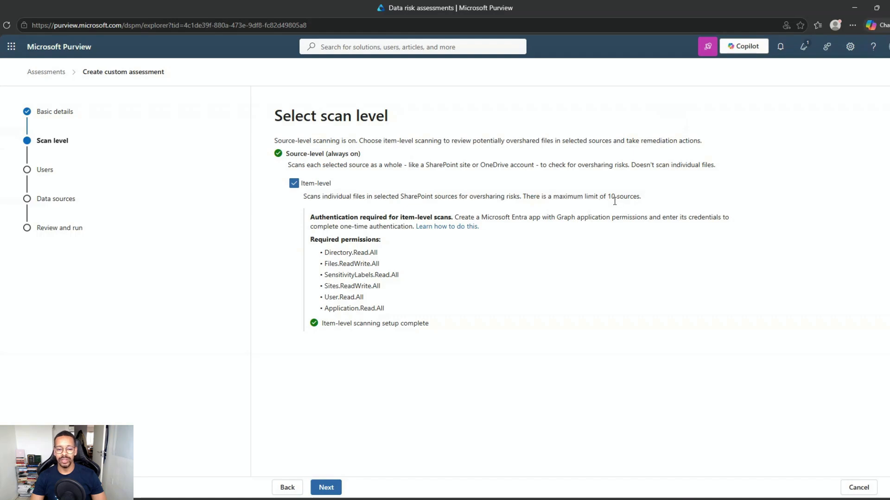
click(335, 490)
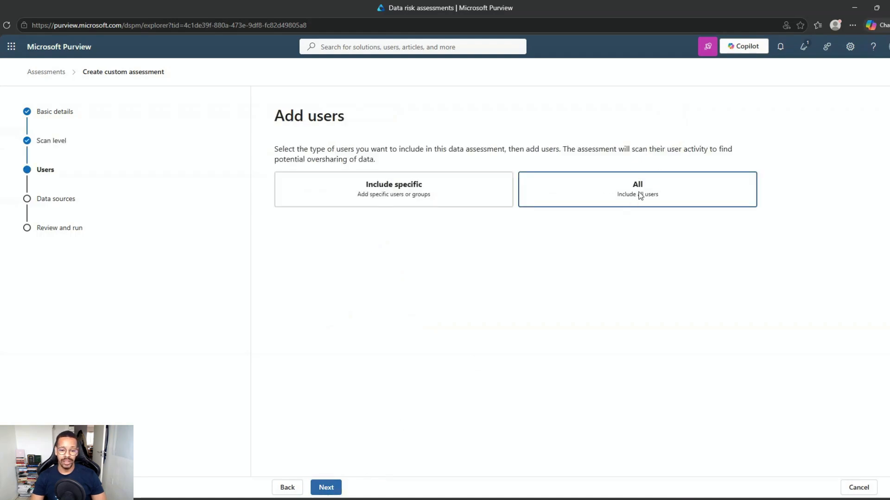
click(324, 487)
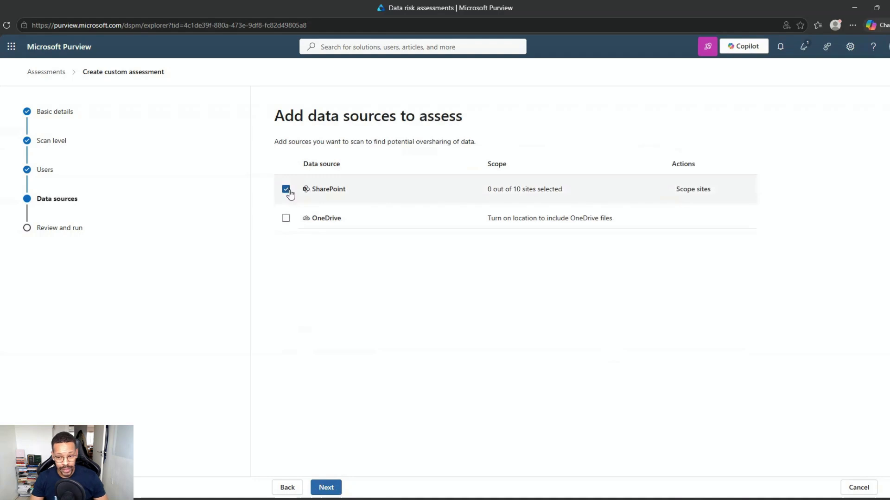
Scope SharePoint to include sites chosen from all sites
click(693, 190)
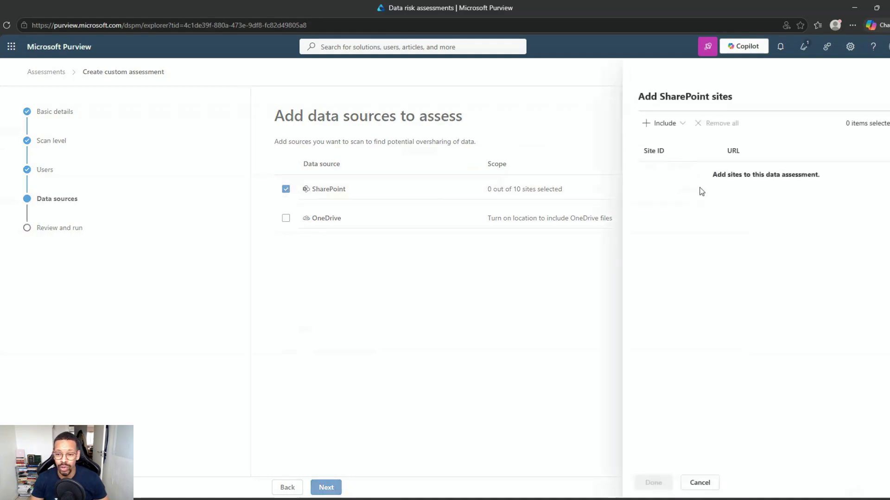
click(665, 124)
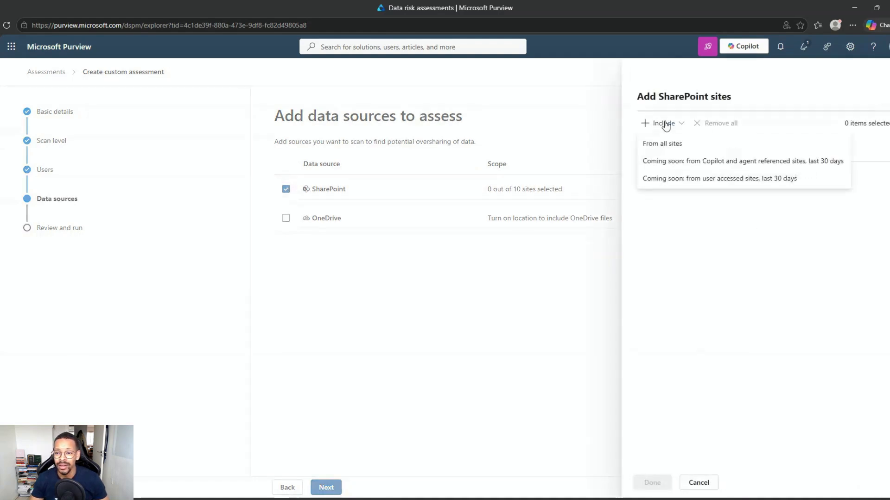
click(664, 124)
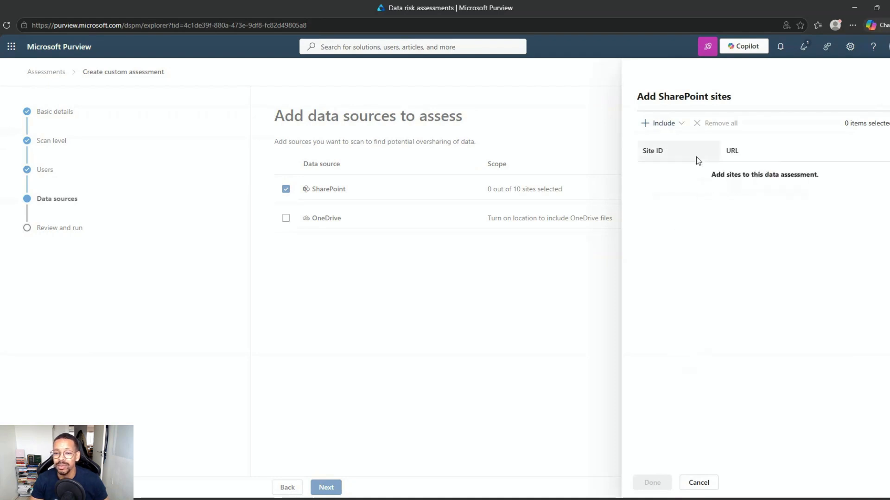
click(666, 126)
click(658, 149)
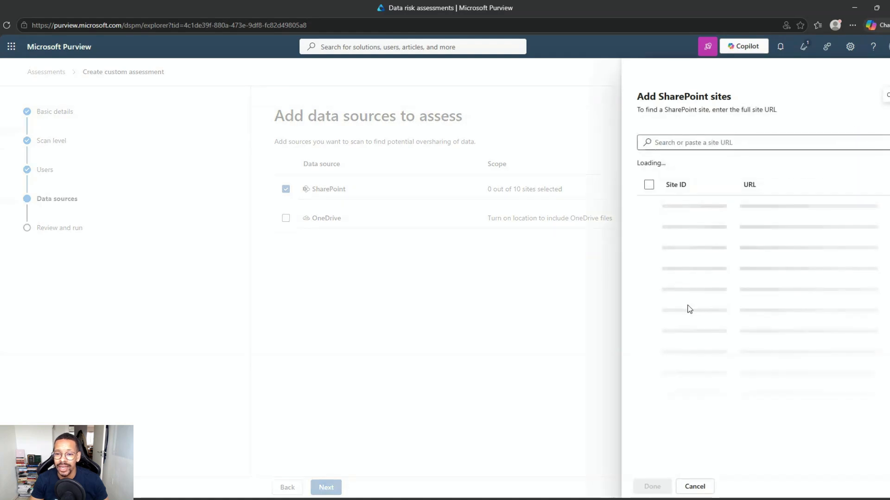
Select ten SharePoint sites, including Procurement, Company Onboarding and personal sites, staying within the limit
click(649, 205)
click(649, 248)
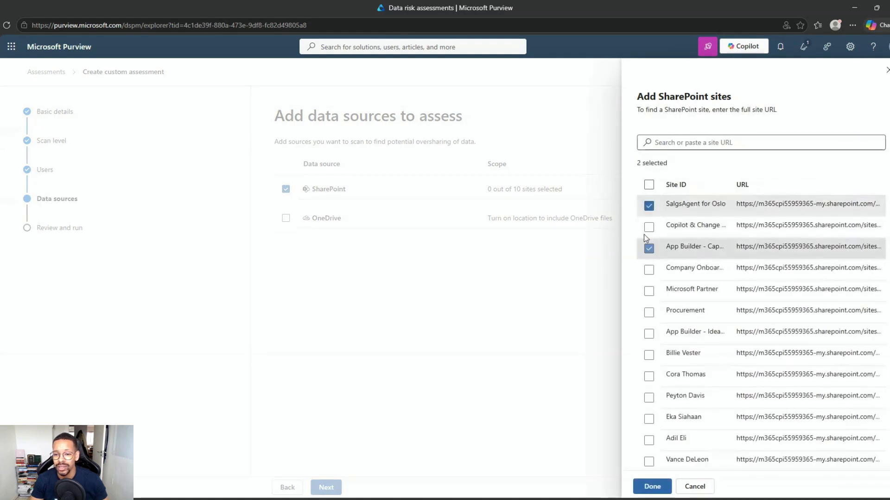
click(648, 227)
click(648, 270)
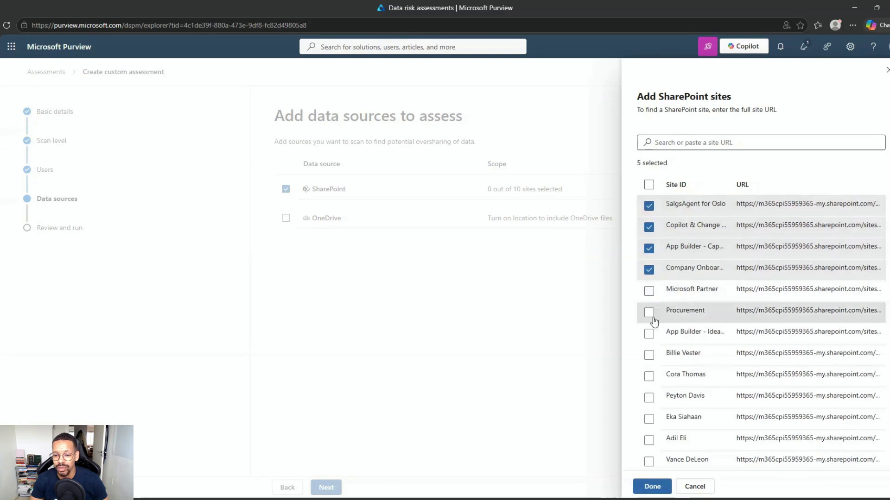
click(649, 312)
click(649, 291)
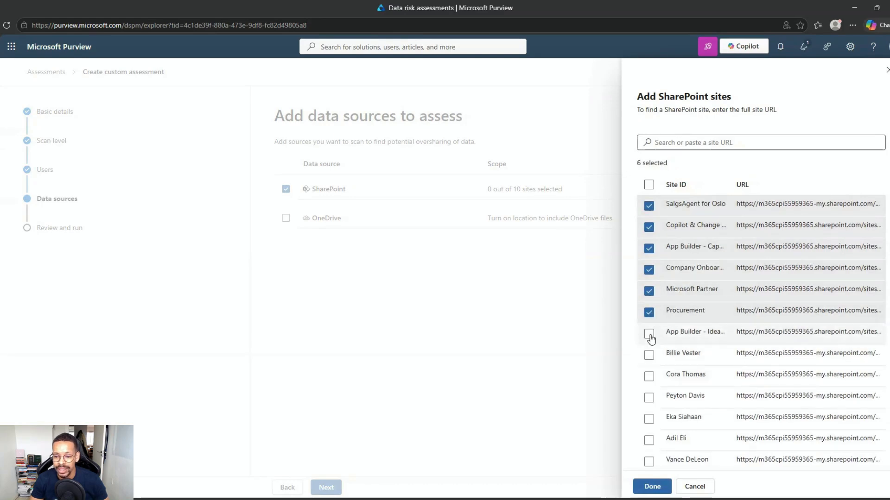
click(649, 333)
click(649, 355)
click(649, 376)
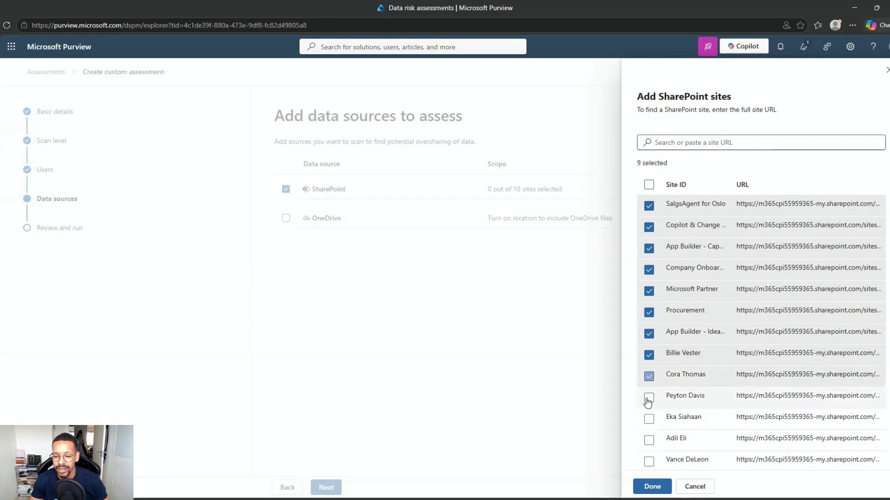
click(649, 398)
click(649, 419)
click(649, 439)
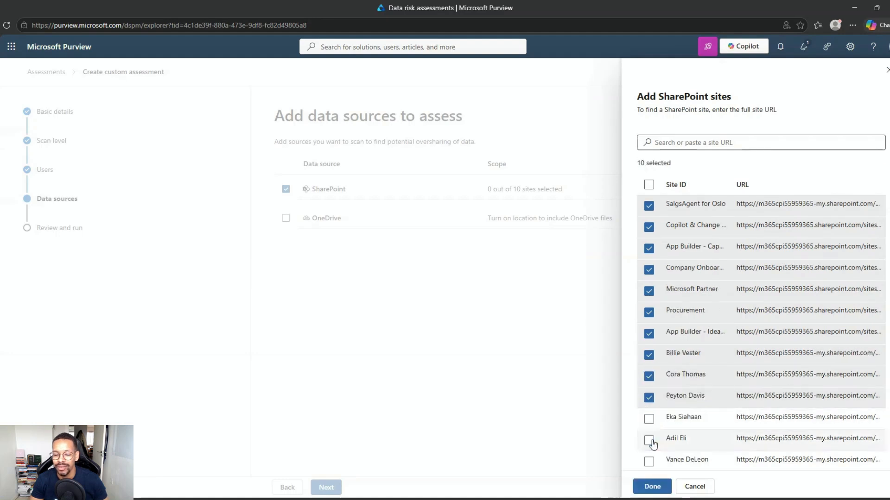
click(652, 488)
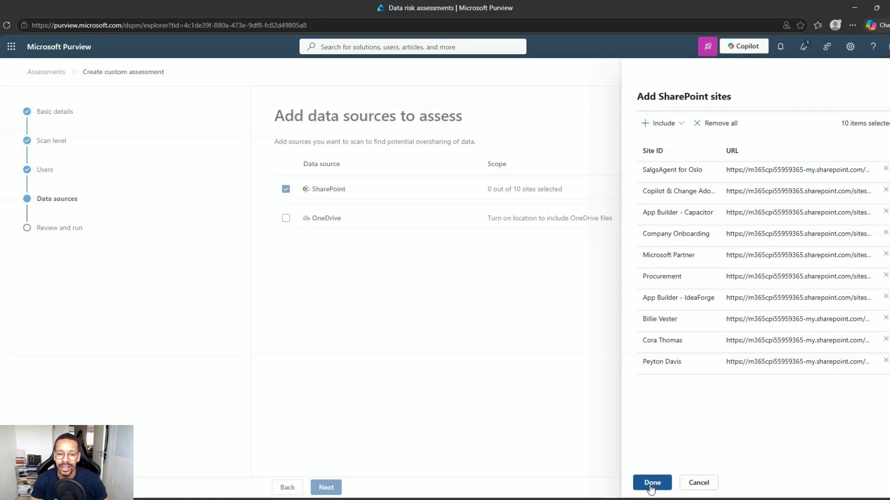
click(652, 487)
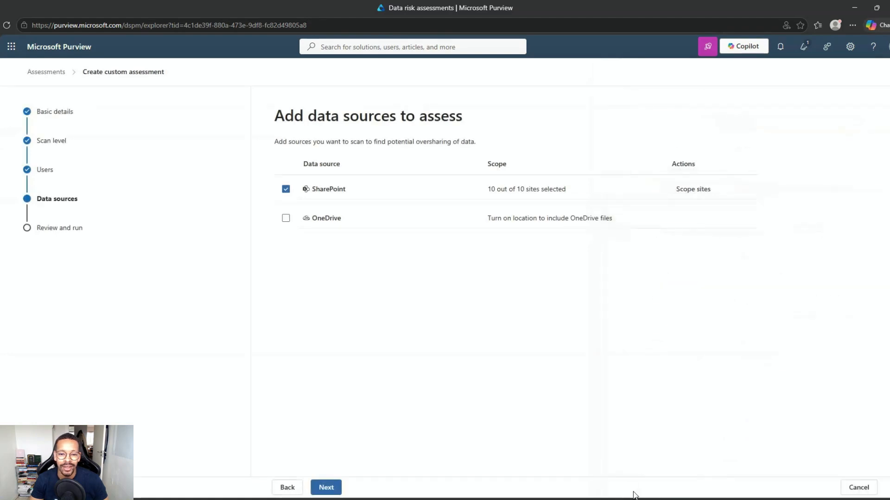
Include all OneDrive user and group files as a data source
click(286, 219)
click(286, 218)
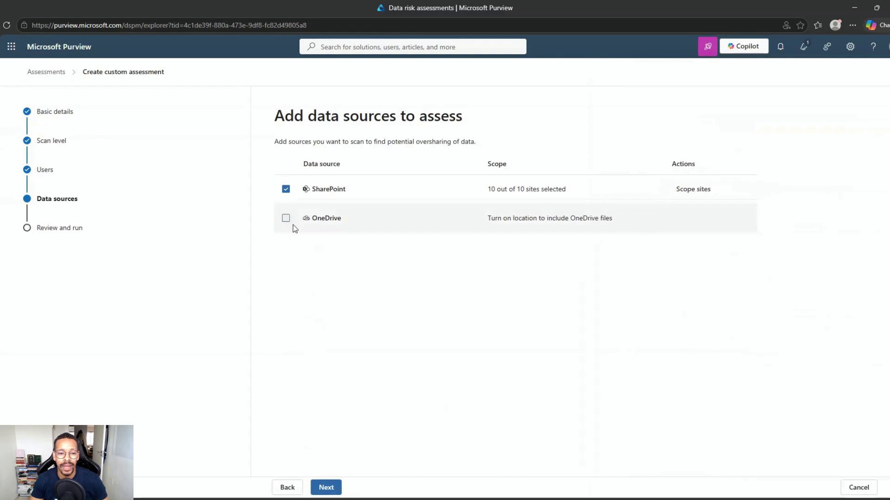
click(286, 219)
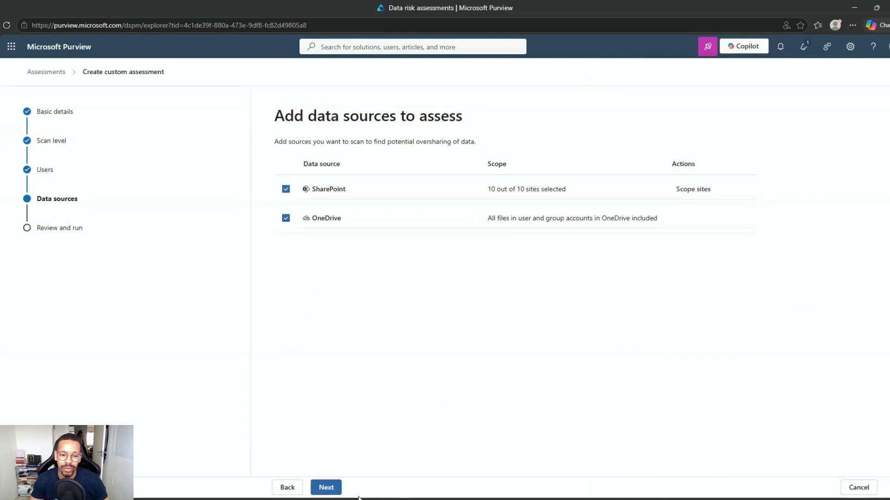
click(330, 490)
Save and run the Ass YT assessment, noting its scan may take up to 48 hours
click(337, 487)
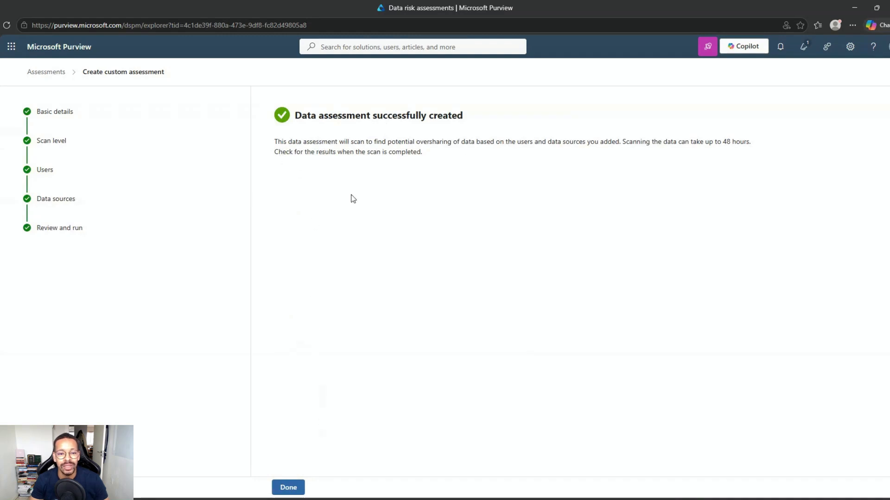
drag(273, 145, 620, 145)
click(591, 198)
drag(714, 142, 759, 145)
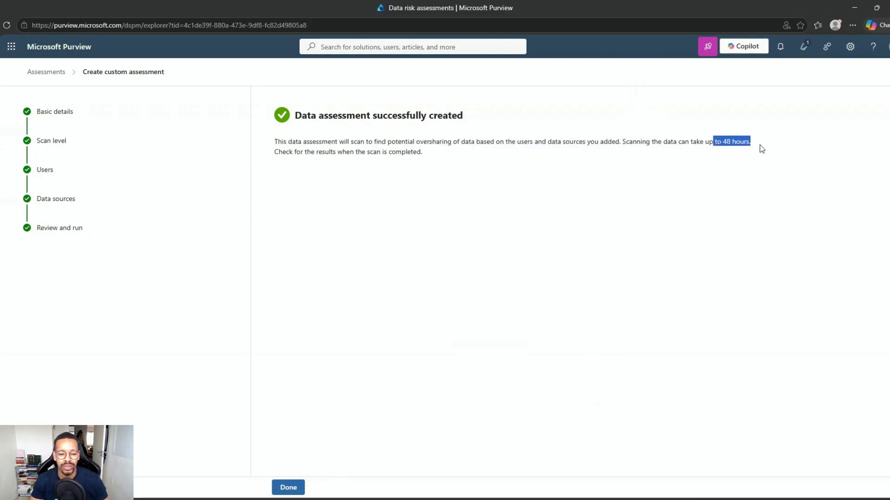
Close the wizard, confirm Ass YT shows In progress, and go to AI observability
click(289, 487)
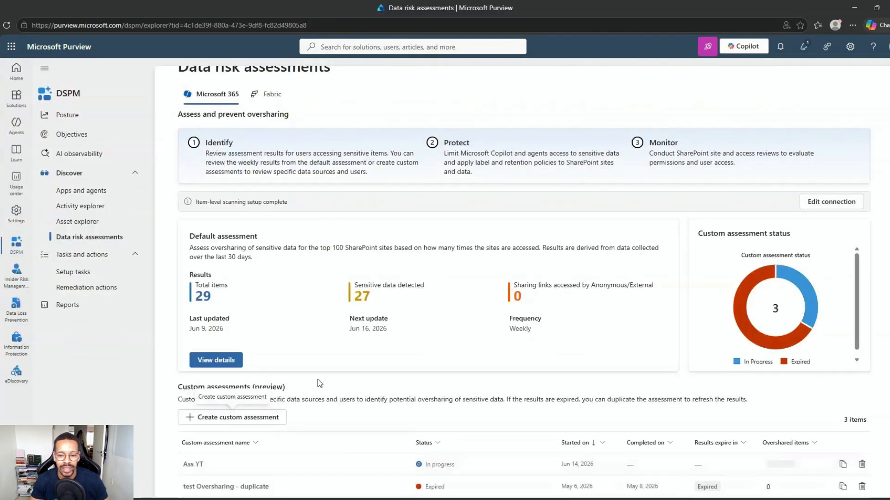
scroll(338, 302, down, 1)
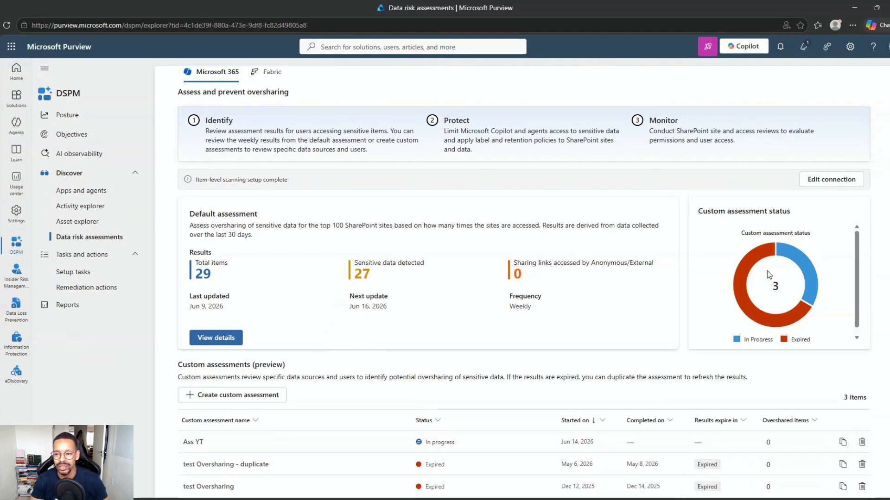
mouse_move(730, 251)
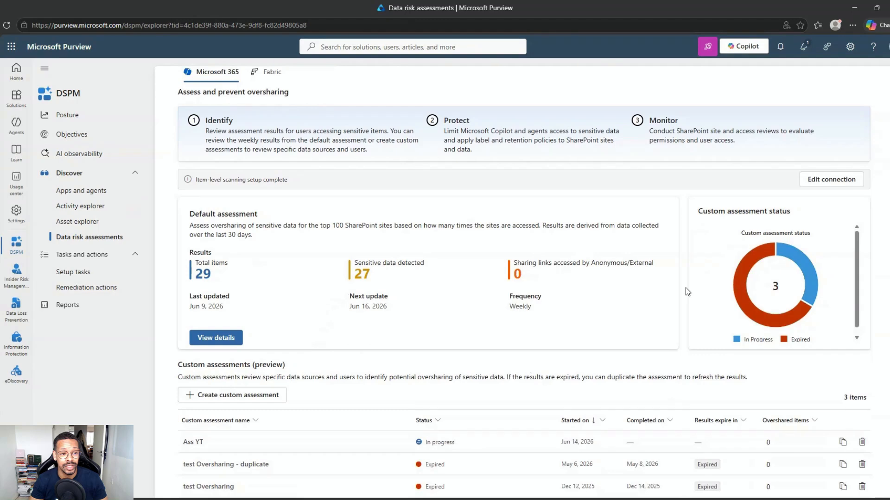
scroll(687, 292, up, 1)
click(79, 153)
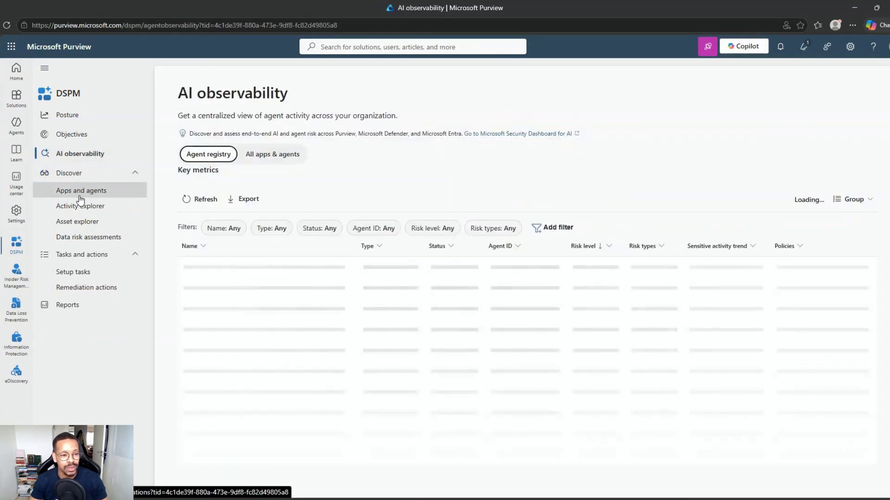